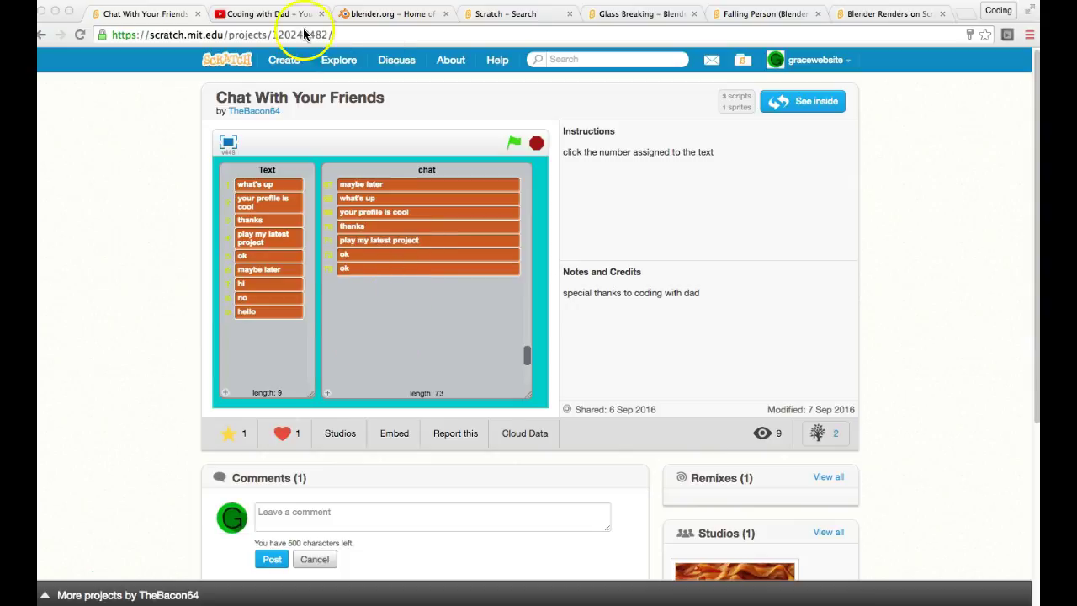
Step: Look over the Scratch search results for blender and the YouTube channel page, and bring up the blender.org home page
{"action": "left_click", "coordinate": [494, 14]}
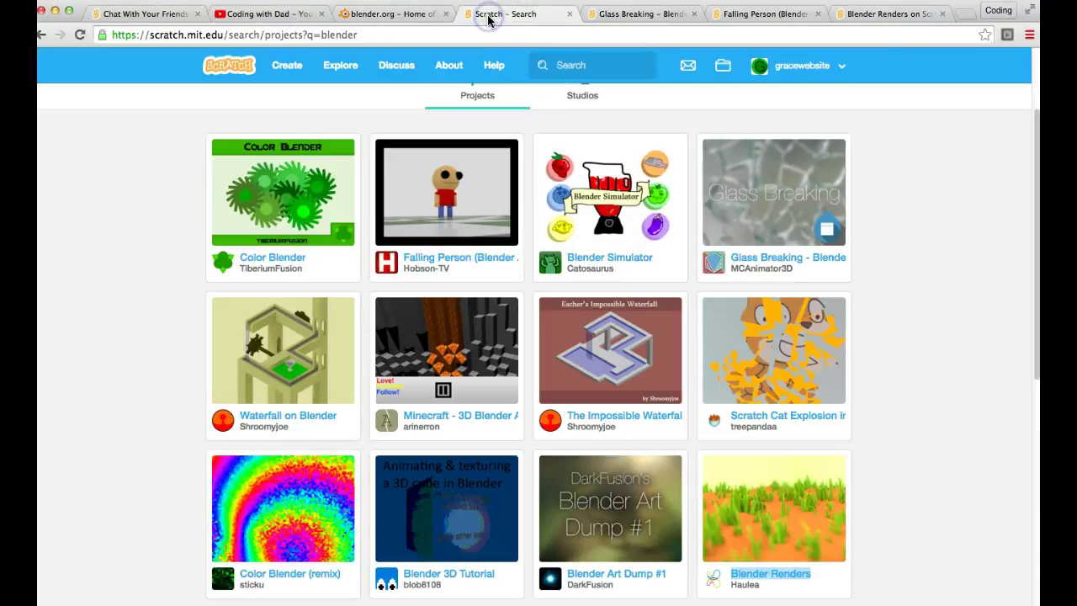
{"action": "left_click", "coordinate": [407, 14]}
{"action": "left_click", "coordinate": [293, 13]}
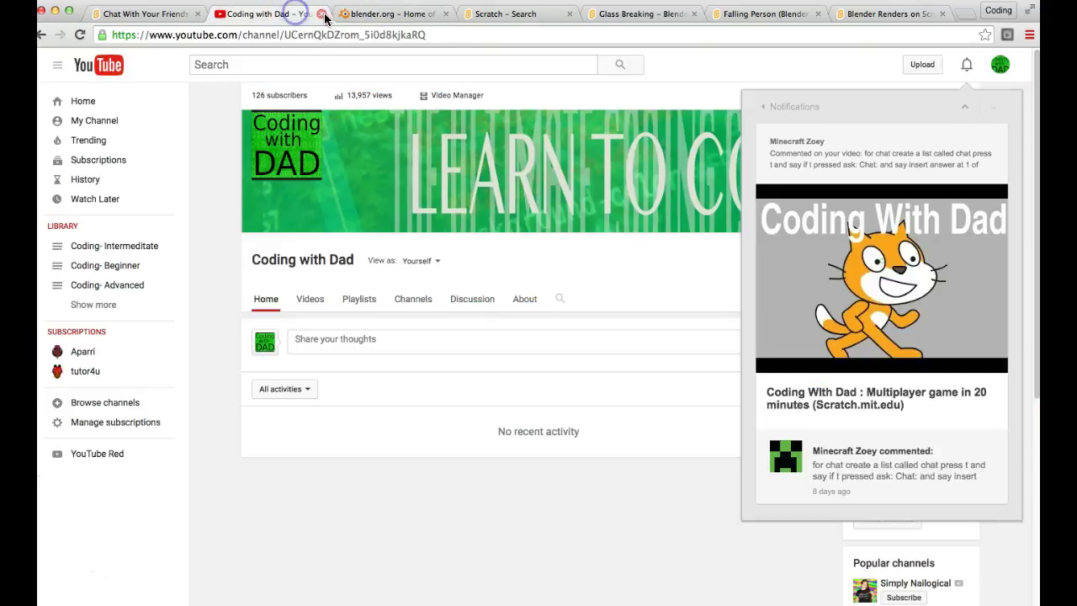
{"action": "left_click", "coordinate": [342, 14]}
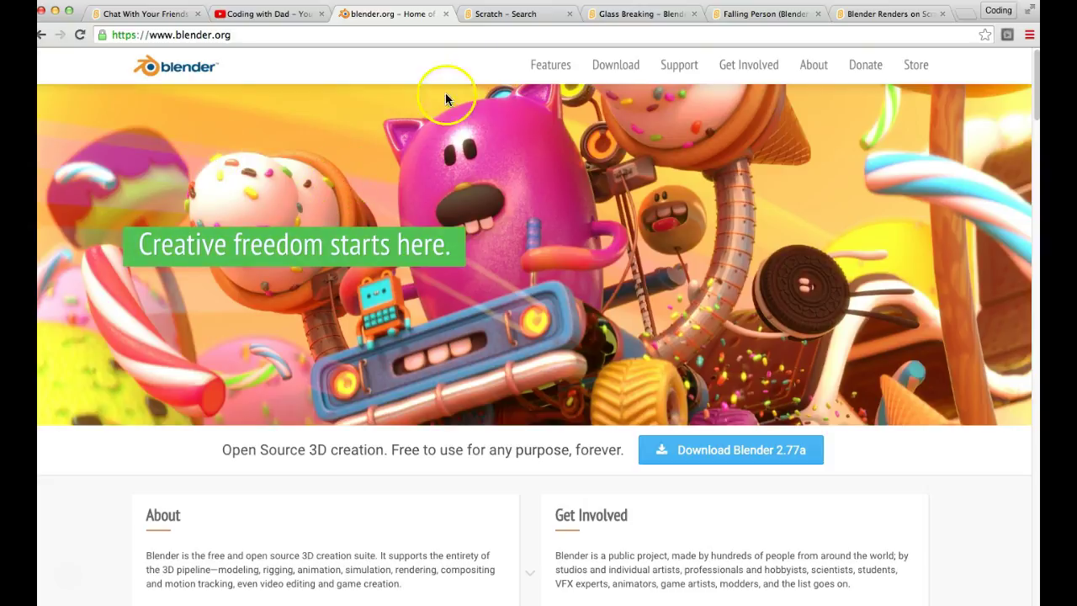
Step: Open the Glass Breaking - Blender Animation project on Scratch and rewind its animation to near the start
{"action": "left_click", "coordinate": [622, 19]}
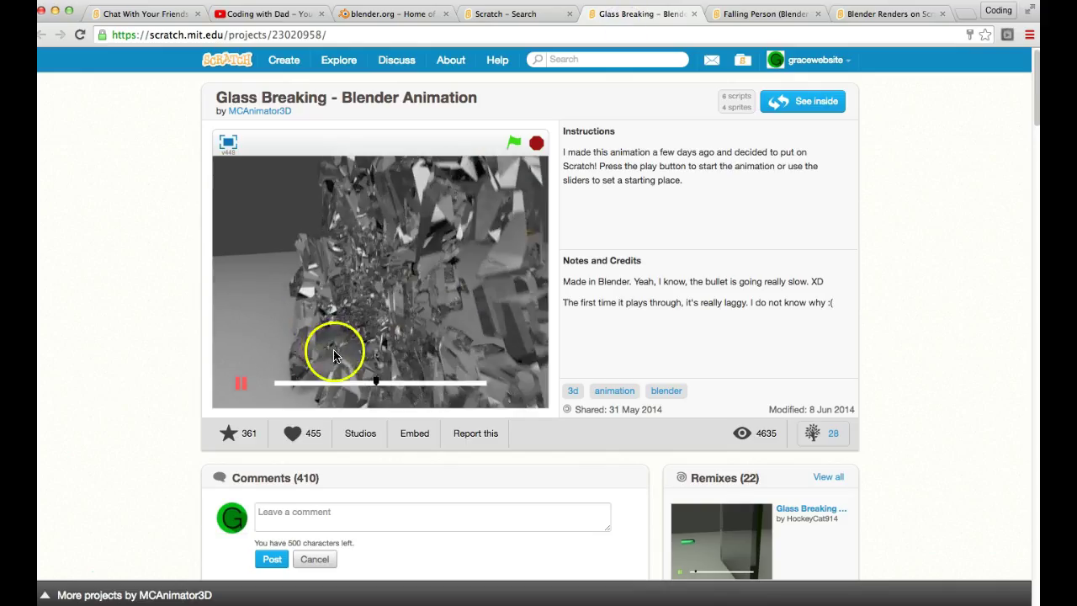
{"action": "left_click", "coordinate": [376, 384]}
{"action": "left_click_drag", "start_coordinate": [377, 383], "coordinate": [283, 376]}
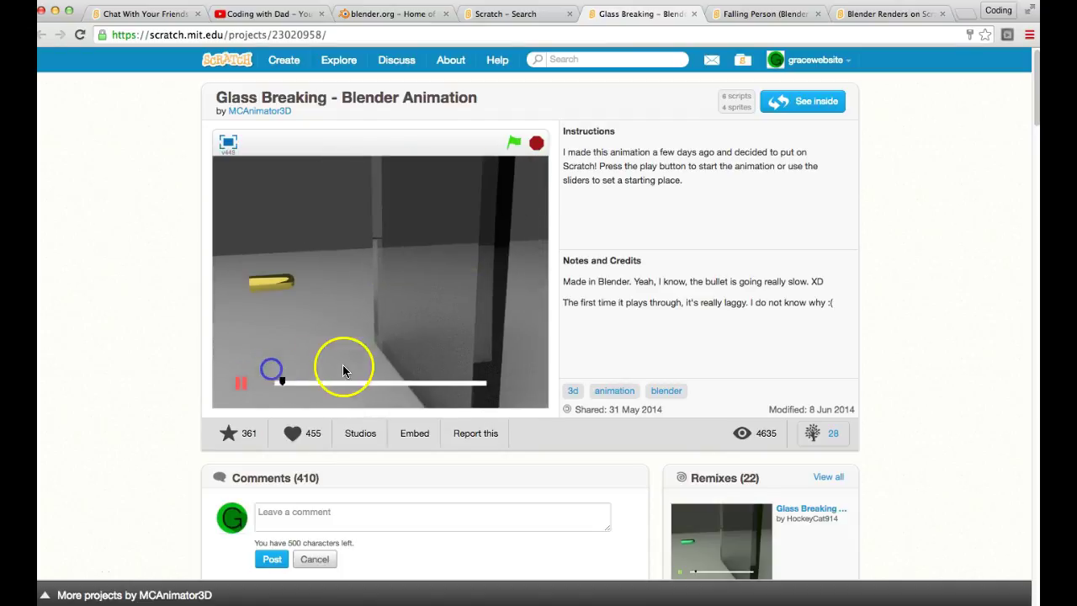
Step: Play the Falling Person (Blender Animation) project and view the images in the Blender Renders project
{"action": "left_click", "coordinate": [729, 16]}
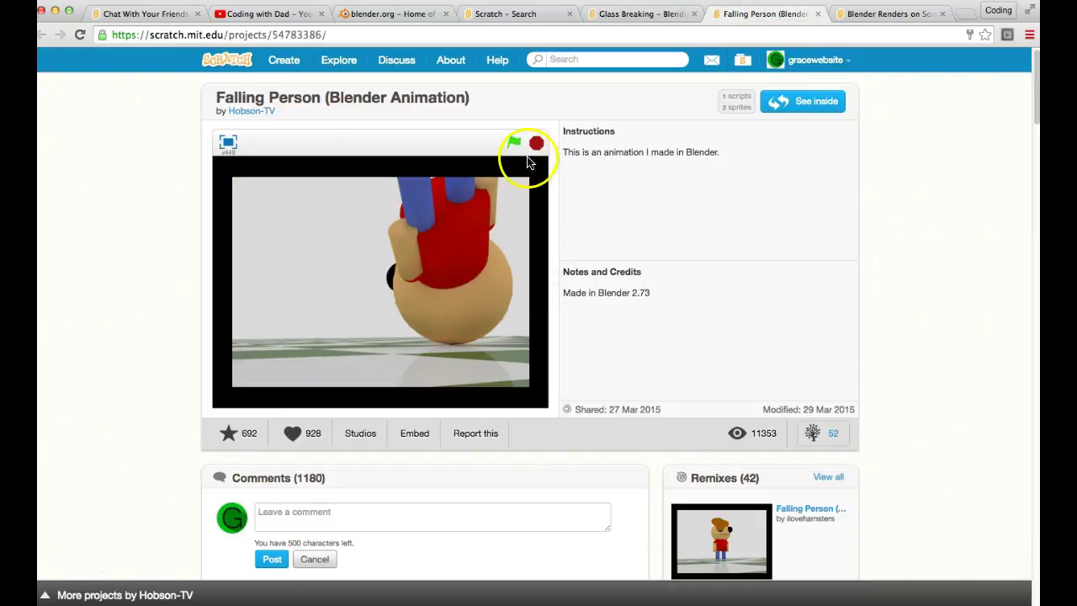
{"action": "left_click", "coordinate": [514, 143]}
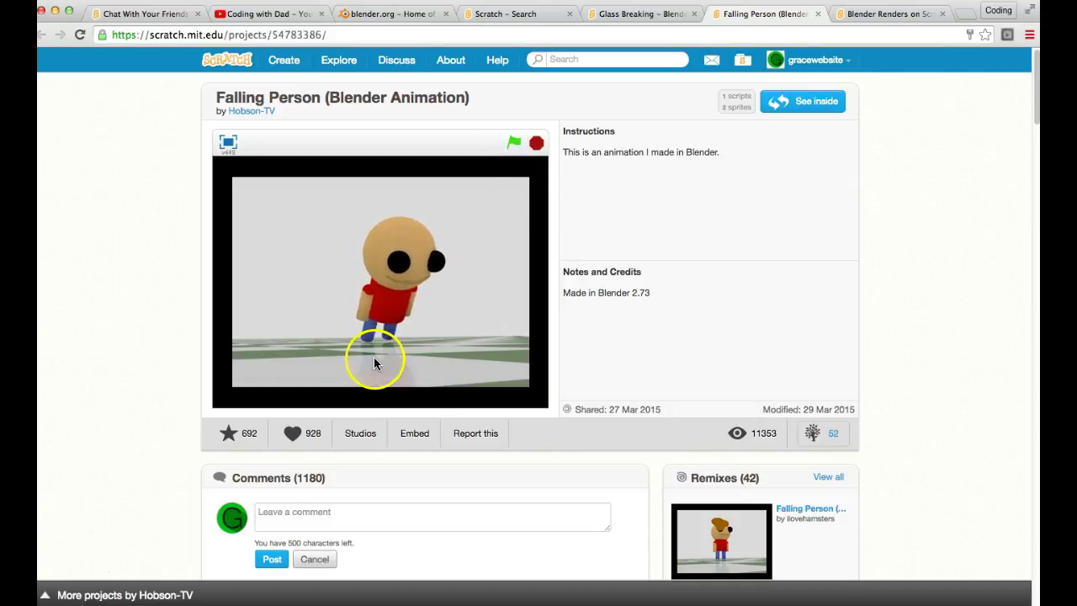
{"action": "left_click", "coordinate": [855, 17]}
{"action": "left_click", "coordinate": [385, 284]}
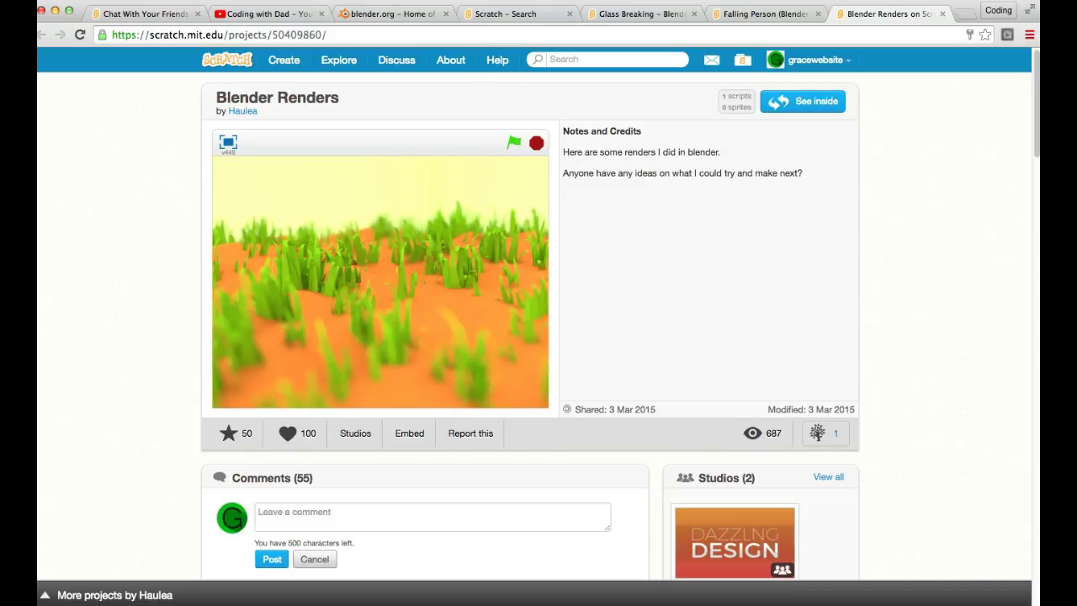
Step: Open the download page on blender.org and examine the Blender 2.77a packages for Windows, Mac OSX and GNU/Linux
{"action": "left_click", "coordinate": [410, 17]}
{"action": "left_click", "coordinate": [619, 70]}
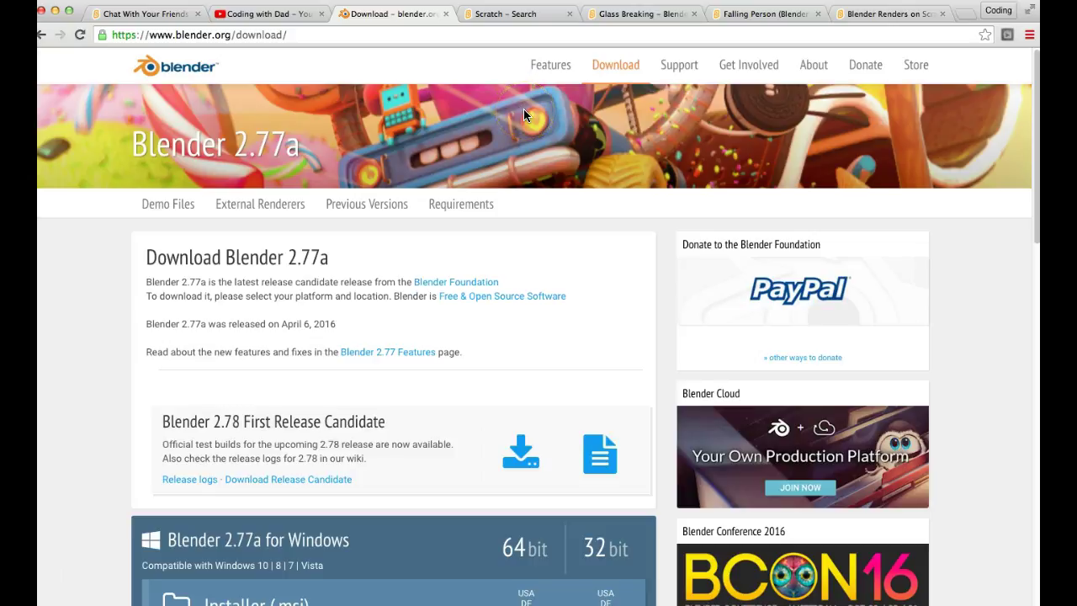
{"action": "scroll", "coordinate": [639, 360], "scroll_direction": "down", "scroll_amount": 1}
{"action": "scroll", "coordinate": [635, 353], "scroll_direction": "down", "scroll_amount": 5}
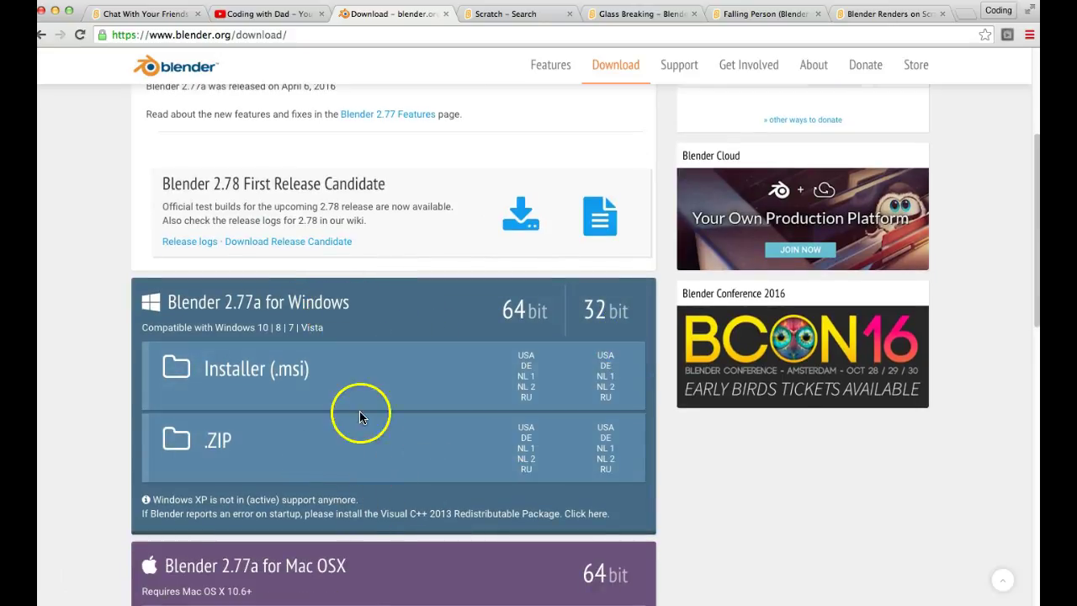
{"action": "scroll", "coordinate": [342, 394], "scroll_direction": "up", "scroll_amount": 1}
{"action": "scroll", "coordinate": [342, 393], "scroll_direction": "down", "scroll_amount": 6}
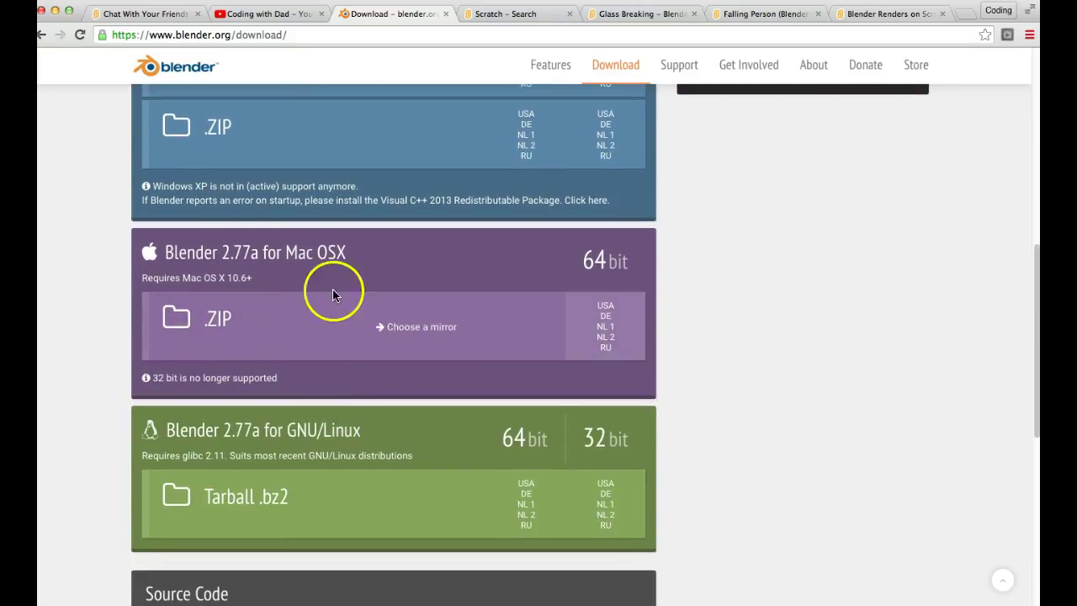
{"action": "scroll", "coordinate": [390, 441], "scroll_direction": "down", "scroll_amount": 2}
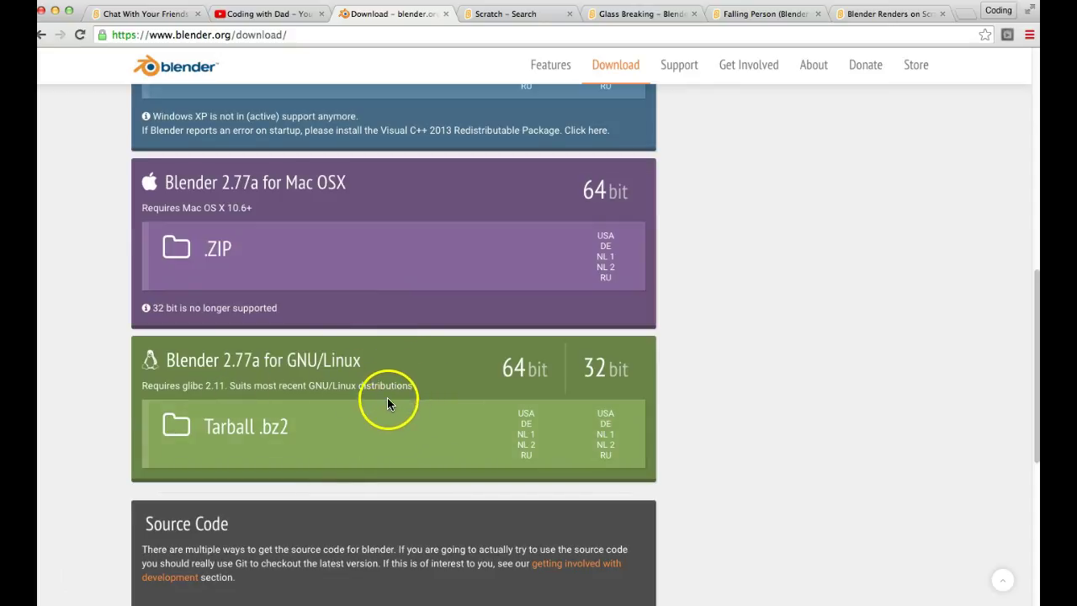
{"action": "scroll", "coordinate": [394, 413], "scroll_direction": "up", "scroll_amount": 3}
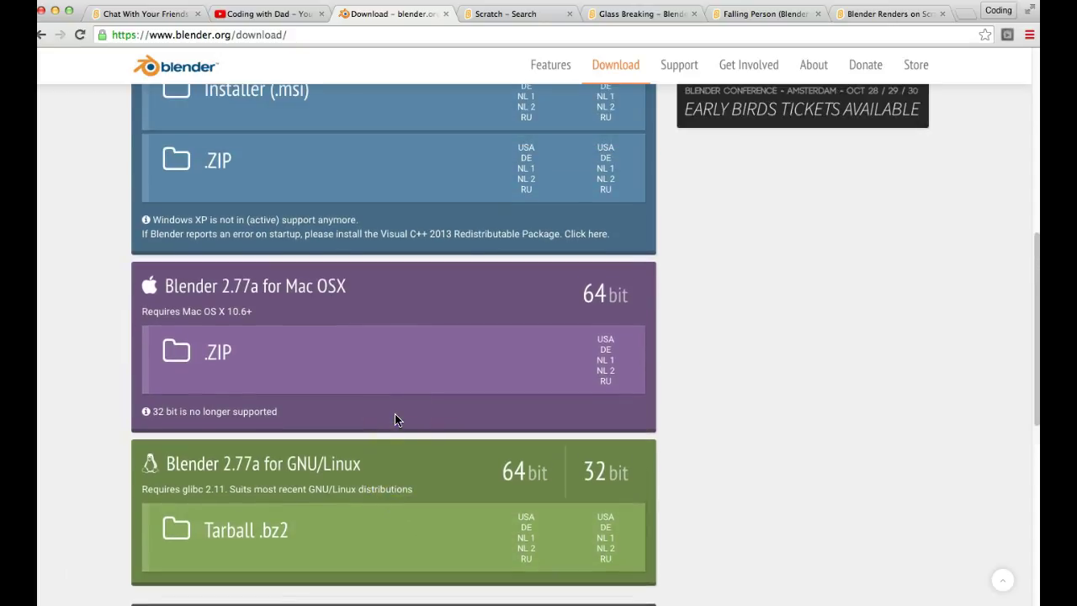
{"action": "scroll", "coordinate": [663, 269], "scroll_direction": "up", "scroll_amount": 3}
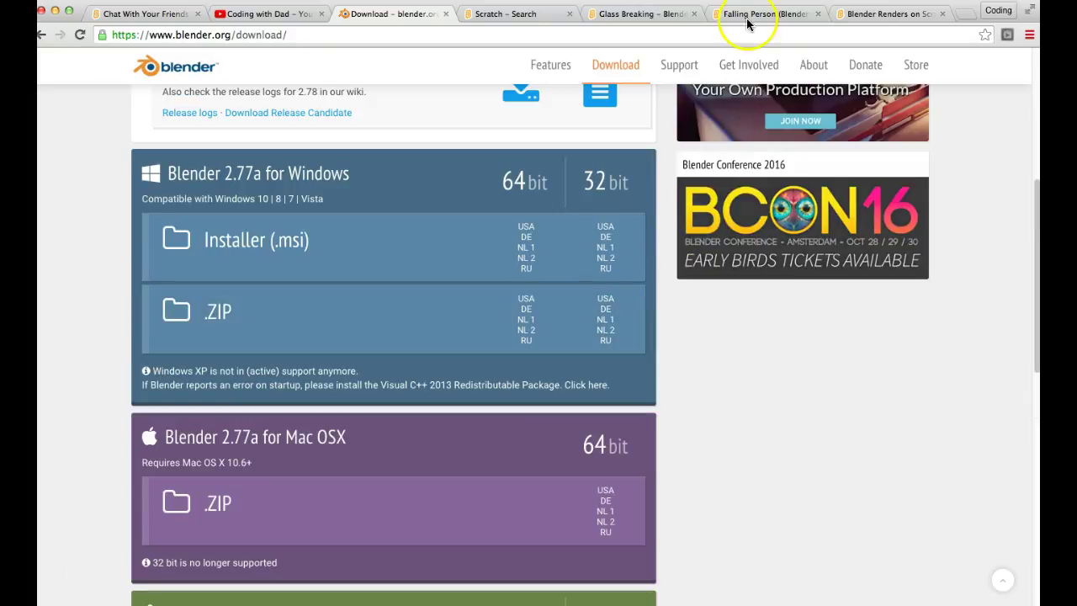
{"action": "scroll", "coordinate": [609, 353], "scroll_direction": "down", "scroll_amount": 1}
{"action": "left_click", "coordinate": [610, 368]}
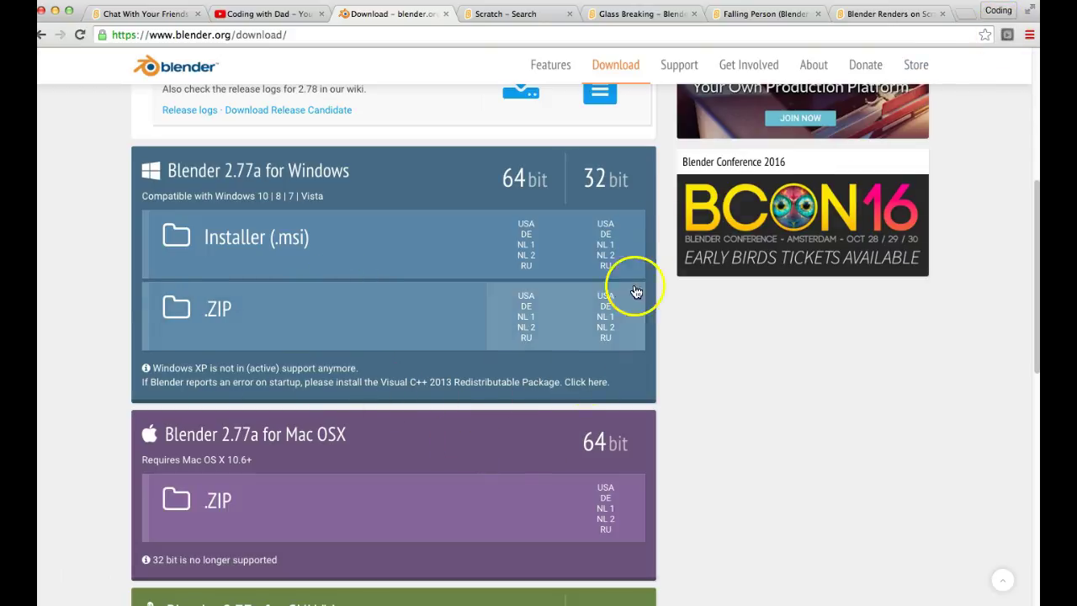
Step: Switch to Blender and reload the start-up file to begin with the default scene
{"action": "key", "text": "ctrl+Right"}
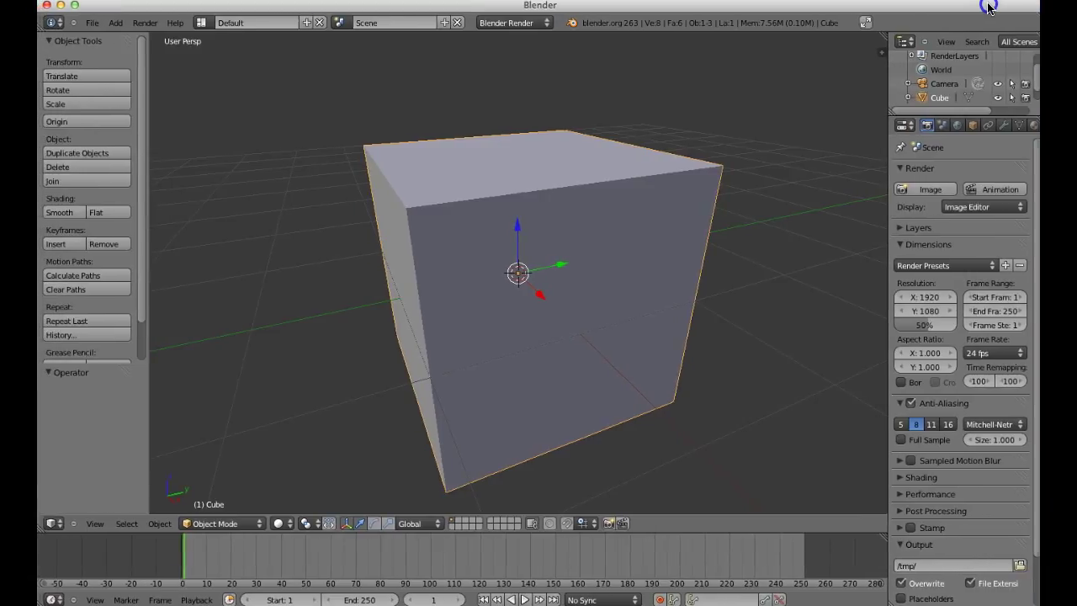
{"action": "scroll", "coordinate": [515, 326], "scroll_direction": "down", "scroll_amount": 8}
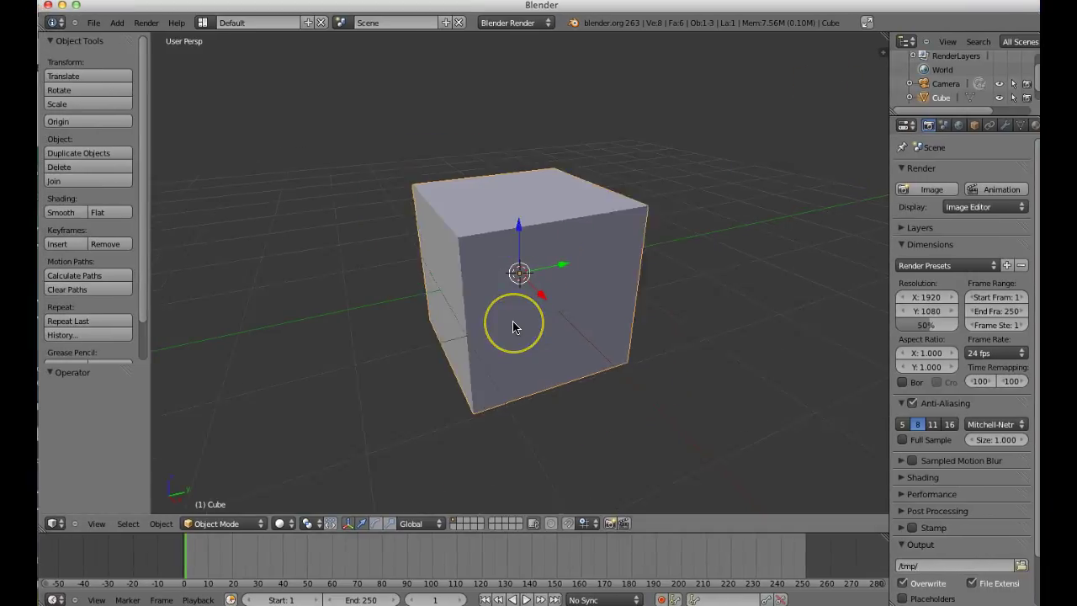
{"action": "scroll", "coordinate": [515, 326], "scroll_direction": "down", "scroll_amount": 2}
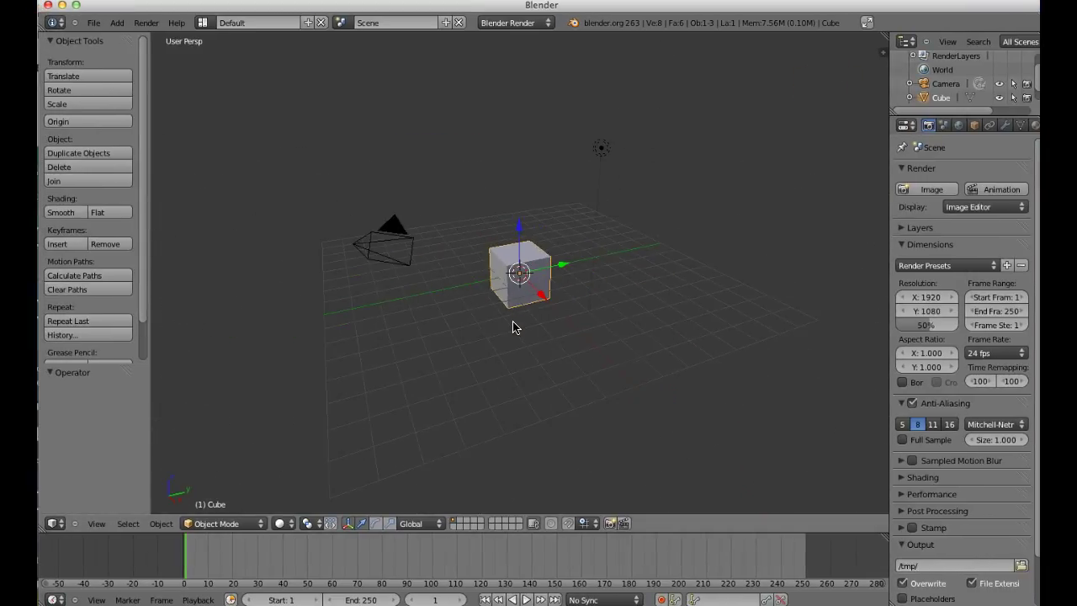
{"action": "right_click", "coordinate": [463, 305]}
{"action": "right_click", "coordinate": [522, 310]}
{"action": "right_click", "coordinate": [403, 291]}
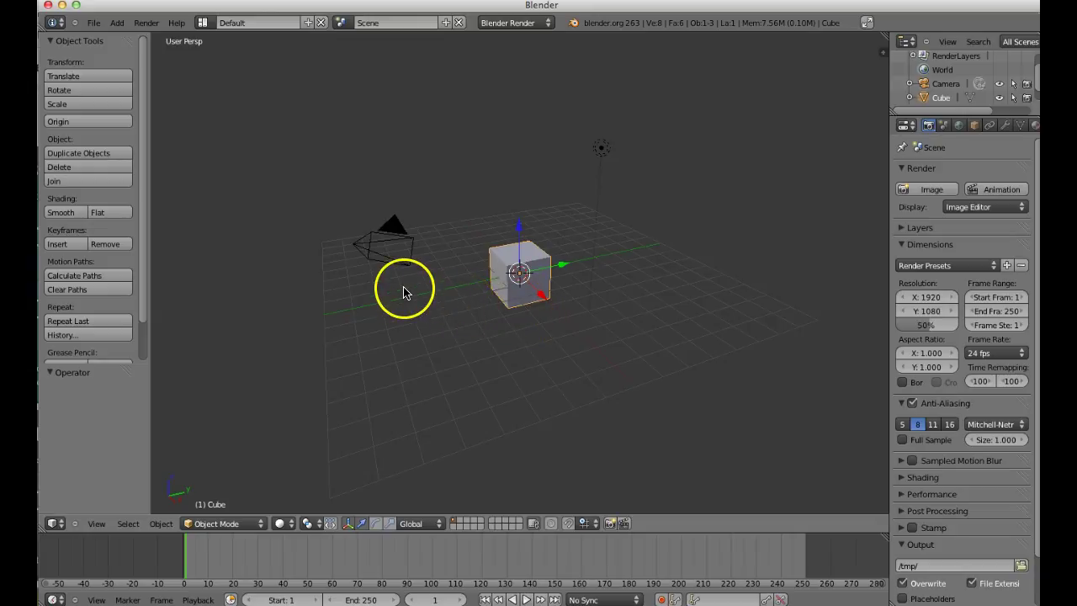
{"action": "left_click", "coordinate": [95, 30]}
{"action": "left_click", "coordinate": [96, 38]}
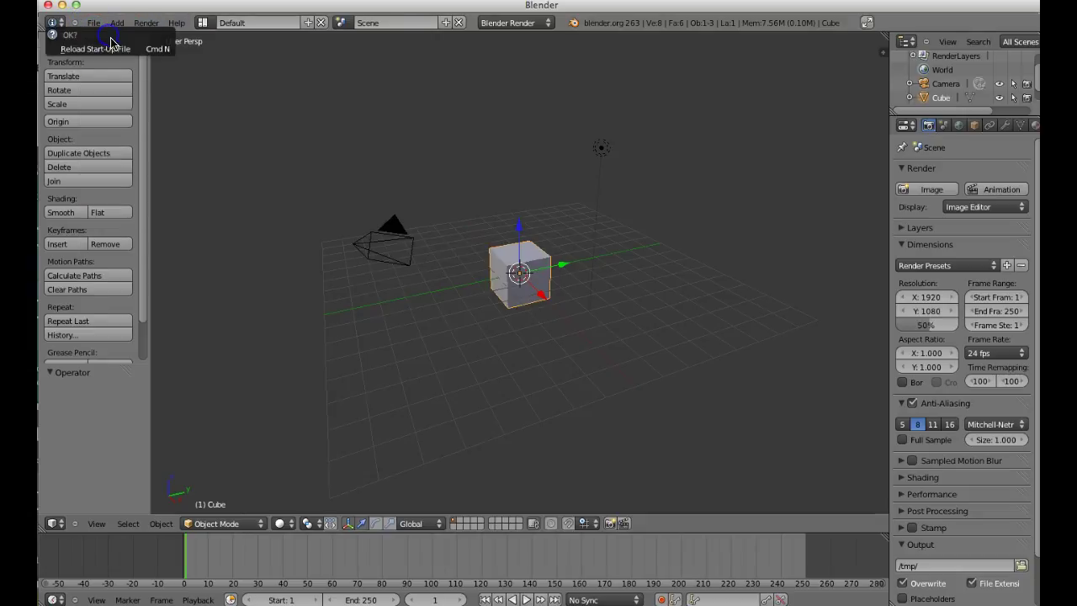
{"action": "left_click", "coordinate": [105, 50]}
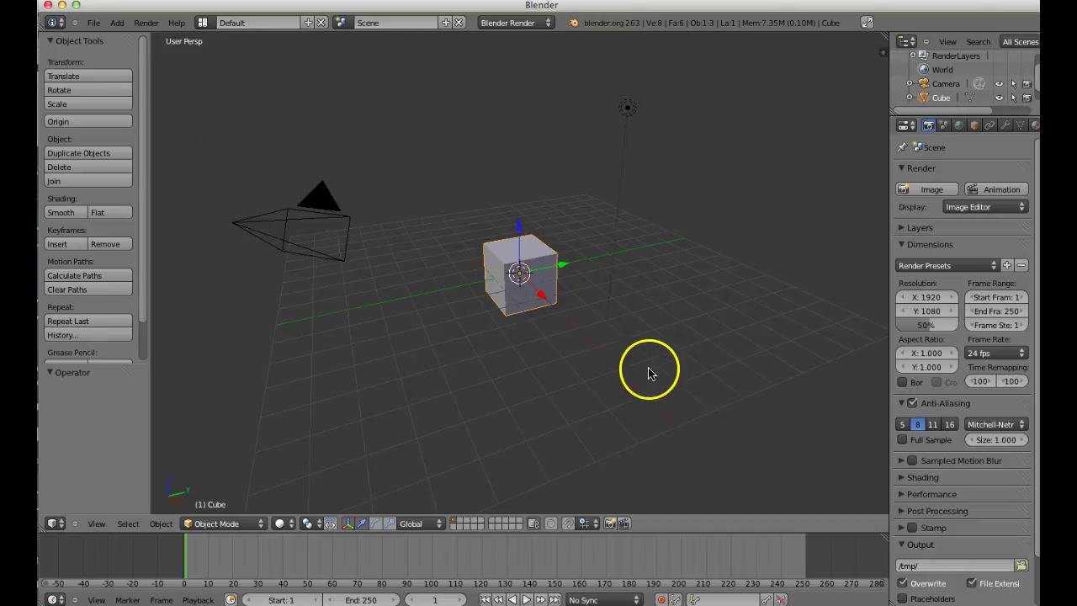
Step: Move the default cube slightly with a free grab and shift it about -0.41 along the Y axis
{"action": "right_click", "coordinate": [661, 392]}
{"action": "middle_click_drag", "start_coordinate": [661, 391], "coordinate": [513, 385]}
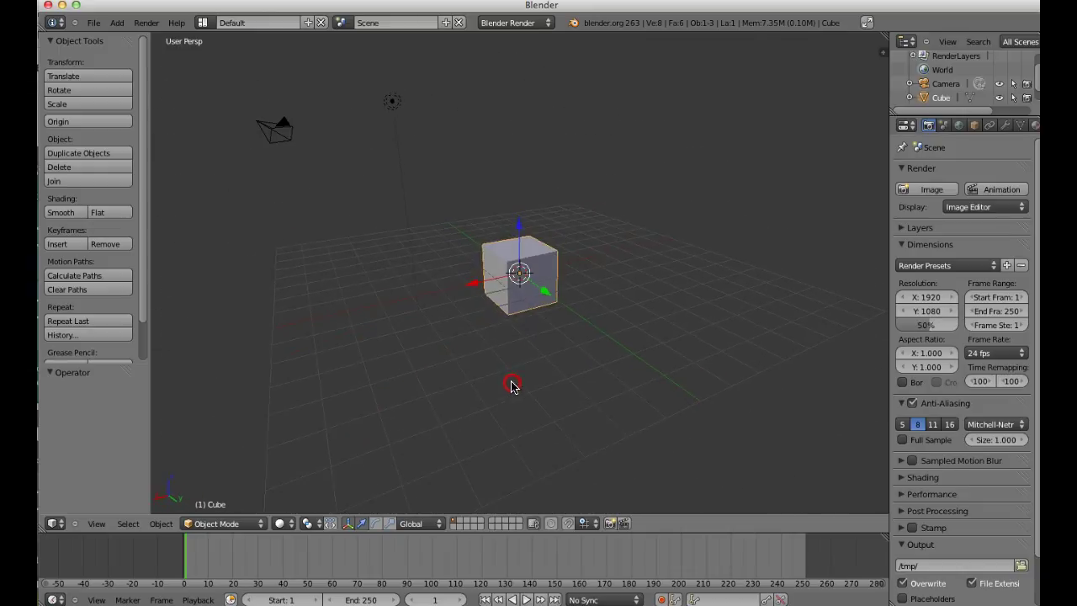
{"action": "key", "text": "g"}
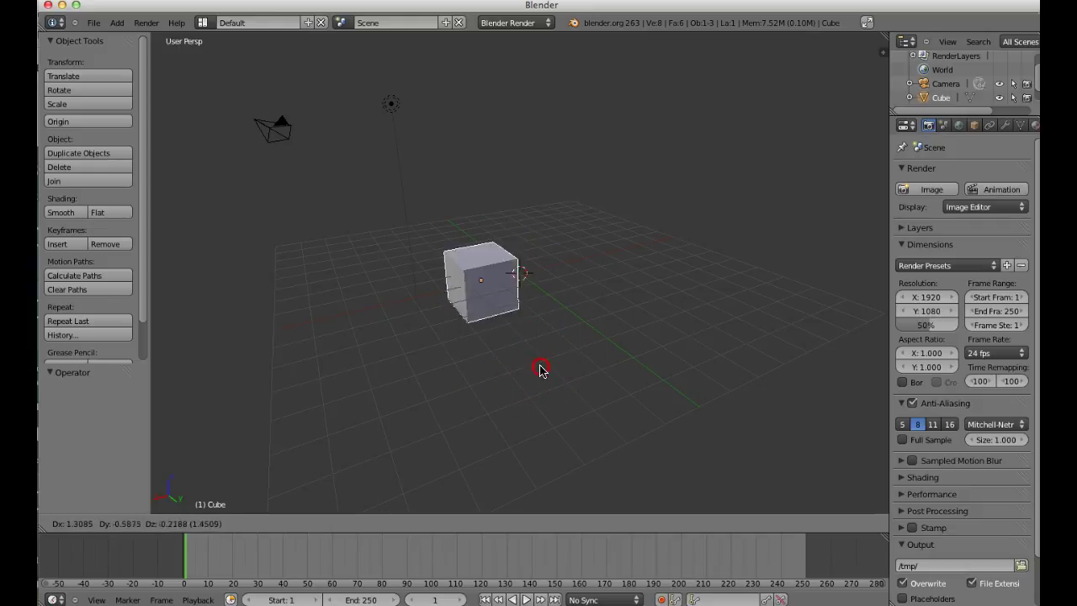
{"action": "left_click", "coordinate": [562, 367]}
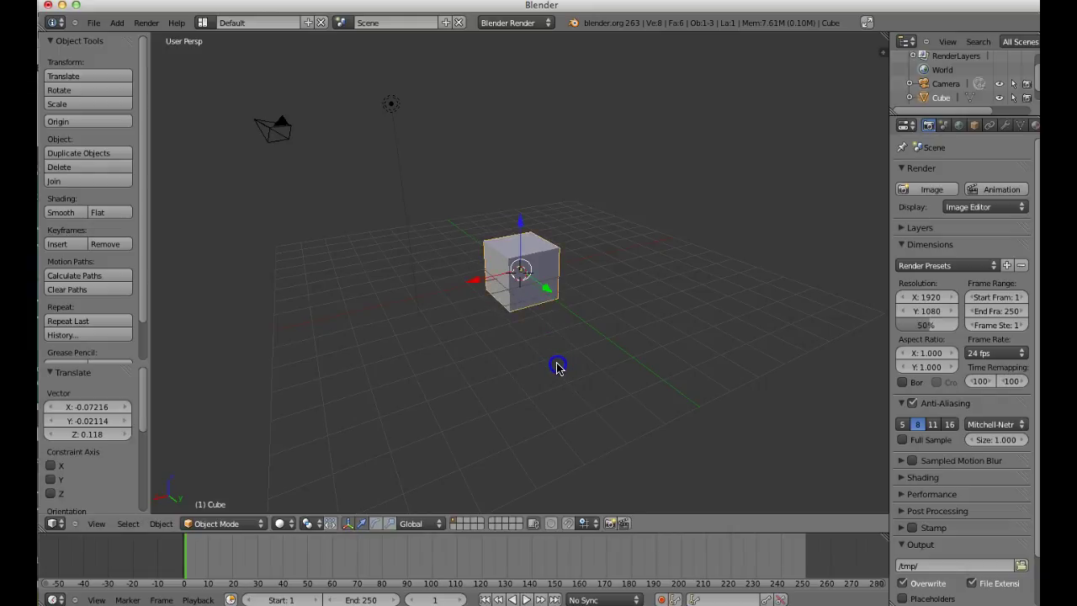
{"action": "left_click_drag", "start_coordinate": [547, 294], "coordinate": [531, 307]}
{"action": "middle_click_drag", "start_coordinate": [539, 328], "coordinate": [522, 357]}
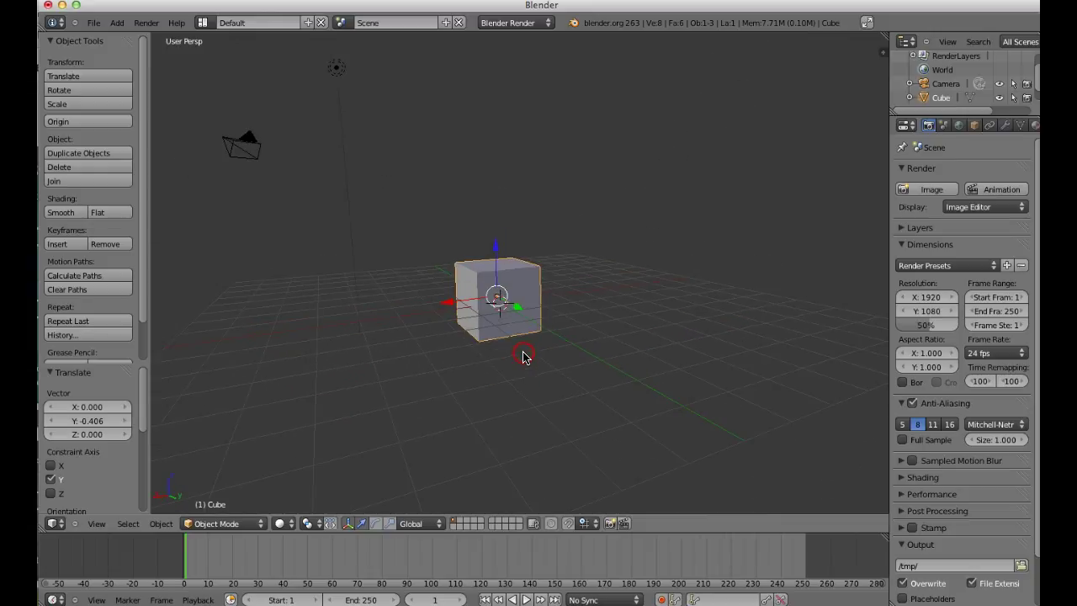
Step: Delete the default cube from the scene
{"action": "left_click", "coordinate": [494, 289]}
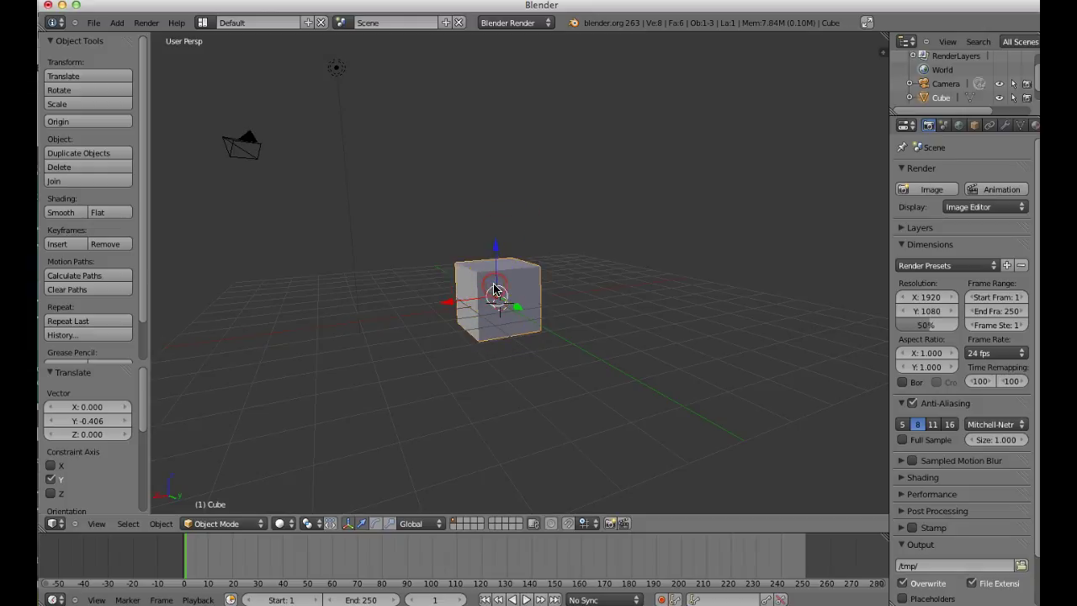
{"action": "right_click", "coordinate": [497, 295], "text": "alt"}
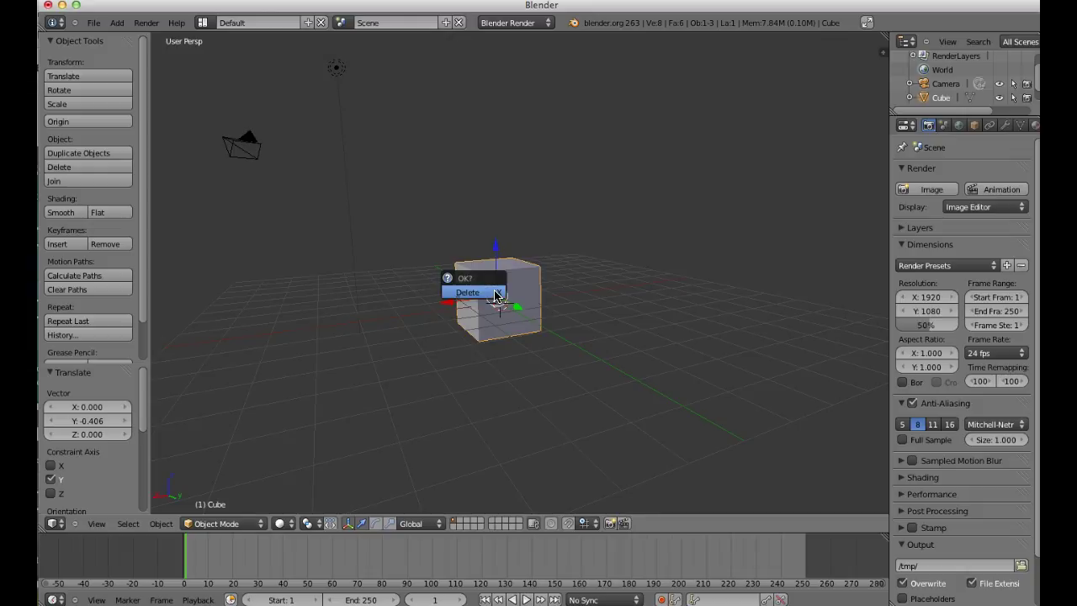
{"action": "right_click", "coordinate": [517, 310]}
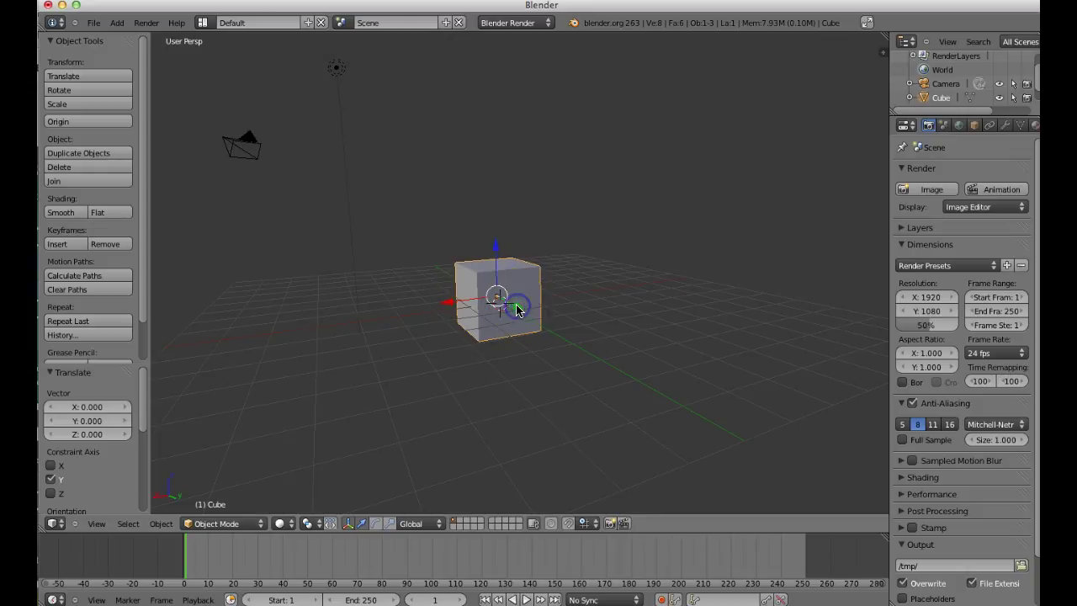
{"action": "key", "text": "x"}
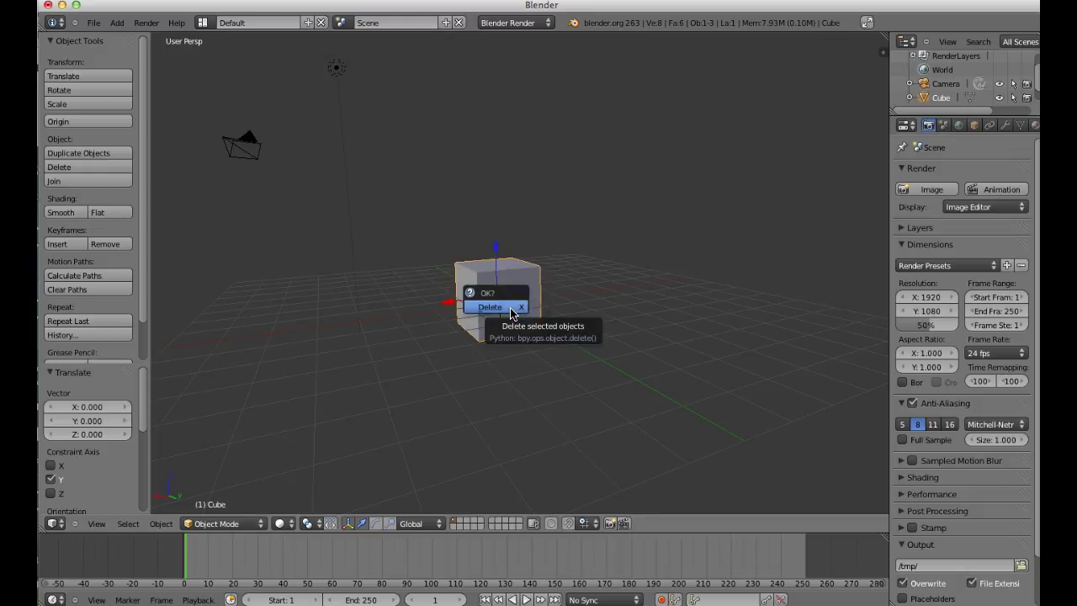
{"action": "left_click", "coordinate": [511, 310]}
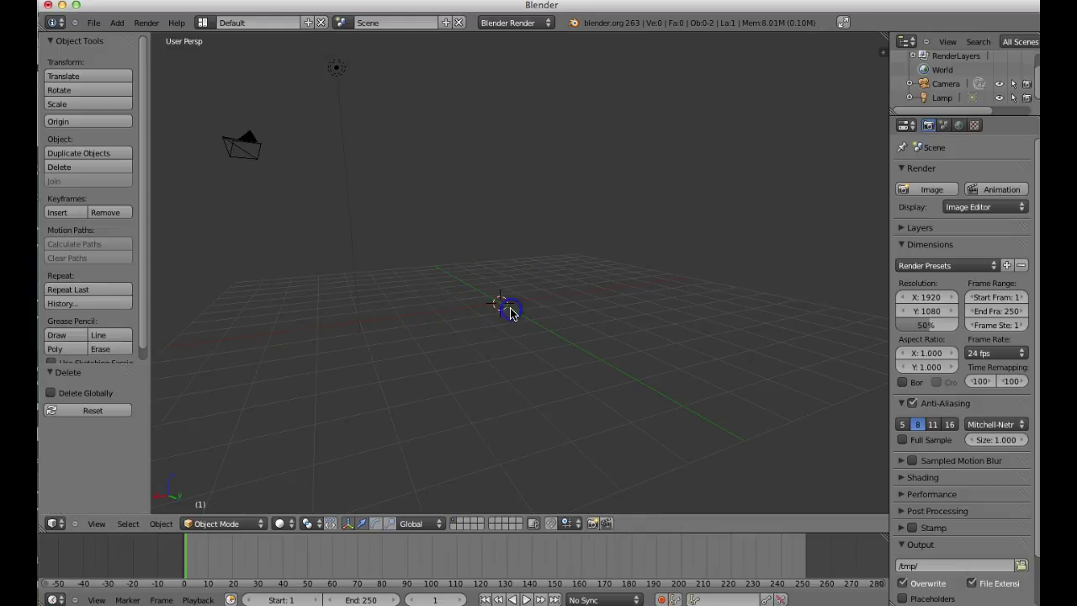
Step: Add a UV sphere mesh to the scene at the 3D cursor
{"action": "left_click", "coordinate": [117, 22]}
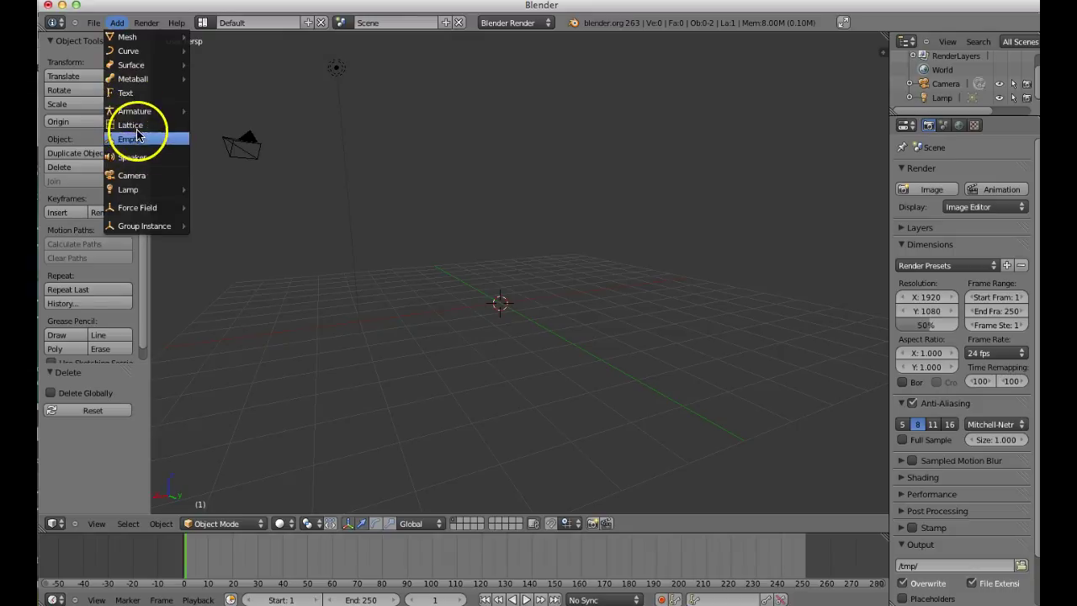
{"action": "mouse_move", "coordinate": [138, 41]}
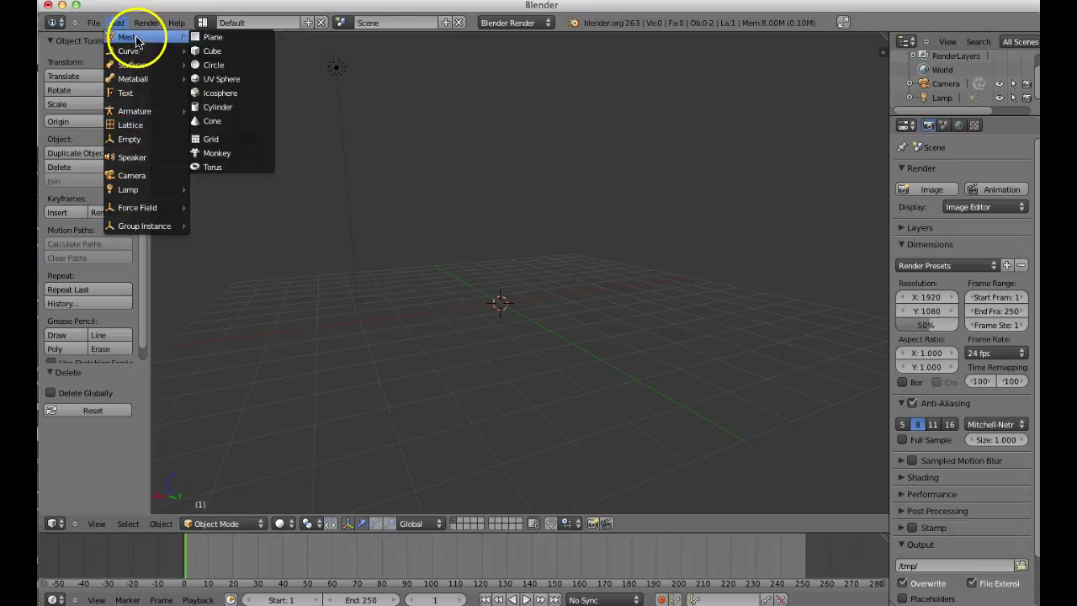
{"action": "left_click", "coordinate": [233, 81]}
Step: Toggle the UV sphere between Edit Mode and Object Mode, finishing in Edit Mode
{"action": "middle_click_drag", "start_coordinate": [517, 273], "coordinate": [512, 346], "text": "ctrl"}
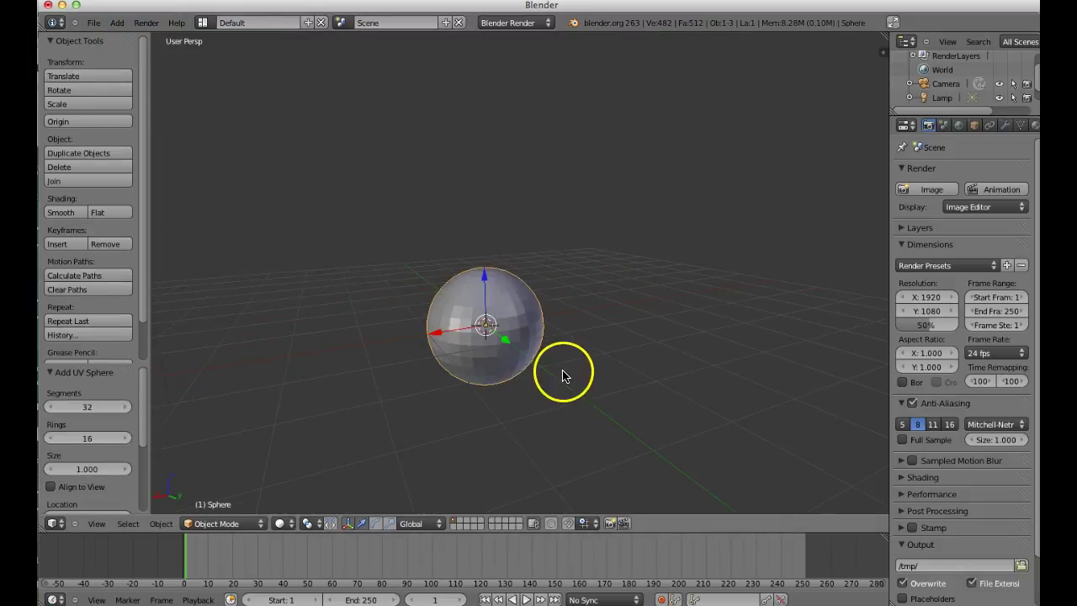
{"action": "middle_click_drag", "start_coordinate": [558, 384], "coordinate": [328, 395]}
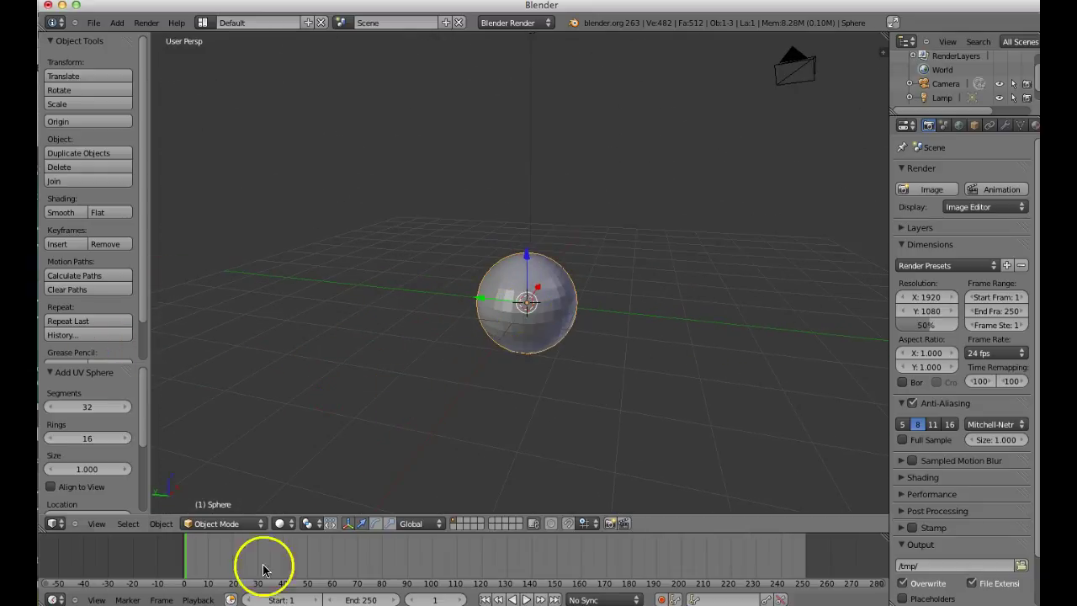
{"action": "left_click", "coordinate": [215, 525]}
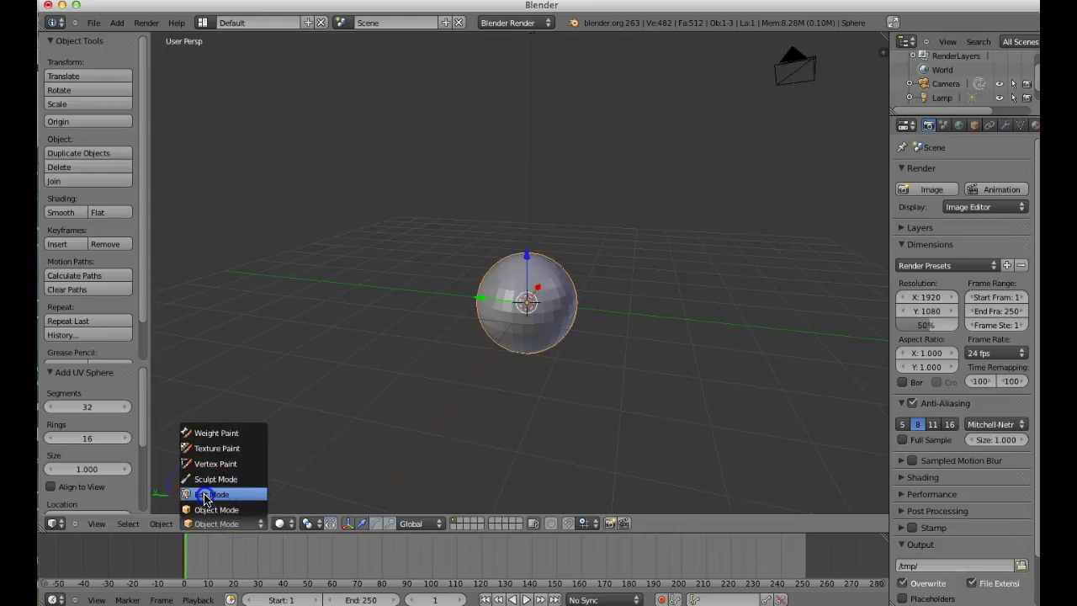
{"action": "left_click", "coordinate": [204, 495]}
{"action": "left_click", "coordinate": [221, 524]}
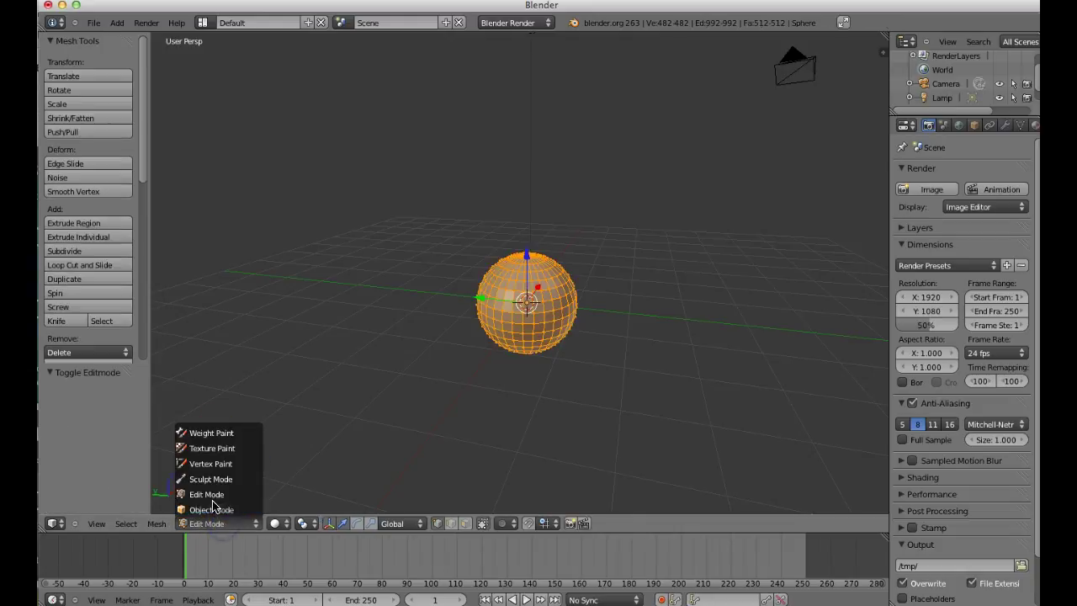
{"action": "left_click", "coordinate": [214, 510]}
{"action": "left_click", "coordinate": [217, 523]}
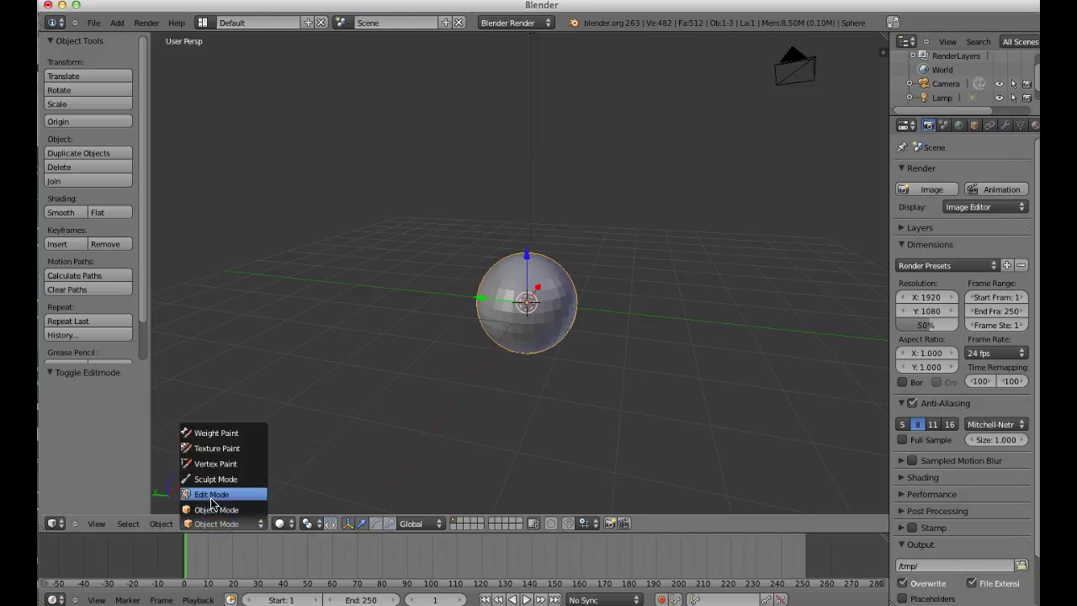
{"action": "left_click", "coordinate": [211, 497]}
Step: Set the viewport shading to Wireframe and orbit around the sphere's mesh
{"action": "left_click", "coordinate": [273, 524]}
{"action": "left_click", "coordinate": [288, 510]}
{"action": "left_click", "coordinate": [285, 496]}
{"action": "mouse_move", "coordinate": [291, 497]}
{"action": "middle_mouse_down"}
{"action": "mouse_move", "coordinate": [370, 454]}
{"action": "mouse_move", "coordinate": [322, 514]}
{"action": "mouse_move", "coordinate": [162, 368]}
{"action": "mouse_move", "coordinate": [308, 387]}
{"action": "mouse_move", "coordinate": [424, 490]}
{"action": "middle_mouse_up"}
Step: Switch the wireframe sphere to Object Mode, inspect it from several angles and return it to Edit Mode
{"action": "left_click", "coordinate": [208, 523]}
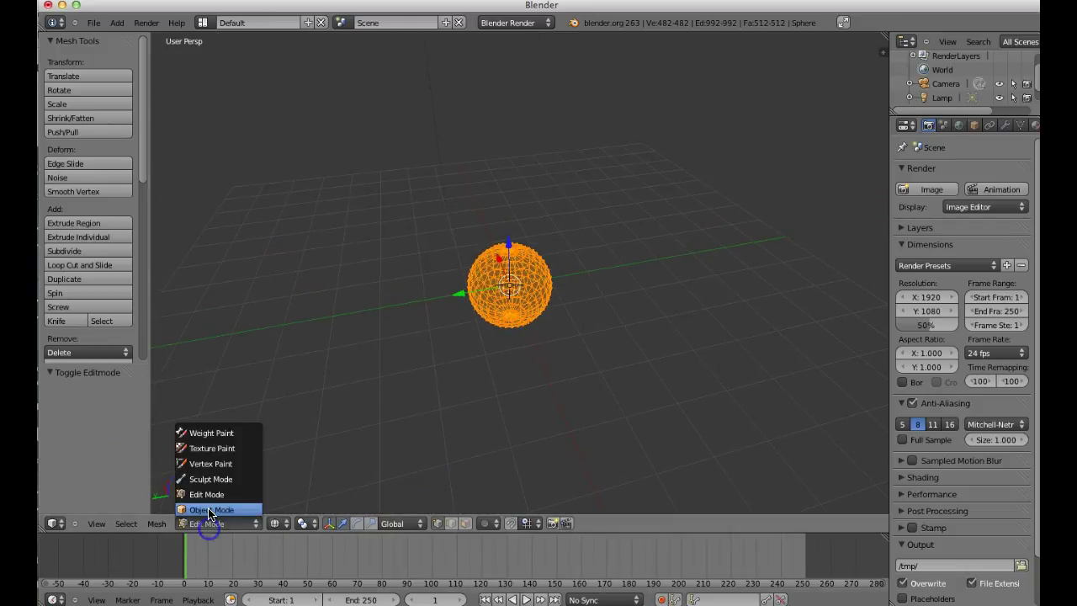
{"action": "left_click", "coordinate": [209, 512]}
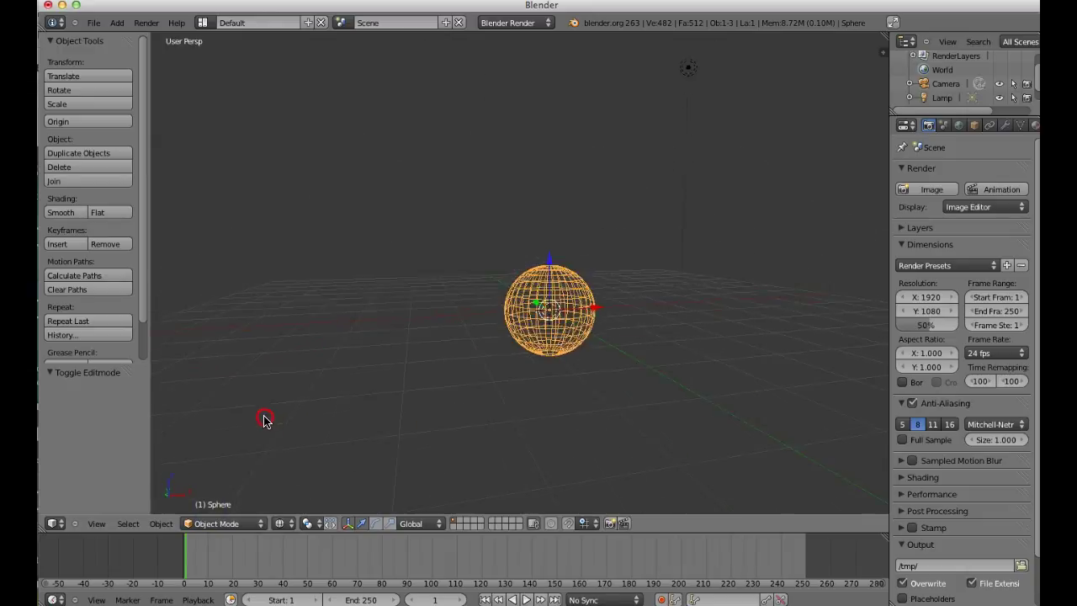
{"action": "left_click", "coordinate": [255, 527]}
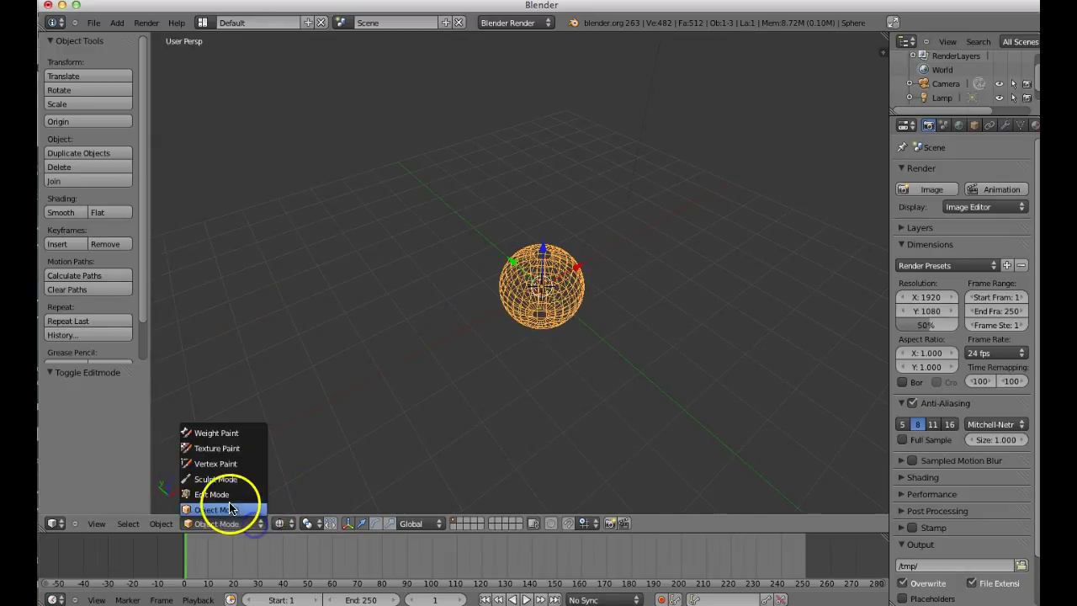
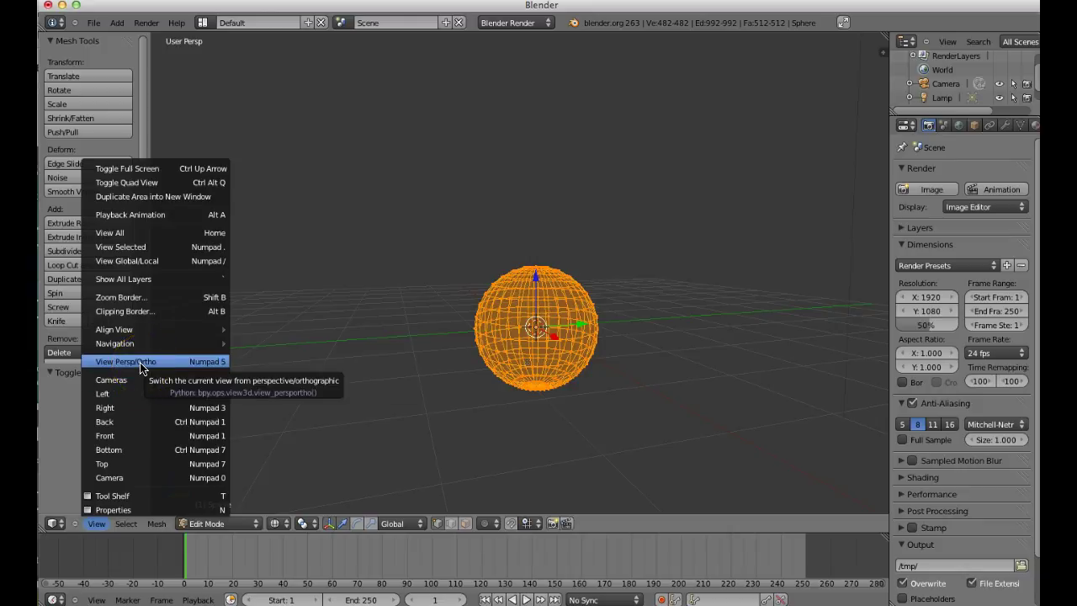
Step: Set the viewport to an orthographic front view with the sphere centred and enlarged
{"action": "left_click", "coordinate": [211, 363]}
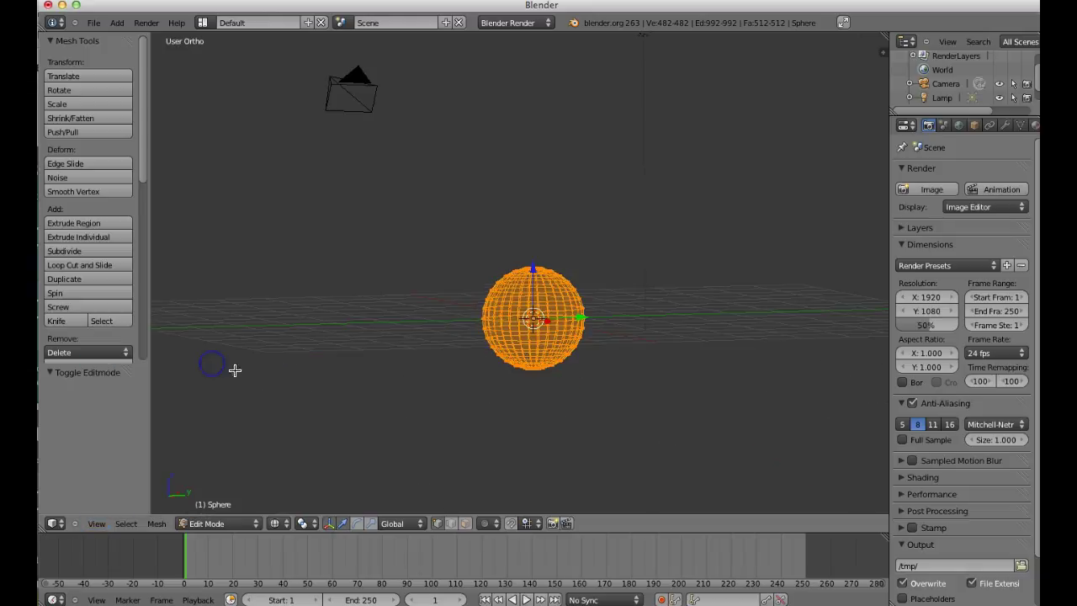
{"action": "left_click", "coordinate": [98, 524]}
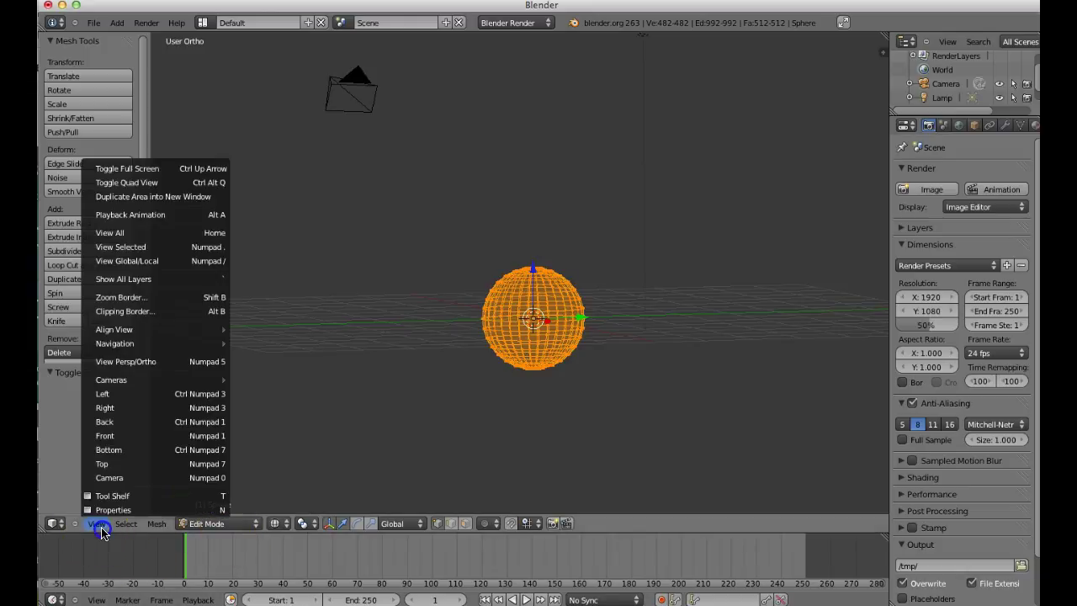
{"action": "left_click", "coordinate": [106, 436]}
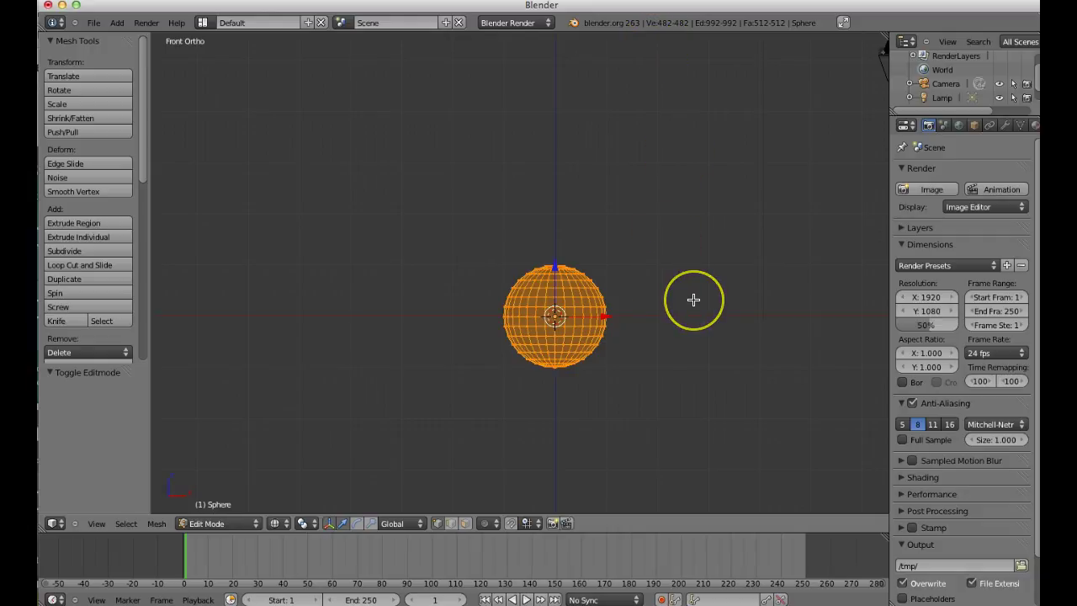
{"action": "scroll", "coordinate": [693, 299], "scroll_direction": "up", "scroll_amount": 2}
{"action": "middle_click_drag", "start_coordinate": [693, 300], "coordinate": [657, 295]}
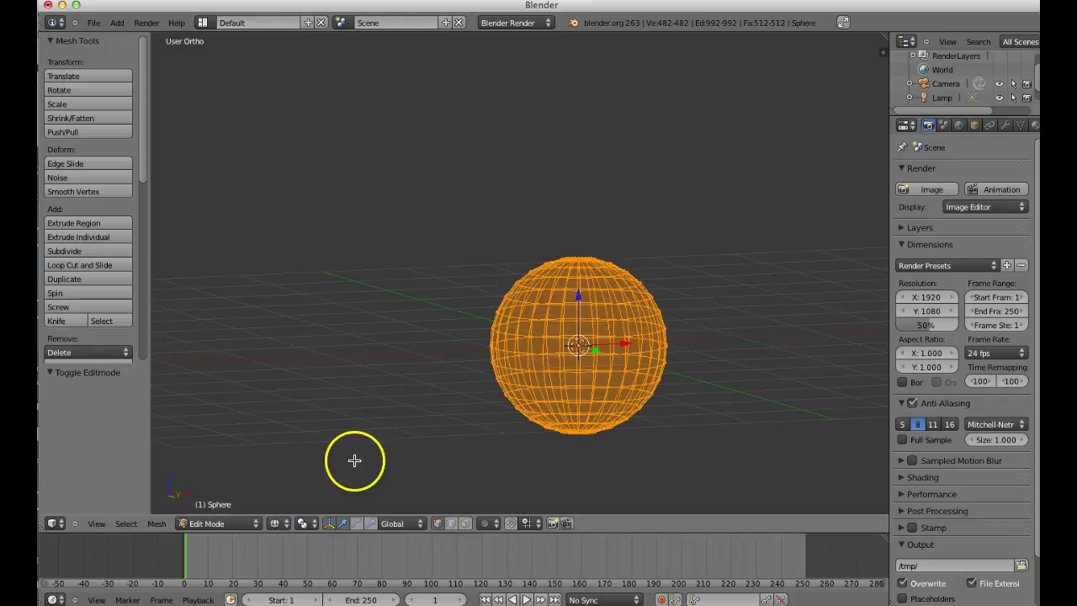
{"action": "left_click", "coordinate": [96, 523]}
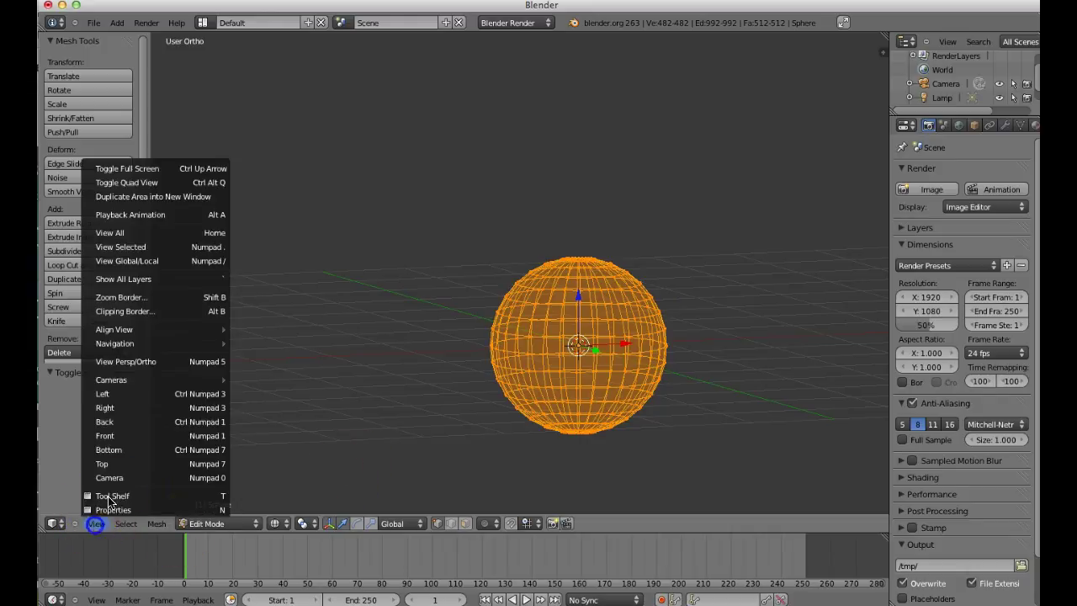
{"action": "left_click", "coordinate": [126, 436]}
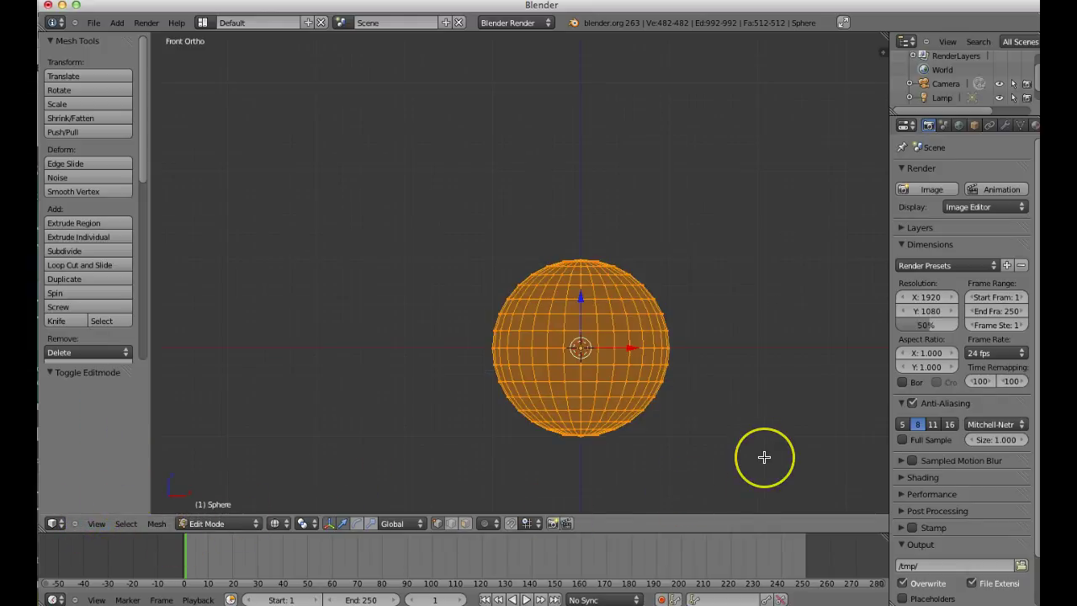
{"action": "middle_click_drag", "start_coordinate": [764, 456], "coordinate": [700, 412], "text": "shift"}
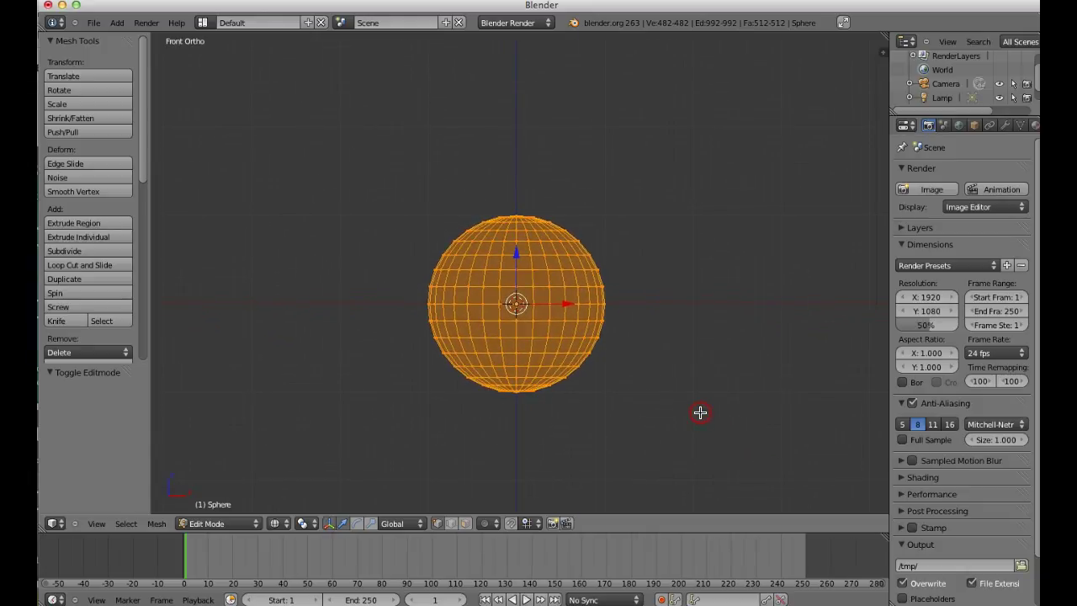
{"action": "scroll", "coordinate": [699, 412], "scroll_direction": "up", "scroll_amount": 2}
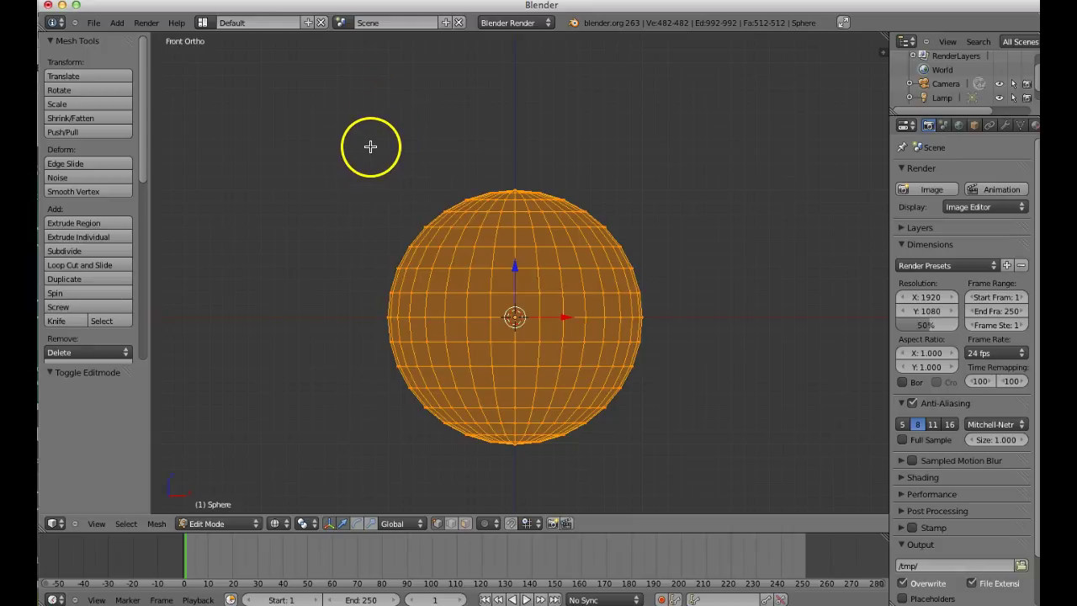
Step: Try box selections over the sphere and clear the selection of all its vertices
{"action": "key", "text": "b"}
{"action": "left_click_drag", "start_coordinate": [365, 137], "coordinate": [286, 181]}
{"action": "key", "text": "b"}
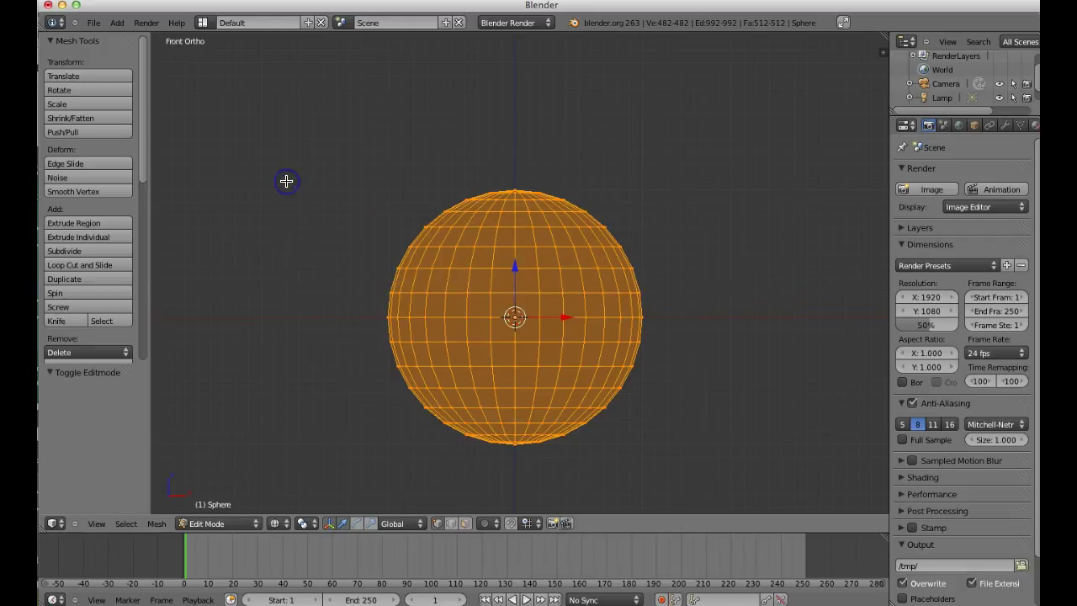
{"action": "key", "text": "b"}
{"action": "left_click_drag", "start_coordinate": [373, 185], "coordinate": [666, 299]}
{"action": "key", "text": "a"}
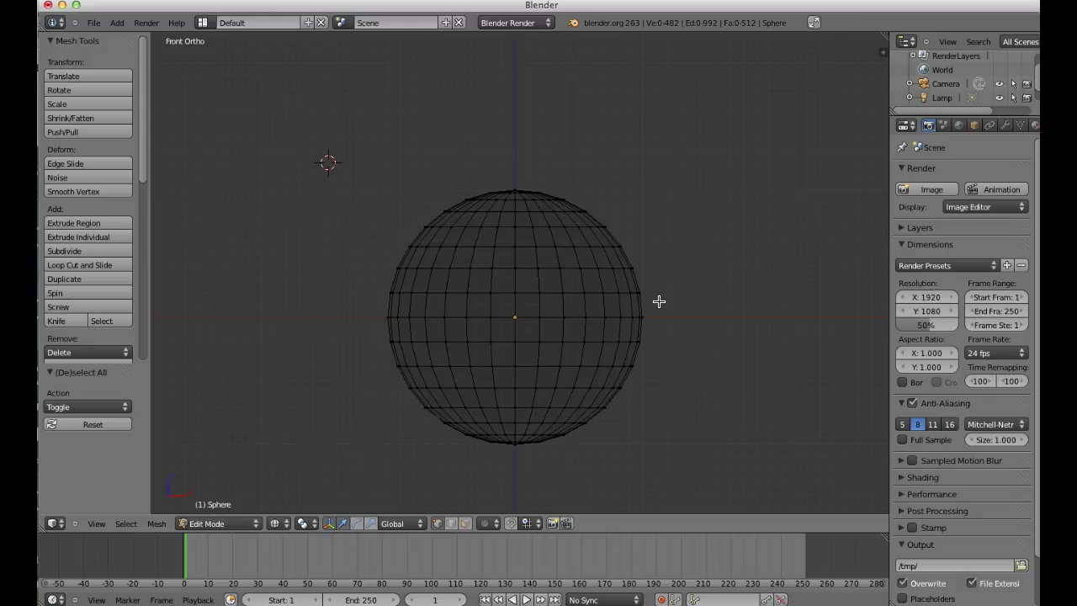
Step: Box-select the sphere's vertices from the top down to the second ring above the equator and delete them with the Vertices option
{"action": "left_click", "coordinate": [321, 169]}
{"action": "key", "text": "b"}
{"action": "left_click_drag", "start_coordinate": [340, 171], "coordinate": [660, 286]}
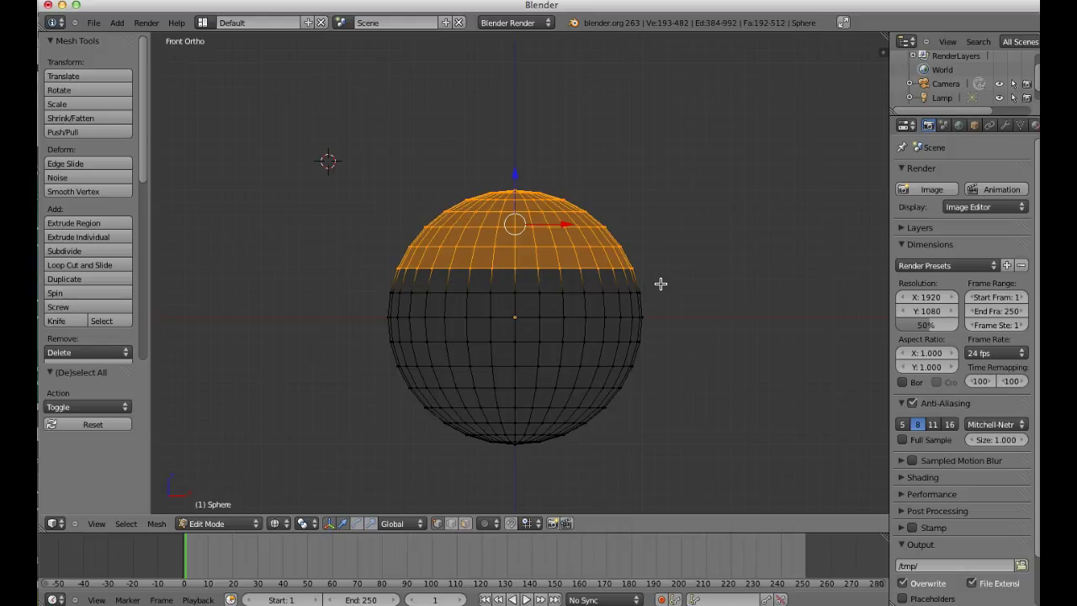
{"action": "key", "text": "x"}
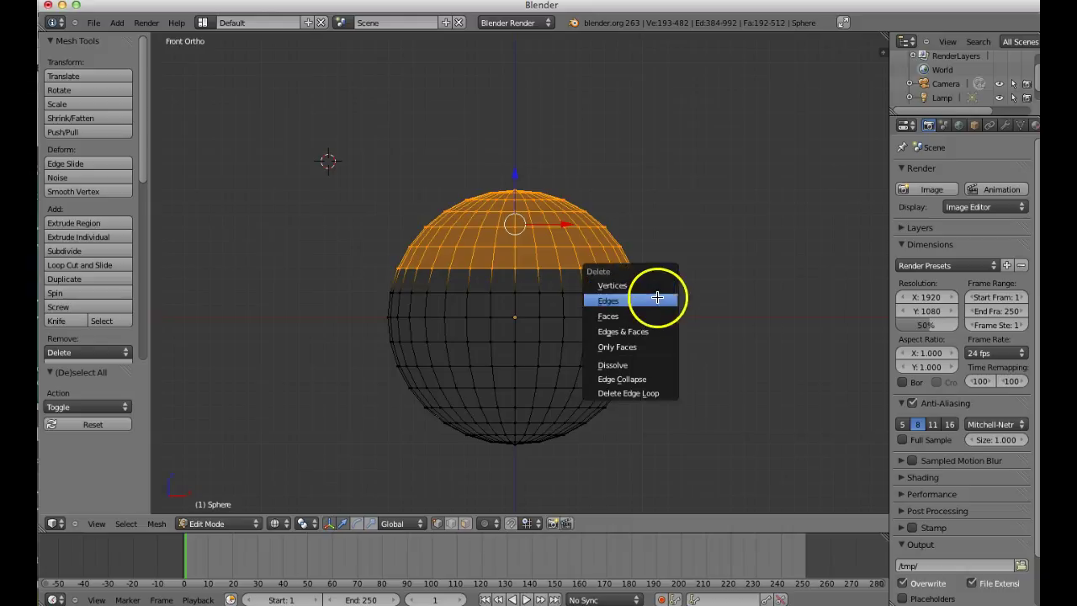
{"action": "key", "text": "x"}
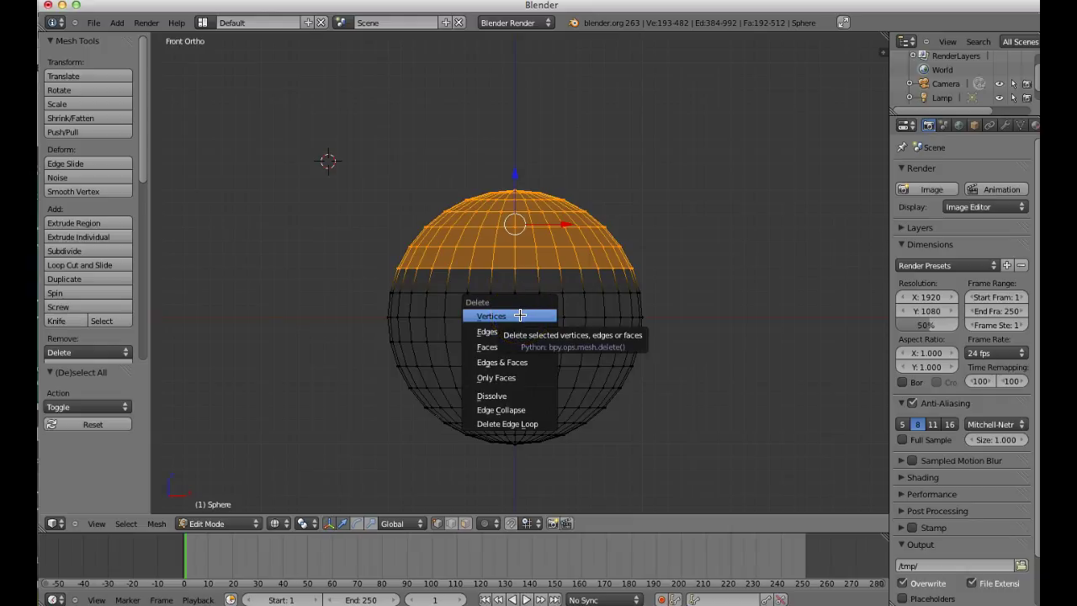
{"action": "left_click", "coordinate": [520, 316]}
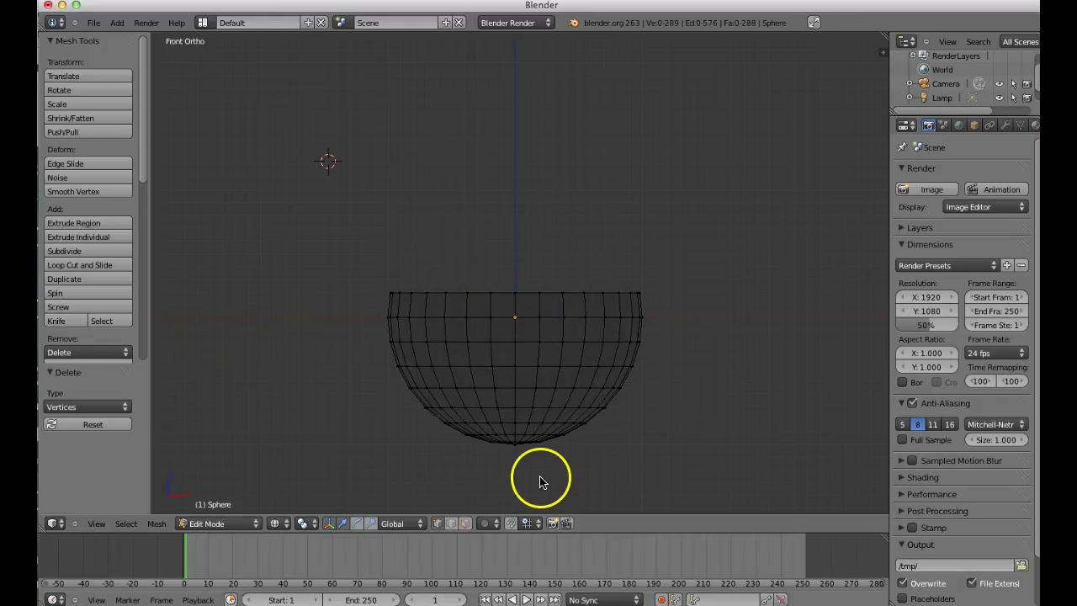
Step: Add a Solidify modifier to the open bowl mesh and set its thickness to 0.0630
{"action": "scroll", "coordinate": [661, 415], "scroll_direction": "up", "scroll_amount": 1}
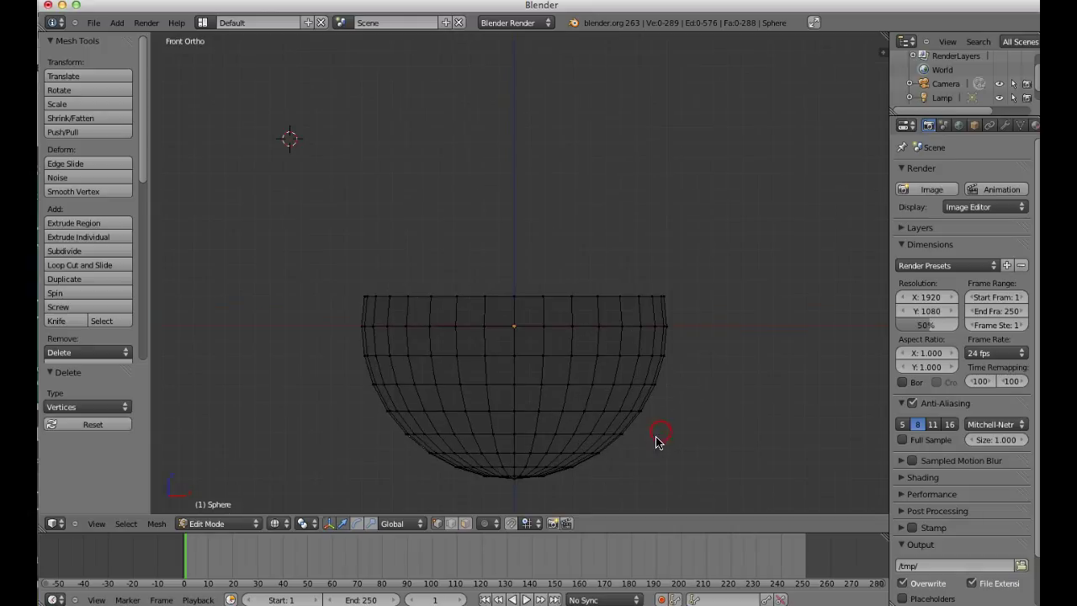
{"action": "middle_click_drag", "start_coordinate": [683, 399], "coordinate": [620, 387]}
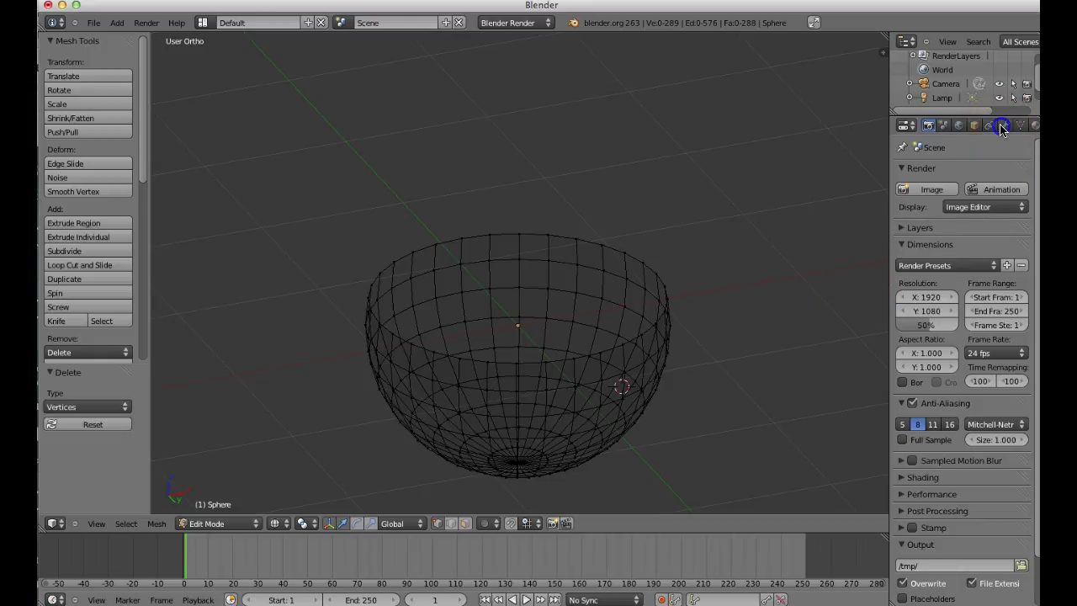
{"action": "left_click", "coordinate": [1004, 125]}
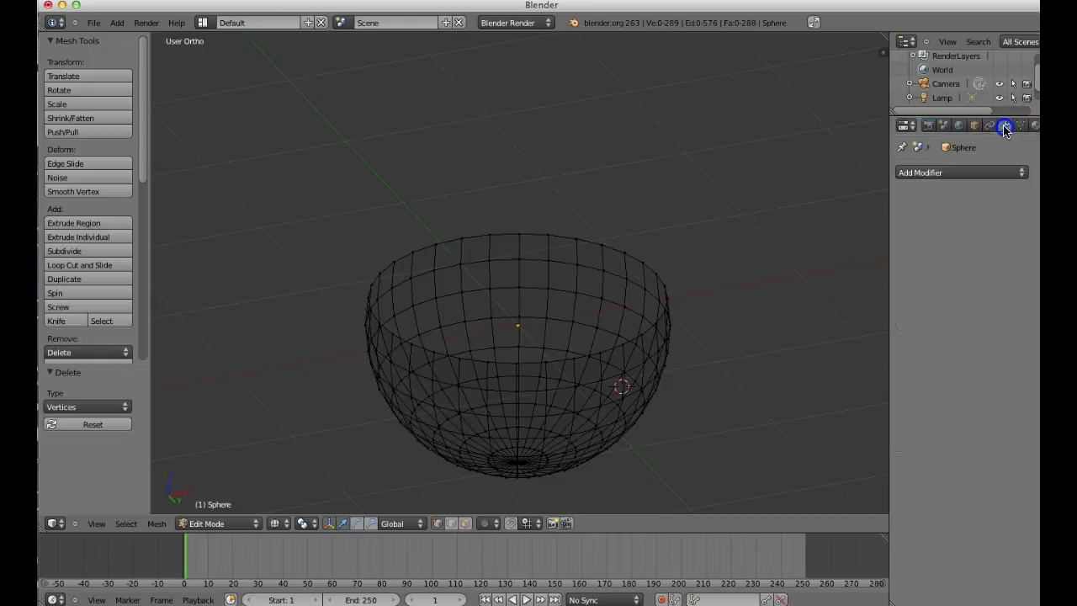
{"action": "left_click", "coordinate": [994, 174]}
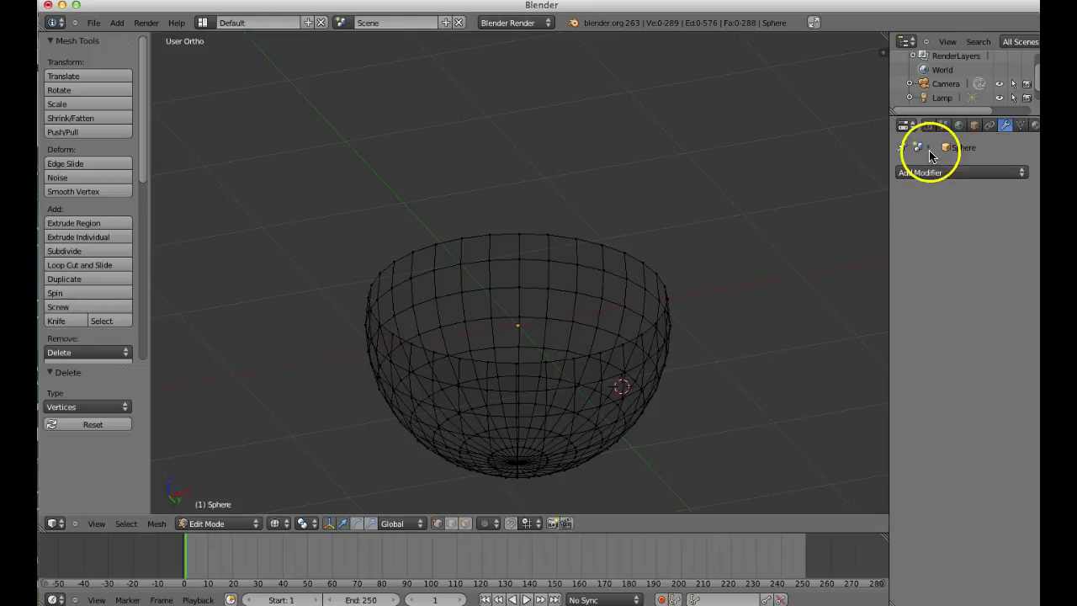
{"action": "left_click", "coordinate": [927, 173]}
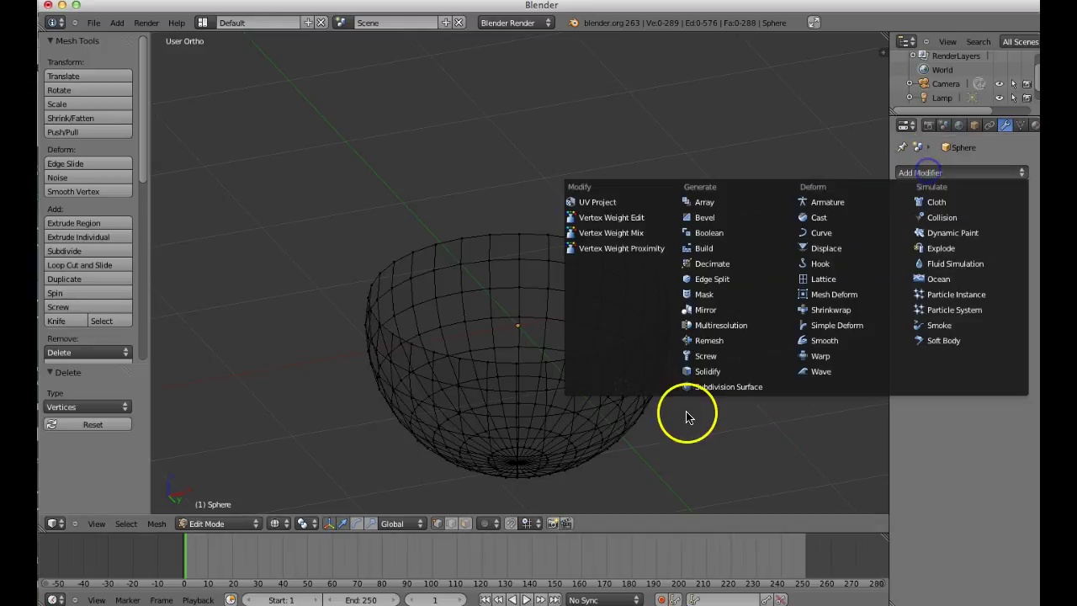
{"action": "left_click", "coordinate": [709, 372]}
{"action": "left_click_drag", "start_coordinate": [949, 236], "coordinate": [949, 236]}
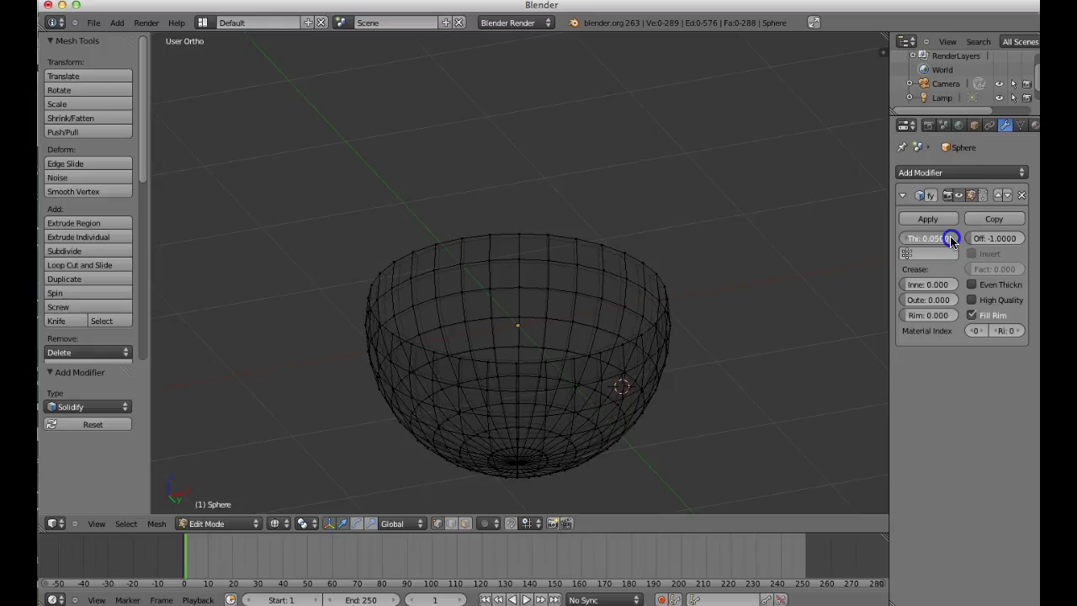
{"action": "left_click_drag", "start_coordinate": [955, 241], "coordinate": [954, 243]}
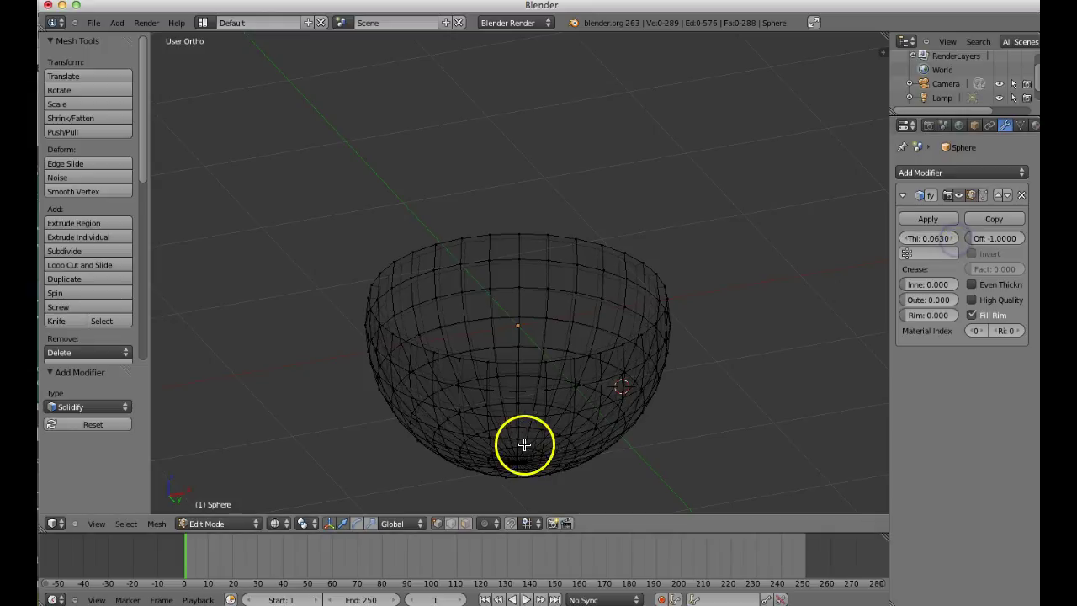
Step: Return the bowl to Object Mode and set the viewport shading to Solid
{"action": "left_click", "coordinate": [250, 523]}
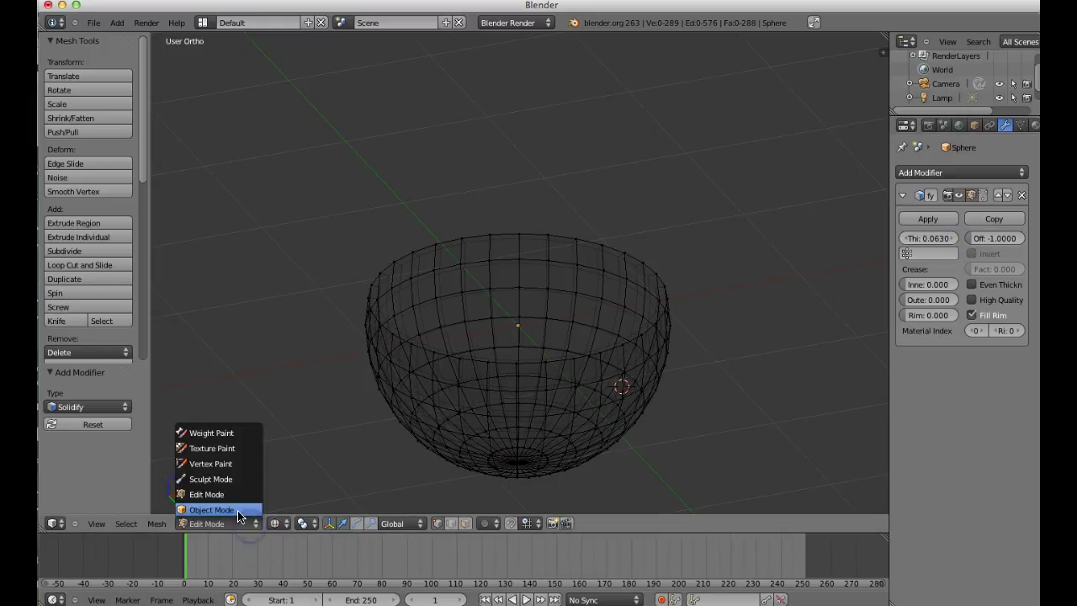
{"action": "left_click", "coordinate": [212, 510]}
{"action": "left_click", "coordinate": [283, 523]}
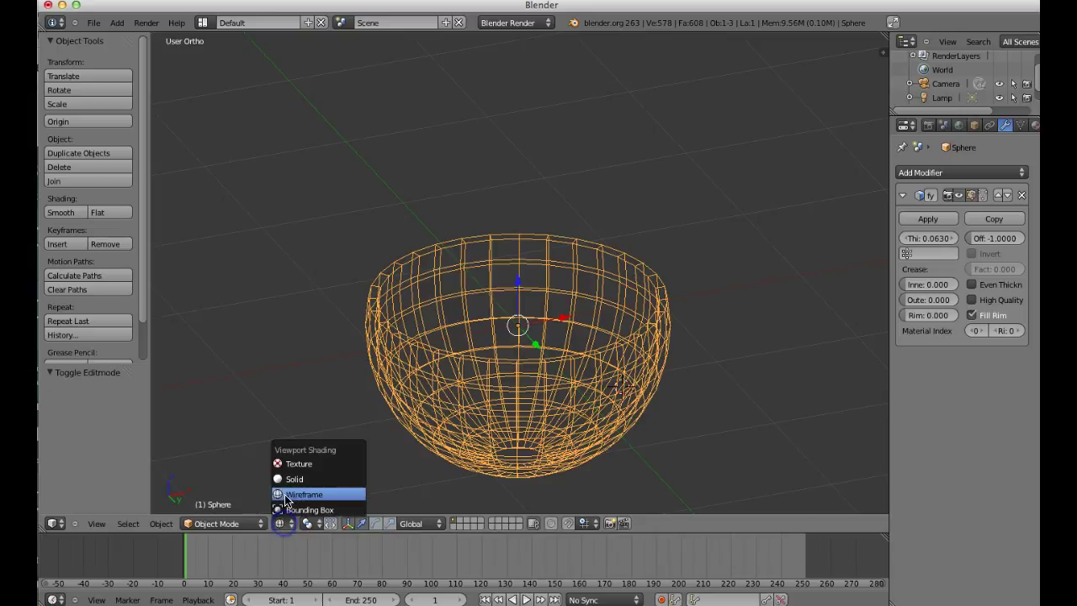
{"action": "left_click", "coordinate": [285, 485]}
Step: Apply smooth shading to the bowl and inspect its surface from above and the side
{"action": "middle_click_drag", "start_coordinate": [495, 463], "coordinate": [534, 510]}
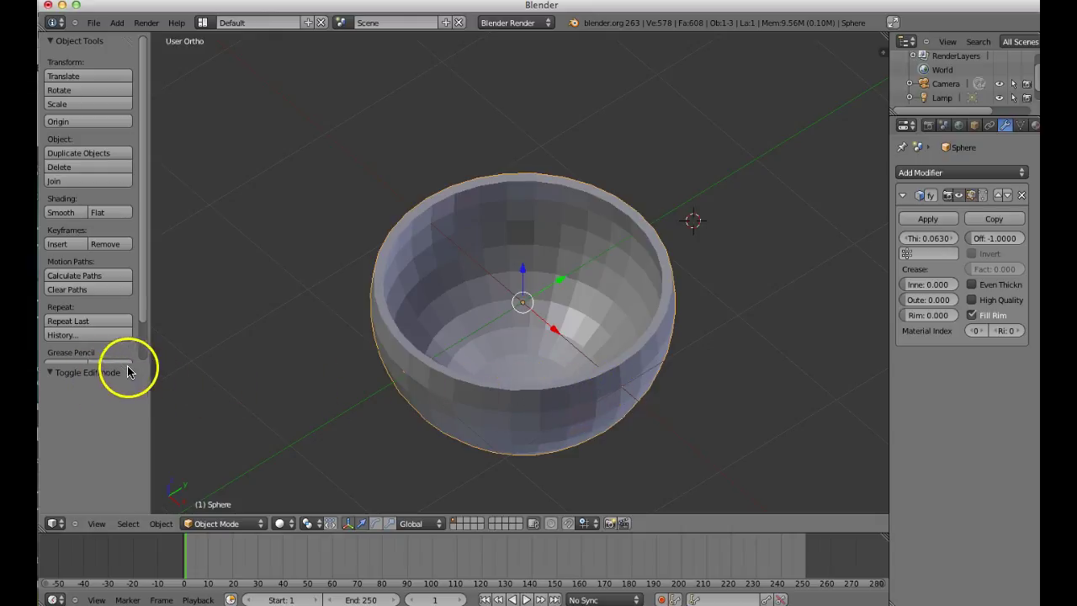
{"action": "left_click", "coordinate": [63, 212]}
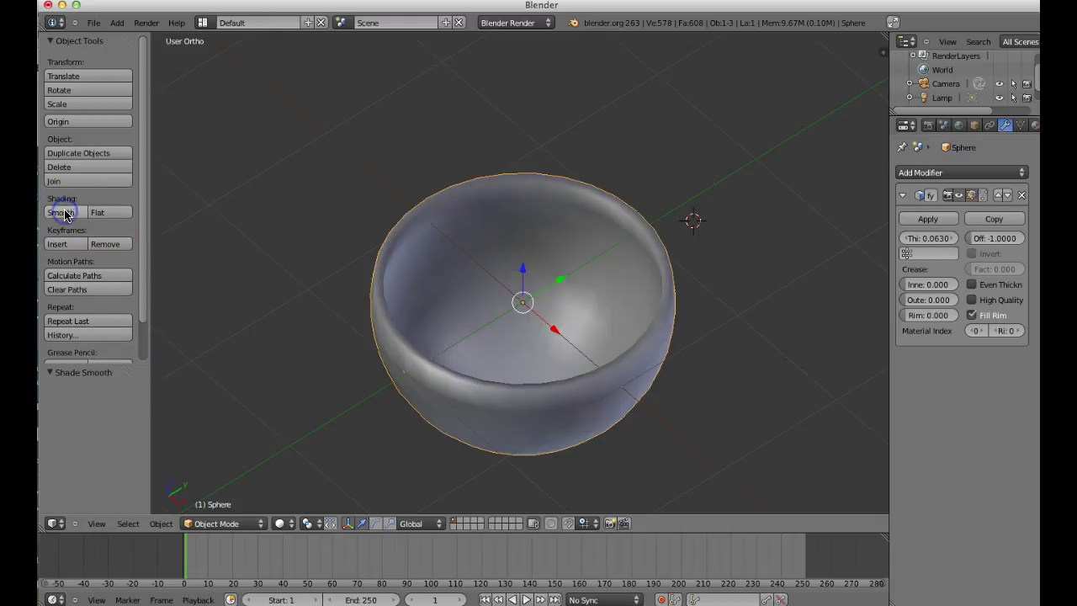
{"action": "mouse_move", "coordinate": [471, 344]}
{"action": "middle_mouse_down"}
{"action": "mouse_move", "coordinate": [575, 159]}
{"action": "mouse_move", "coordinate": [635, 322]}
{"action": "mouse_move", "coordinate": [593, 365]}
{"action": "mouse_move", "coordinate": [423, 312]}
{"action": "mouse_move", "coordinate": [414, 220]}
{"action": "mouse_move", "coordinate": [580, 233]}
{"action": "mouse_move", "coordinate": [559, 351]}
{"action": "mouse_move", "coordinate": [504, 432]}
{"action": "mouse_move", "coordinate": [392, 403]}
{"action": "mouse_move", "coordinate": [415, 334]}
{"action": "mouse_move", "coordinate": [504, 289]}
{"action": "mouse_move", "coordinate": [538, 291]}
{"action": "middle_mouse_up"}
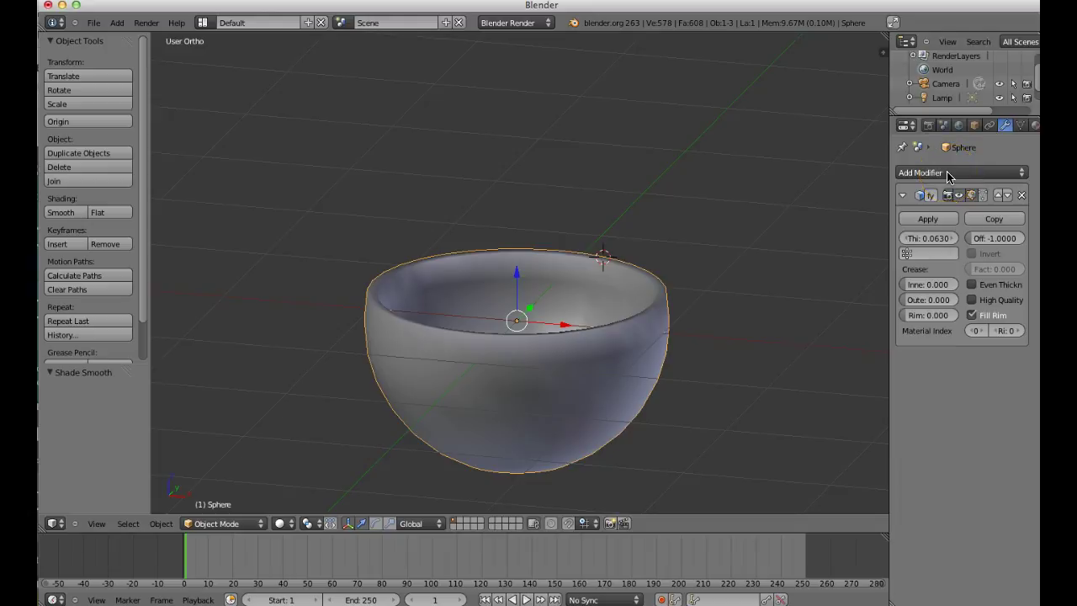
Step: Create a new material for the bowl
{"action": "left_click", "coordinate": [989, 126]}
{"action": "left_click", "coordinate": [1034, 126]}
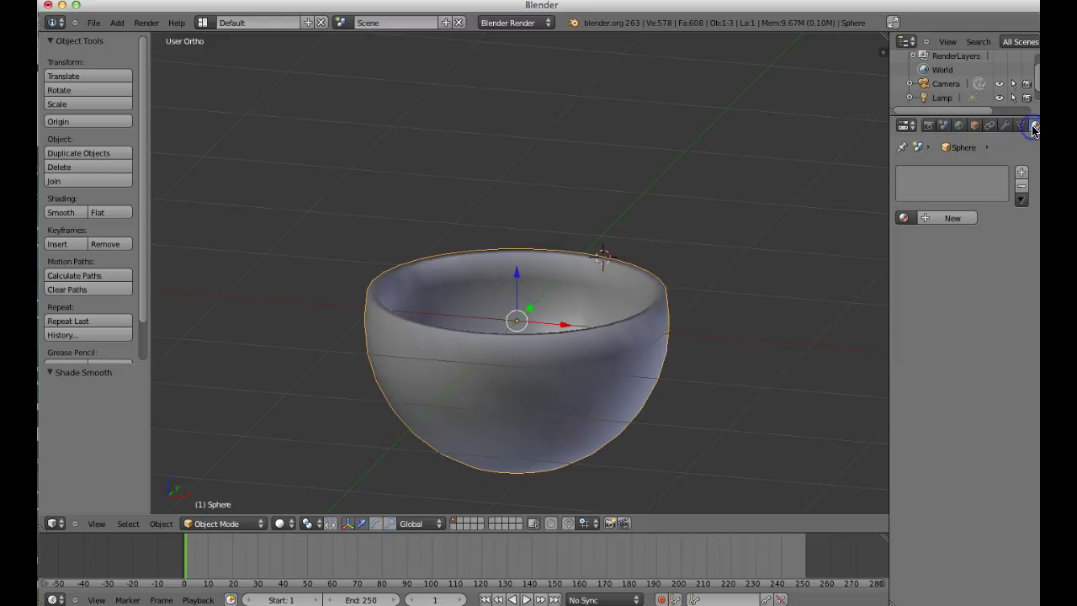
{"action": "left_click", "coordinate": [955, 221]}
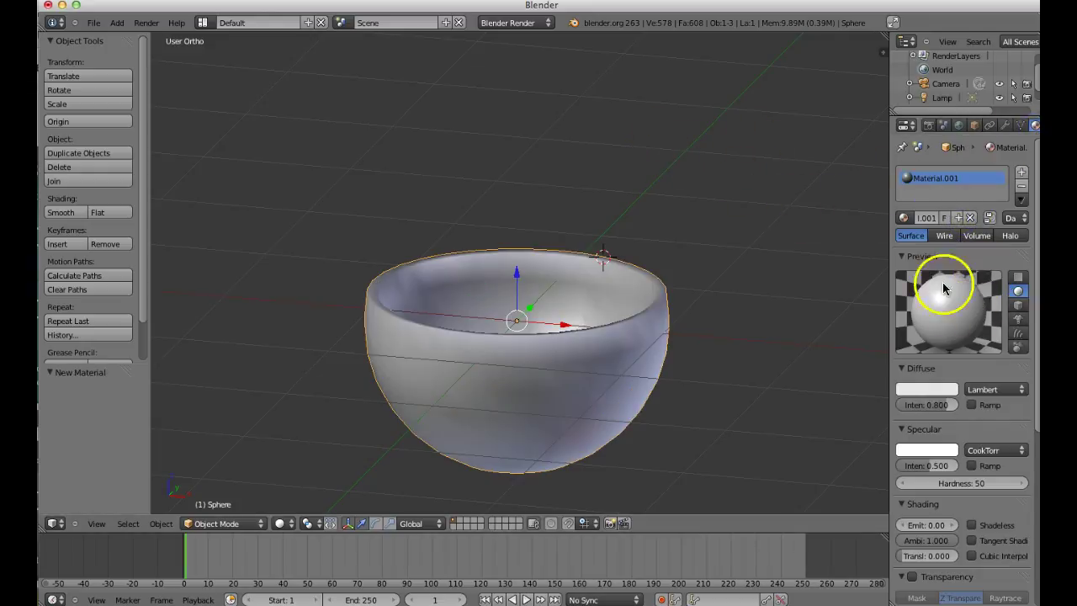
Step: Switch the render engine to Cycles Render and enable nodes for the bowl's material
{"action": "left_click", "coordinate": [529, 24]}
{"action": "left_click", "coordinate": [528, 67]}
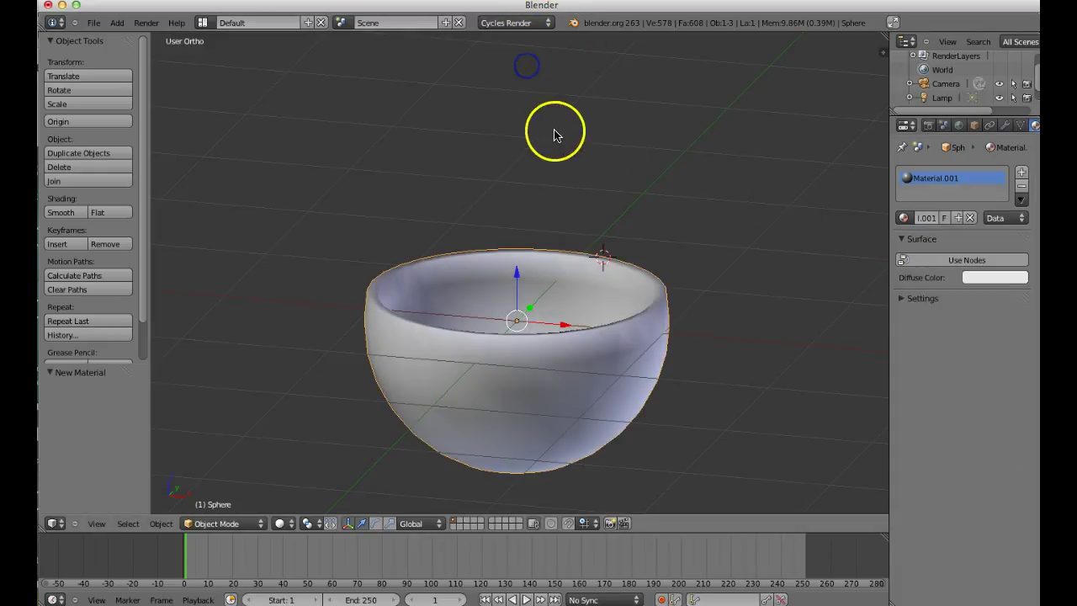
{"action": "left_click", "coordinate": [906, 262]}
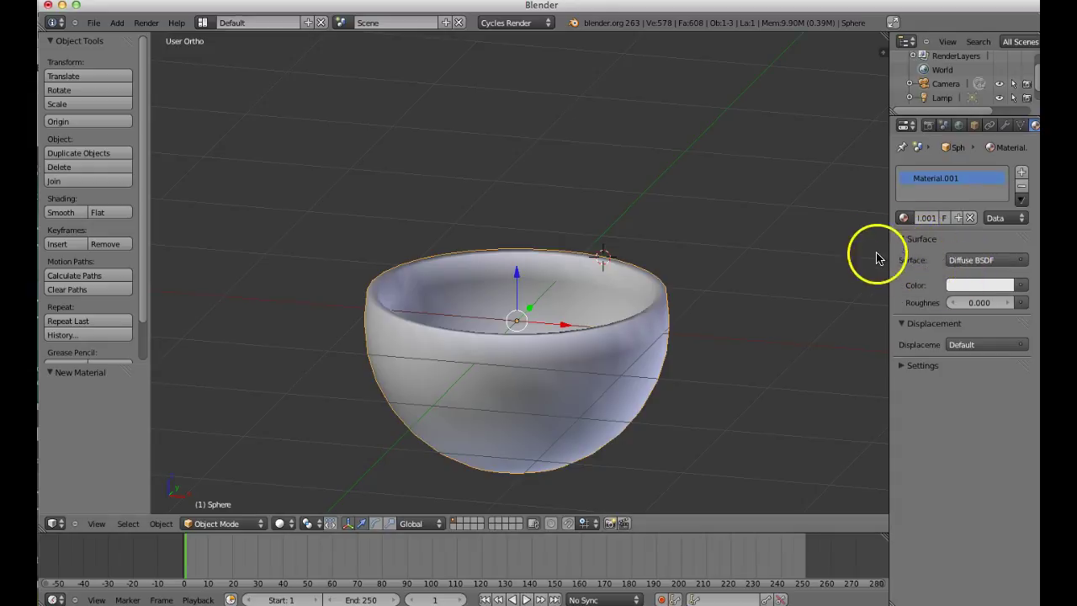
Step: Keep the bowl's surface shader as Diffuse BSDF and set its colour to a medium blue
{"action": "left_click", "coordinate": [957, 259]}
{"action": "left_click", "coordinate": [948, 292]}
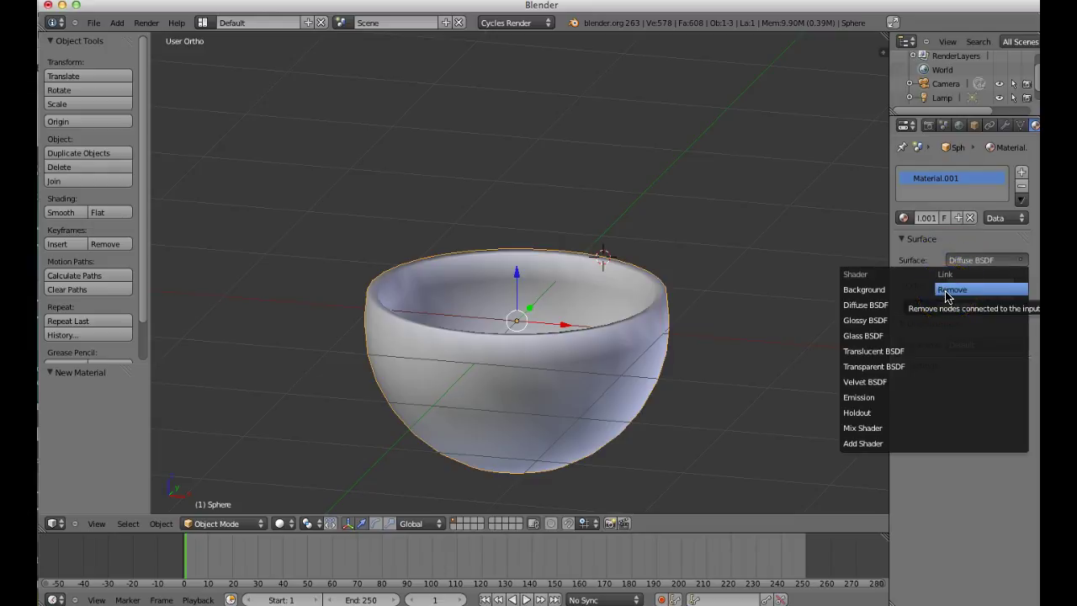
{"action": "left_click", "coordinate": [910, 305]}
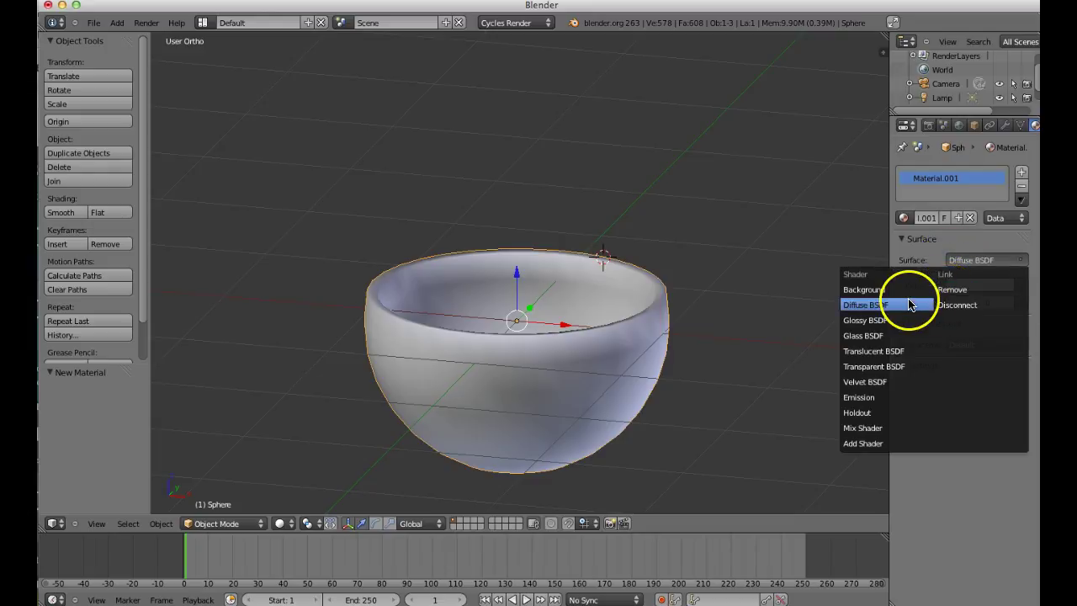
{"action": "left_click", "coordinate": [956, 286]}
{"action": "left_click_drag", "start_coordinate": [951, 168], "coordinate": [983, 112]}
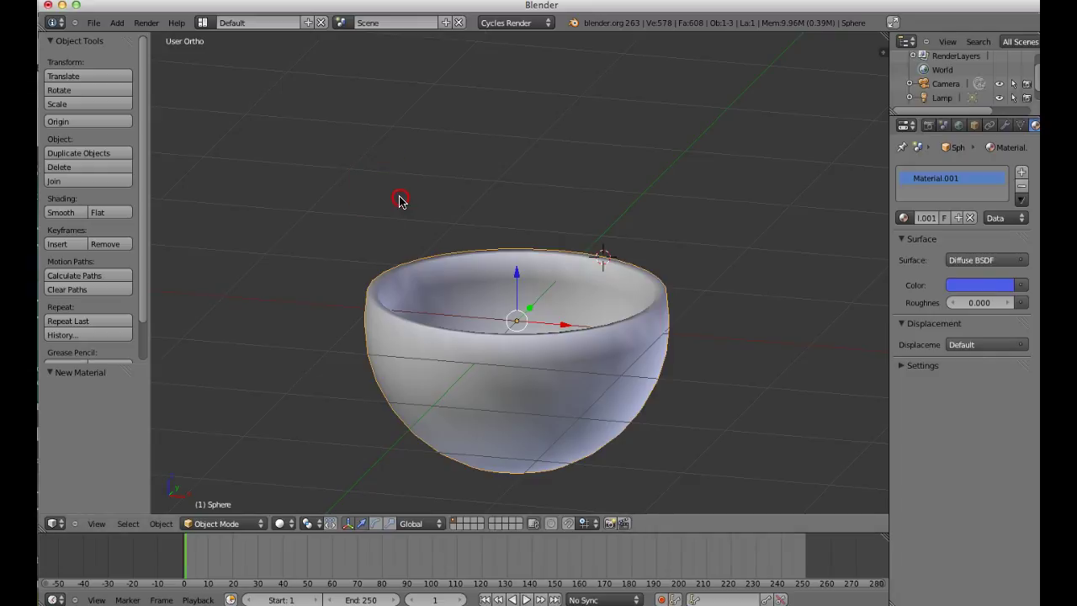
Step: Render an image of the bowl with its diffuse material, check the result and return to the 3D view
{"action": "scroll", "coordinate": [395, 192], "scroll_direction": "up", "scroll_amount": 1}
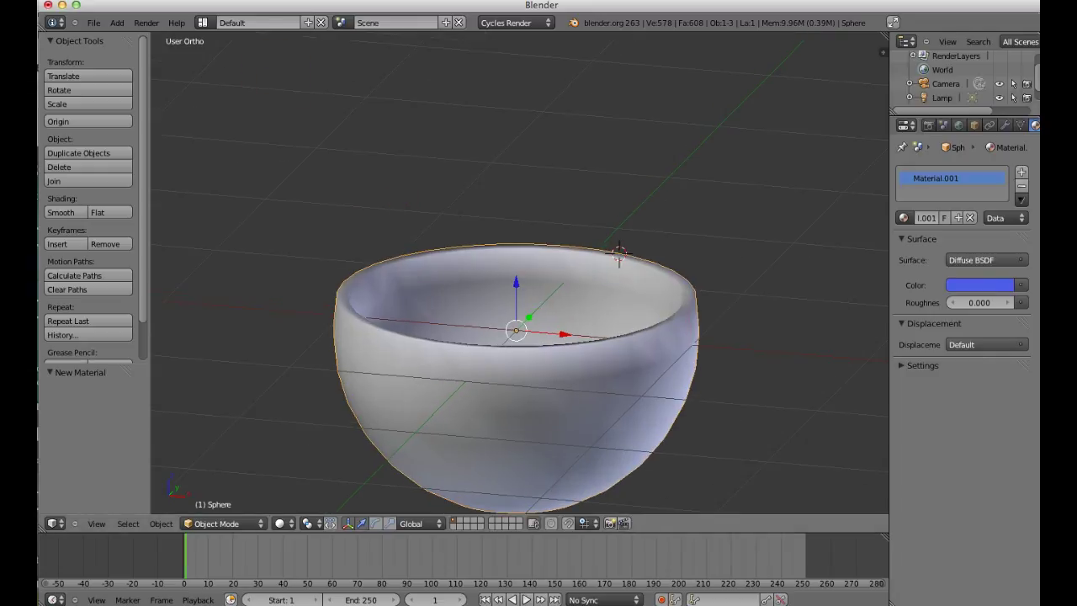
{"action": "left_click", "coordinate": [145, 23]}
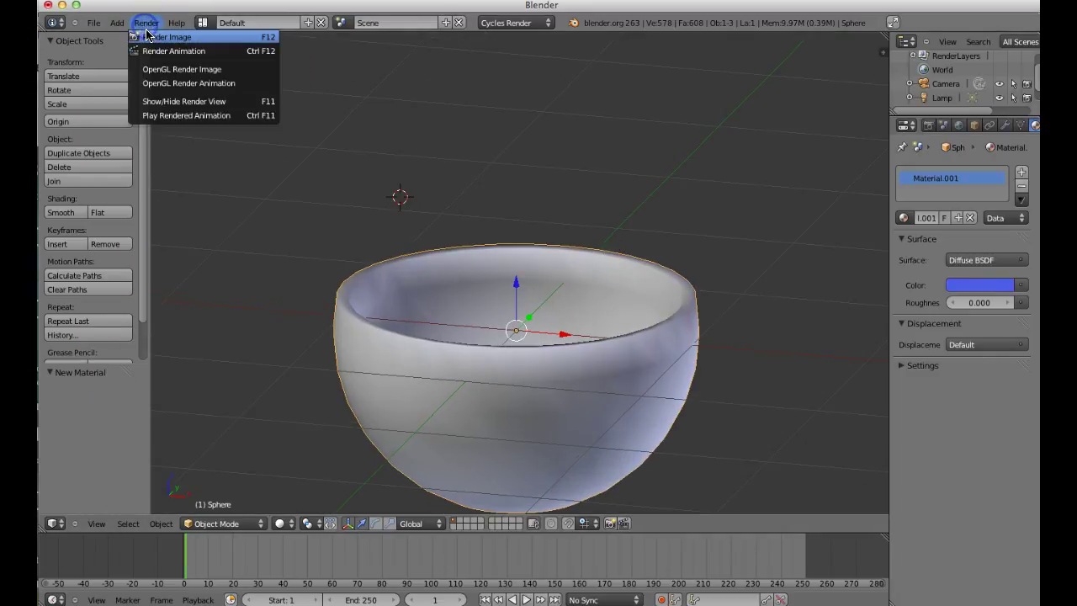
{"action": "left_click", "coordinate": [146, 36]}
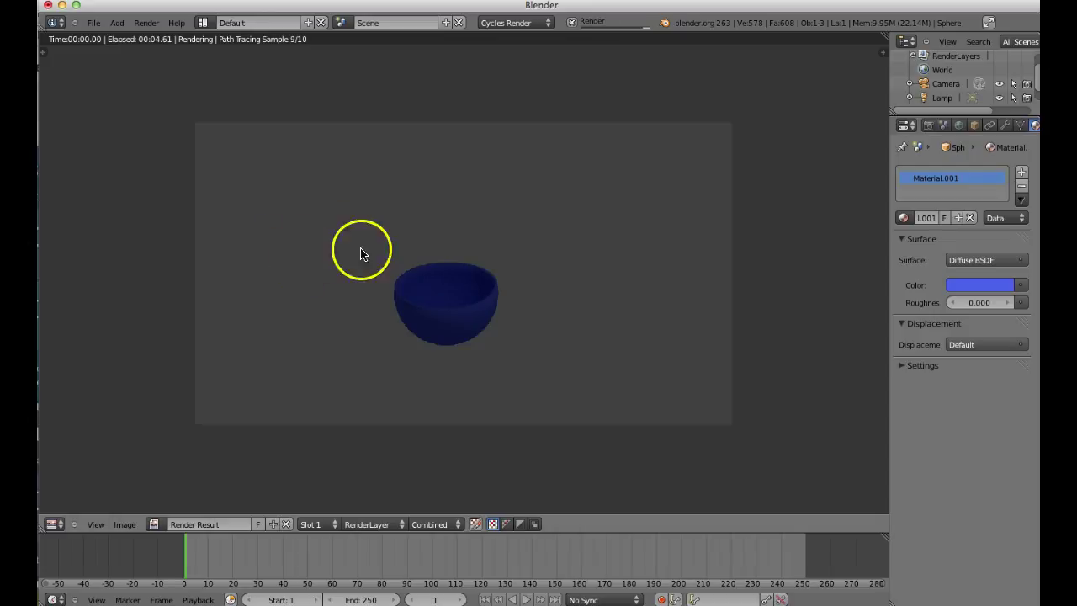
{"action": "key", "text": "Escape"}
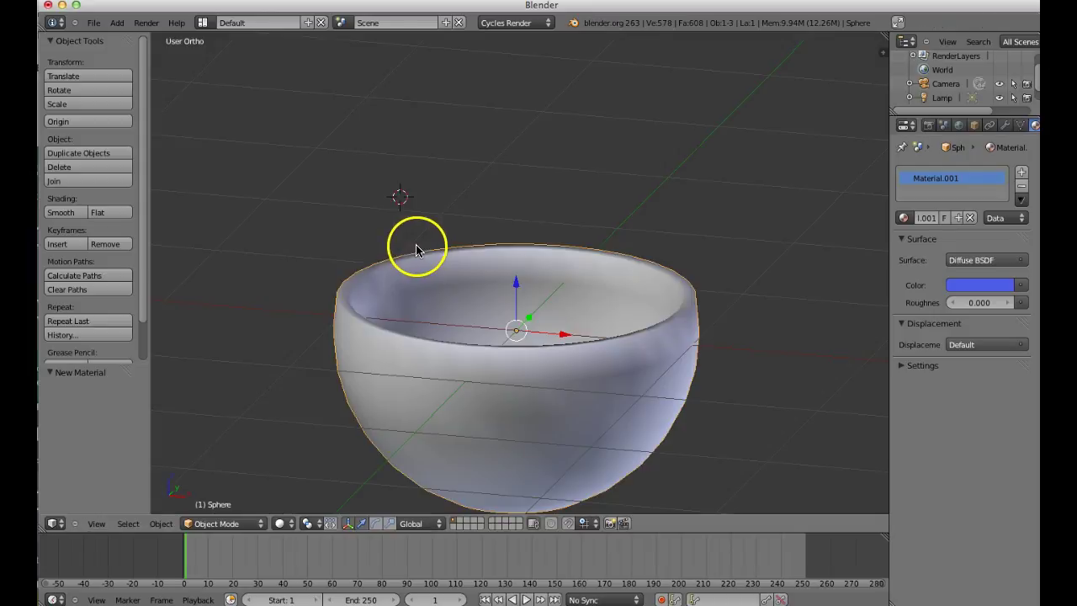
Step: Change the bowl's surface shader to Glass BSDF and give it a very pale lavender colour
{"action": "left_click", "coordinate": [932, 260]}
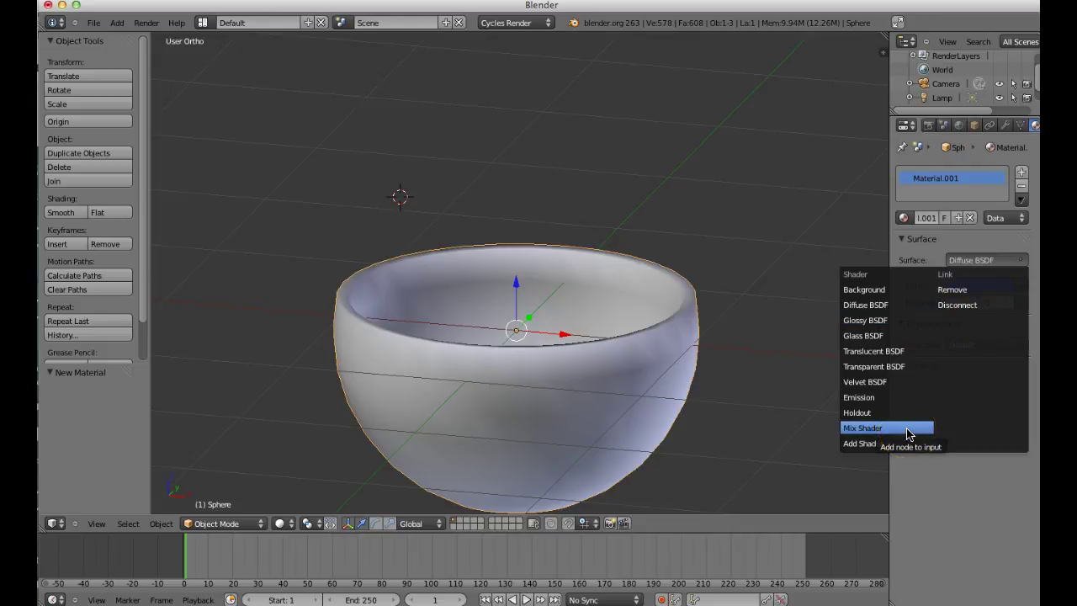
{"action": "left_click", "coordinate": [913, 335]}
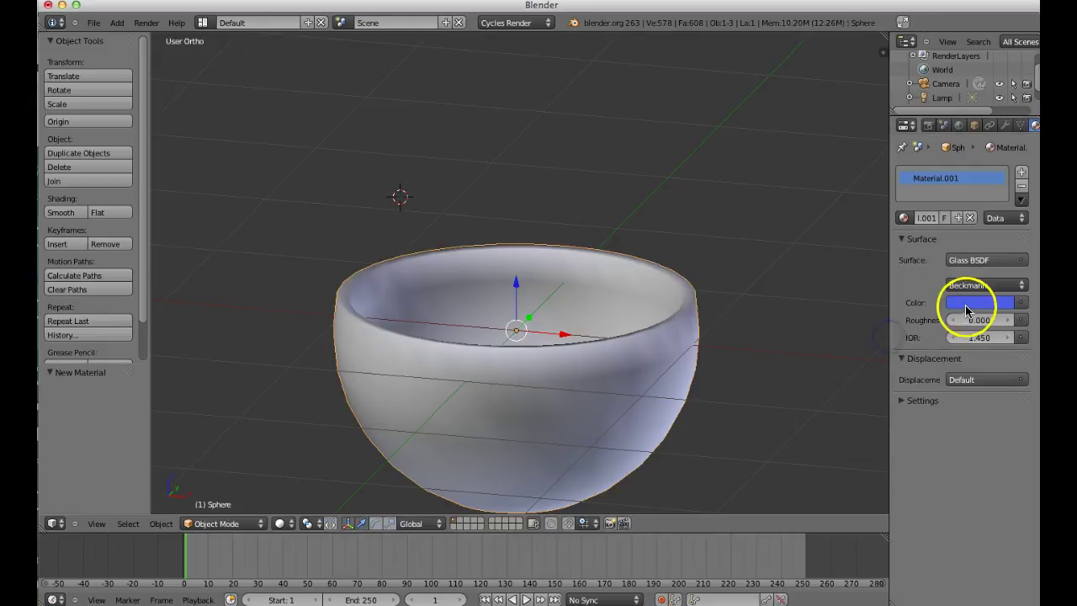
{"action": "left_click", "coordinate": [1001, 300]}
{"action": "left_click_drag", "start_coordinate": [959, 195], "coordinate": [951, 150]}
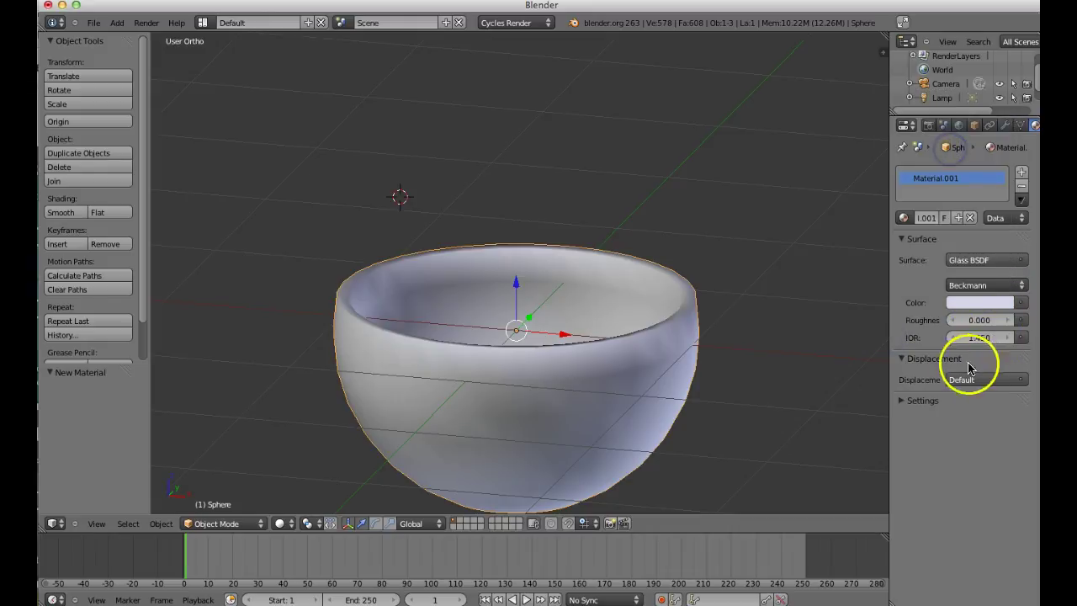
Step: Change the bowl's surface to a Mix Shader and assign Glossy BSDF as its first shader
{"action": "left_click", "coordinate": [963, 260]}
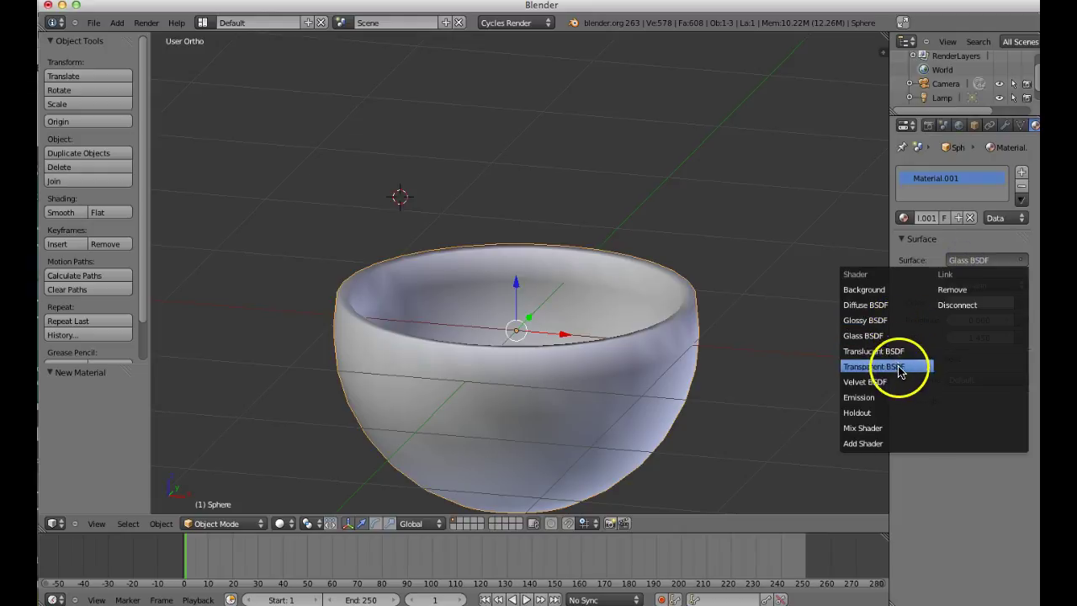
{"action": "left_click", "coordinate": [878, 428]}
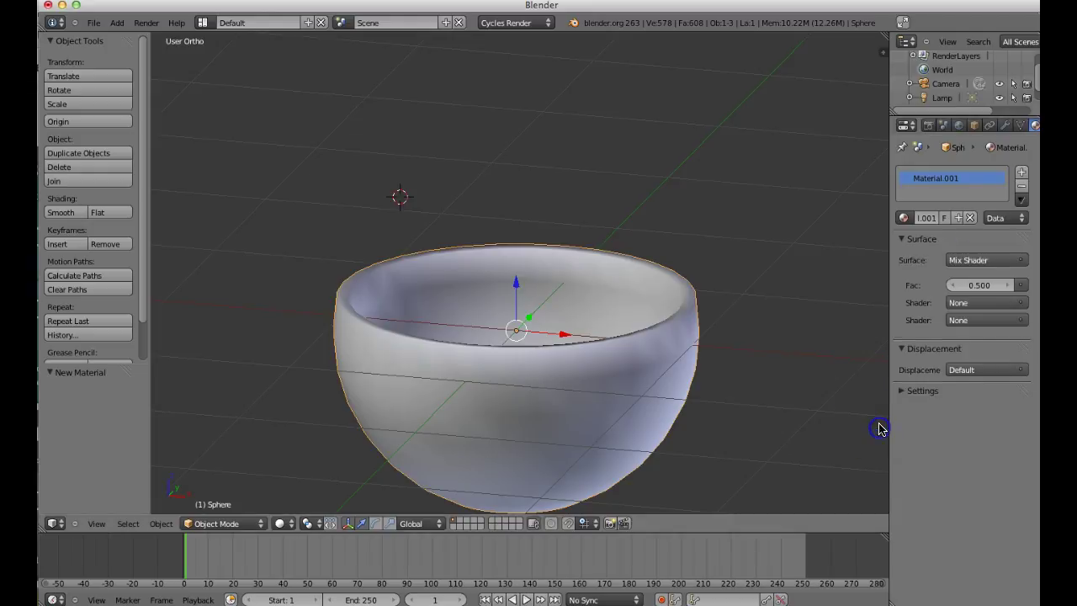
{"action": "left_click", "coordinate": [974, 303]}
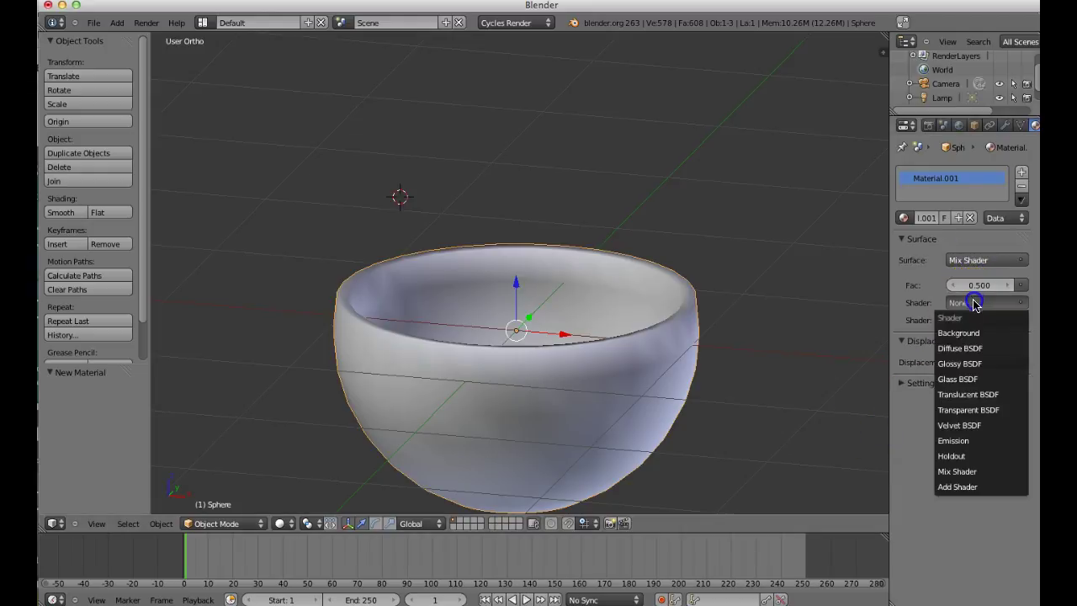
{"action": "left_click", "coordinate": [971, 362]}
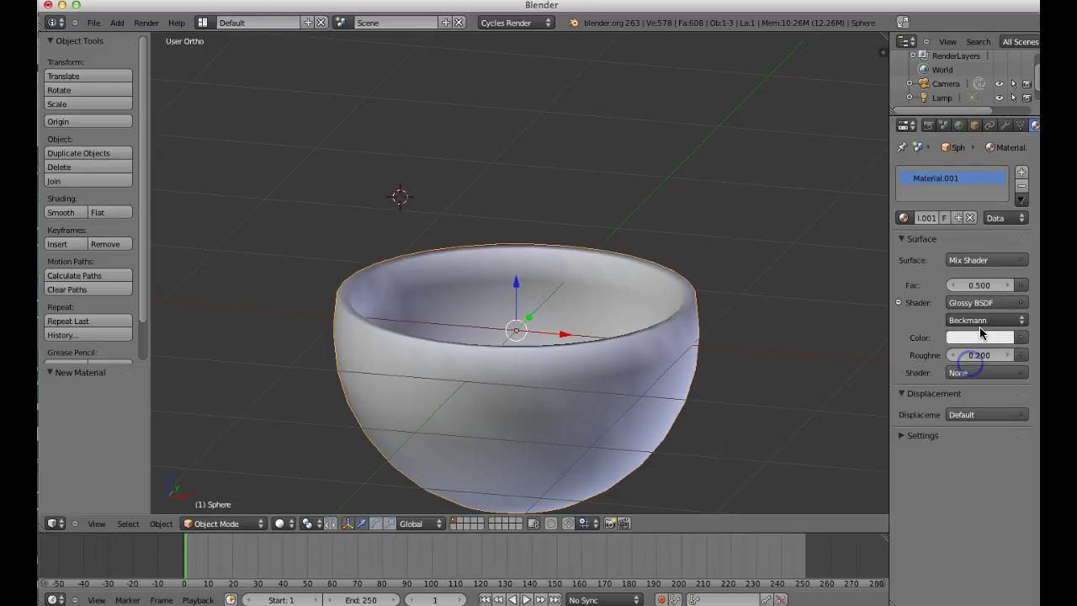
Step: Assign Diffuse BSDF as the Mix Shader's second shader with a near-white colour
{"action": "left_click", "coordinate": [977, 373]}
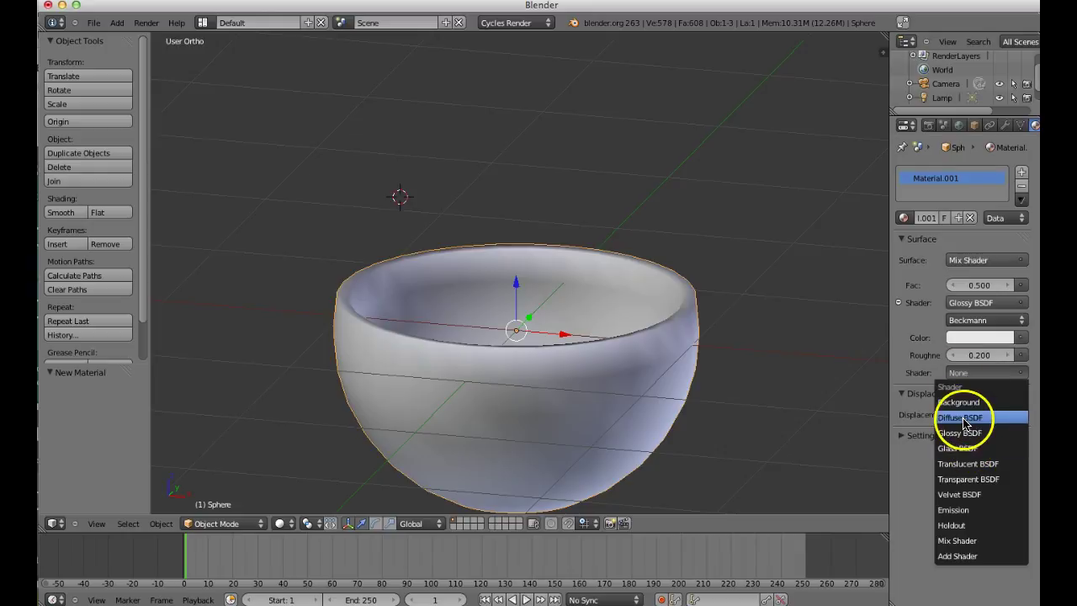
{"action": "left_click", "coordinate": [961, 417]}
{"action": "left_click", "coordinate": [981, 387]}
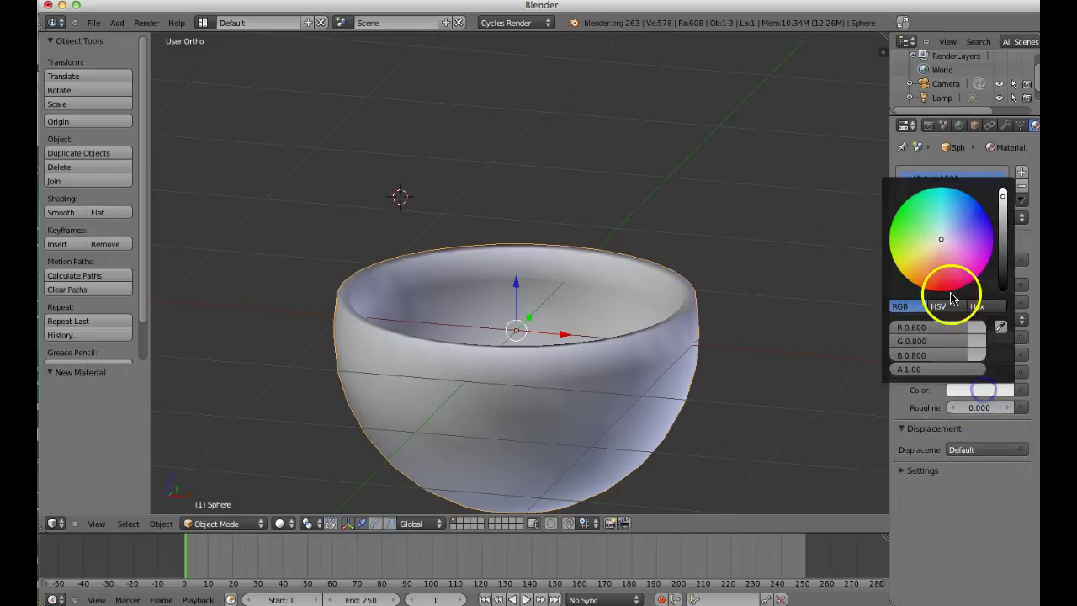
{"action": "left_click", "coordinate": [984, 388]}
{"action": "left_click_drag", "start_coordinate": [1002, 266], "coordinate": [1003, 198]}
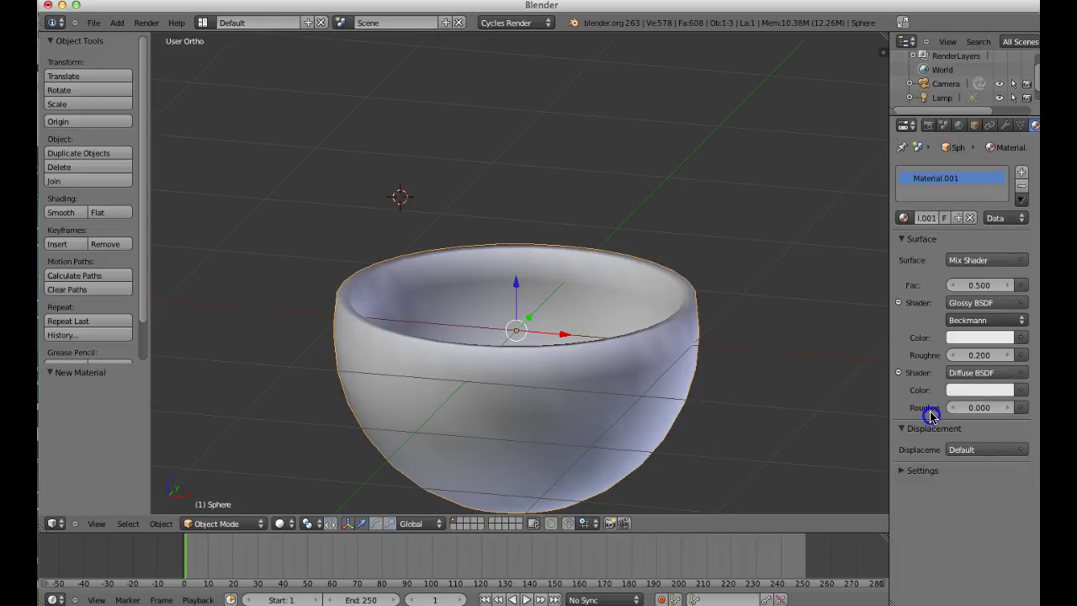
Step: Render an image of the bowl with the mixed glossy and diffuse material, then return to the 3D view
{"action": "left_click", "coordinate": [148, 23]}
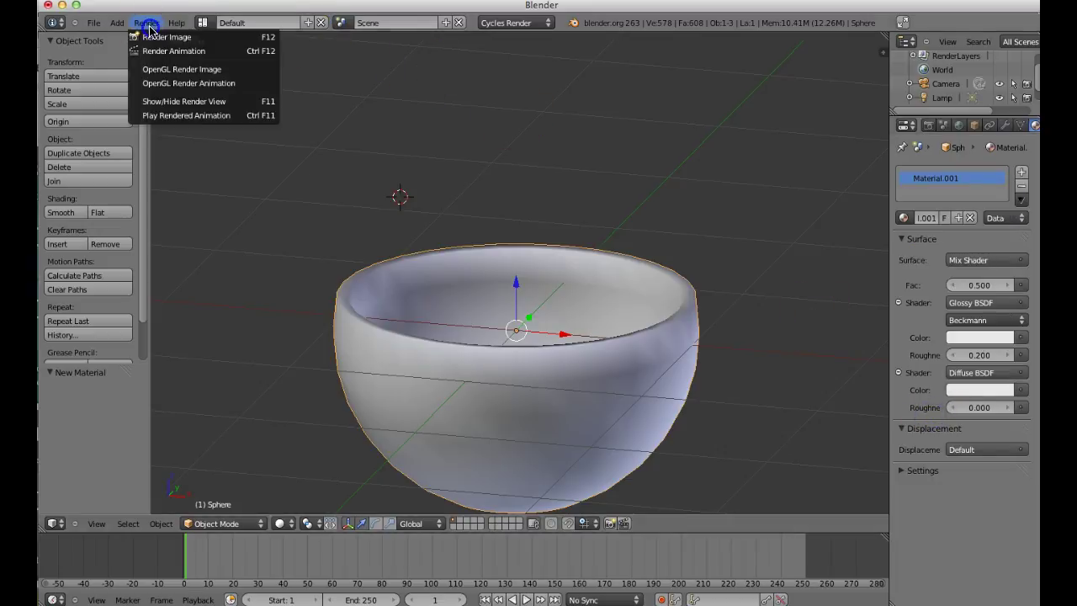
{"action": "left_click", "coordinate": [152, 35]}
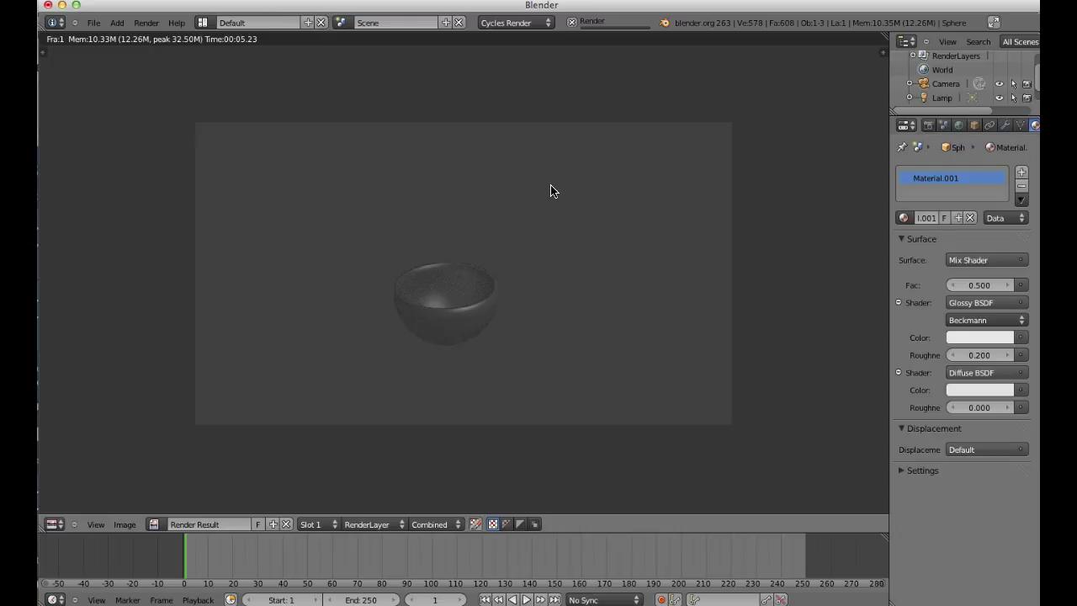
{"action": "key", "text": "Escape"}
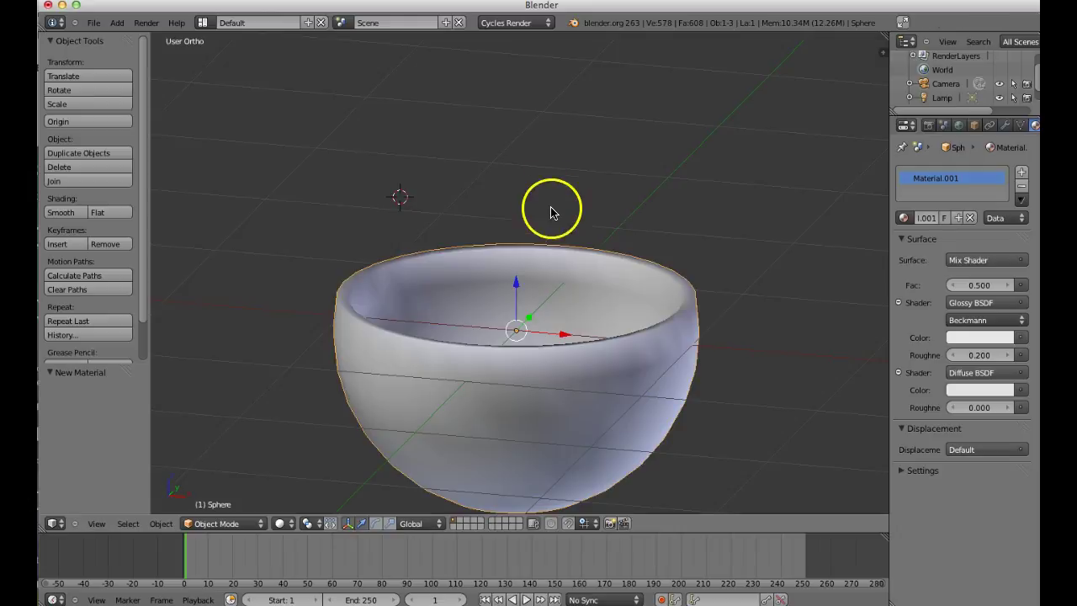
Step: Add a plane mesh to the scene and scale it by 10 as a ground surface
{"action": "right_click", "coordinate": [694, 341]}
{"action": "scroll", "coordinate": [694, 337], "scroll_direction": "down", "scroll_amount": 8}
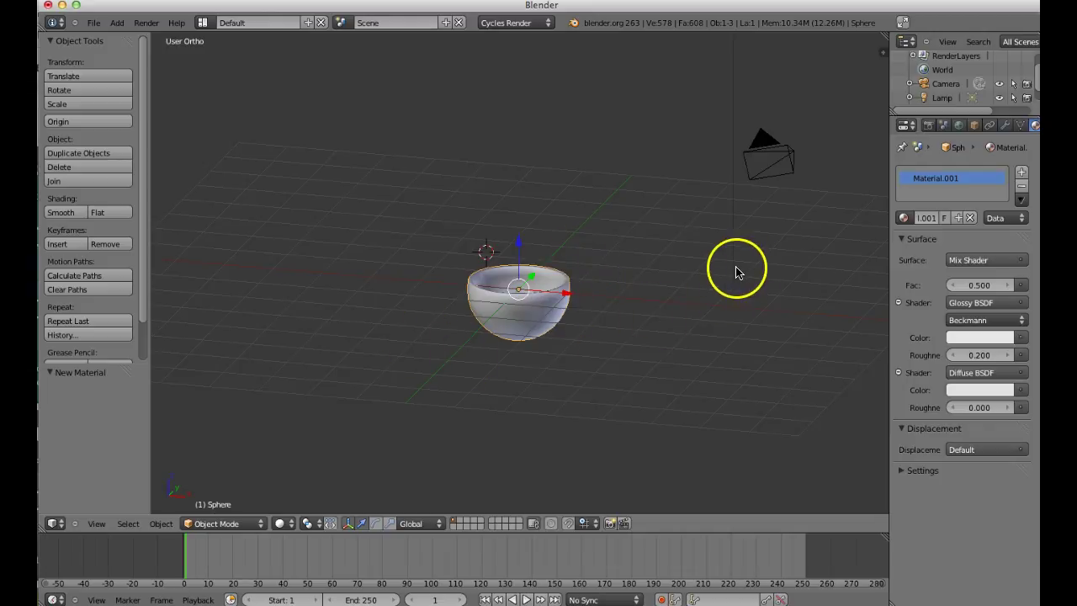
{"action": "left_click", "coordinate": [117, 22]}
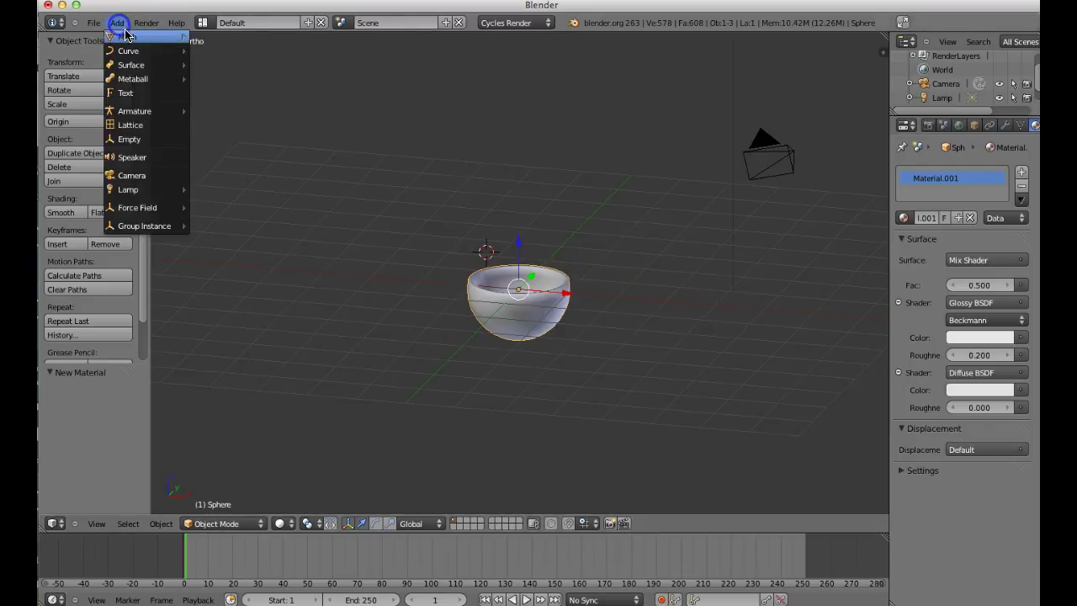
{"action": "mouse_move", "coordinate": [157, 37]}
{"action": "left_click", "coordinate": [208, 37]}
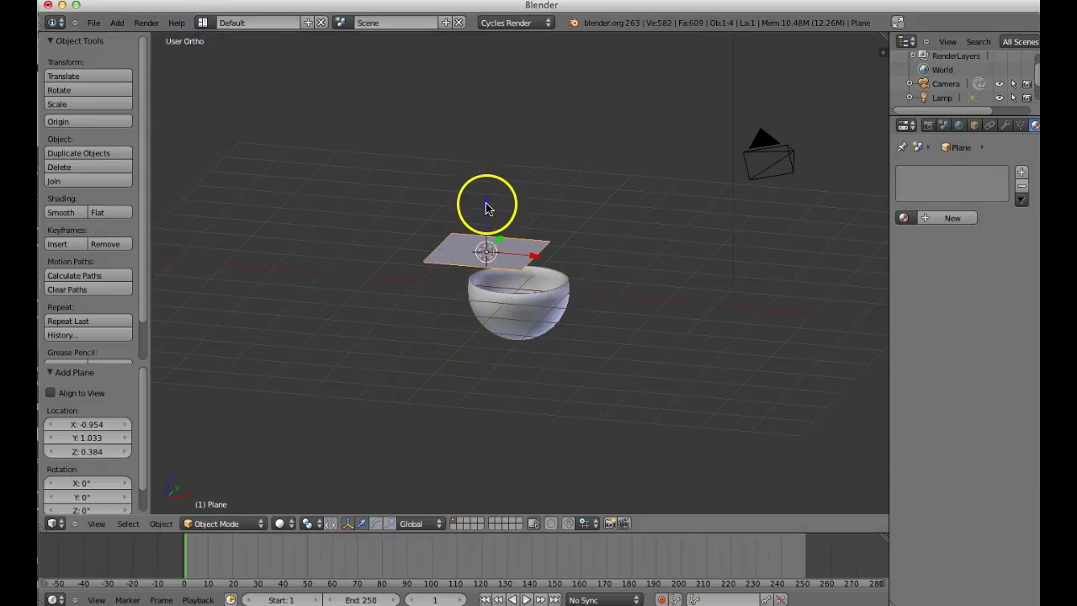
{"action": "key", "text": "s"}
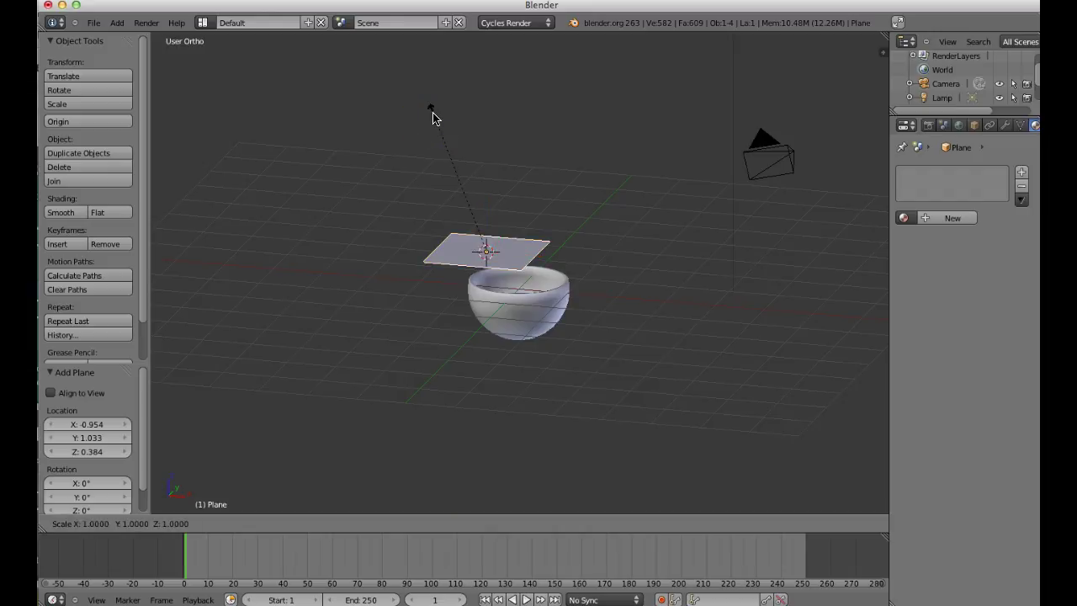
{"action": "type", "text": "10"}
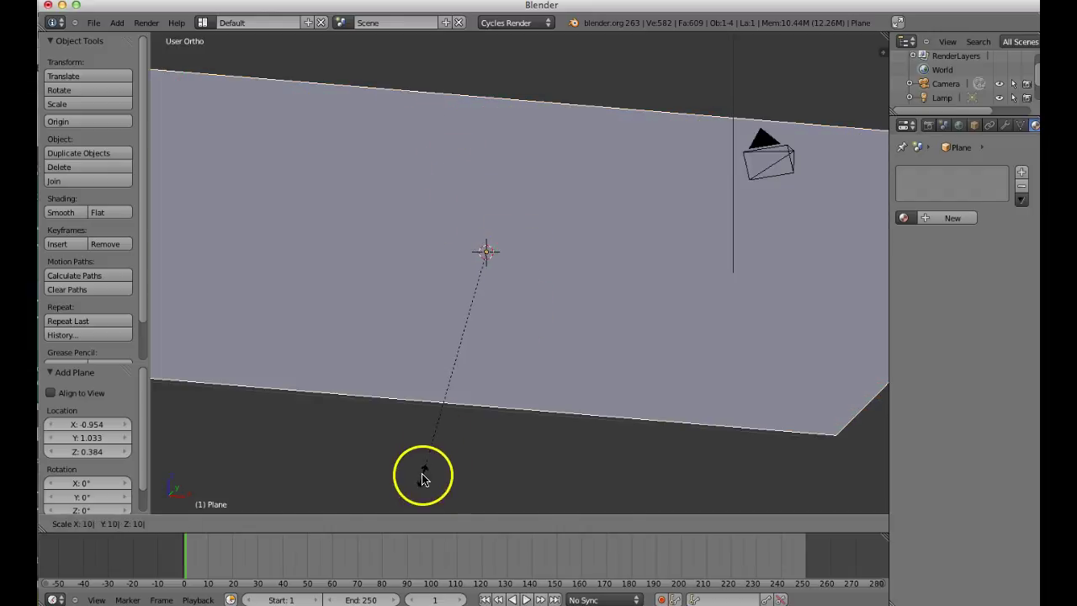
{"action": "key", "text": "Return"}
Step: Lower the plane along Z by about 1.31 to the bowl's base, then shift it about 0.84 in X and 0.20 in Y
{"action": "left_click_drag", "start_coordinate": [488, 202], "coordinate": [476, 268]}
{"action": "middle_click_drag", "start_coordinate": [351, 473], "coordinate": [360, 444]}
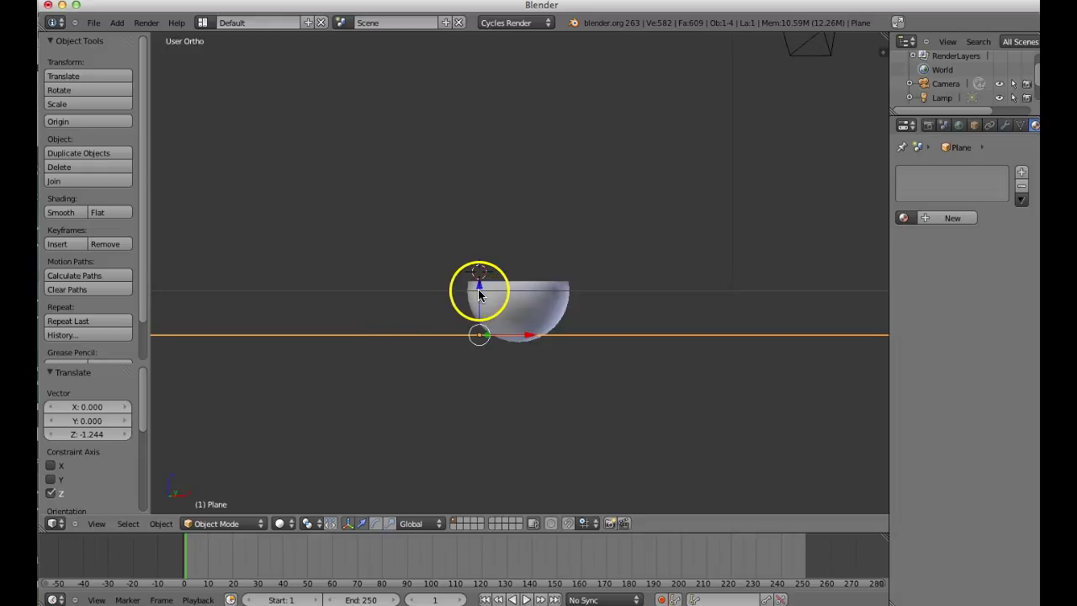
{"action": "left_click_drag", "start_coordinate": [478, 288], "coordinate": [477, 288]}
{"action": "middle_click_drag", "start_coordinate": [516, 357], "coordinate": [515, 446]}
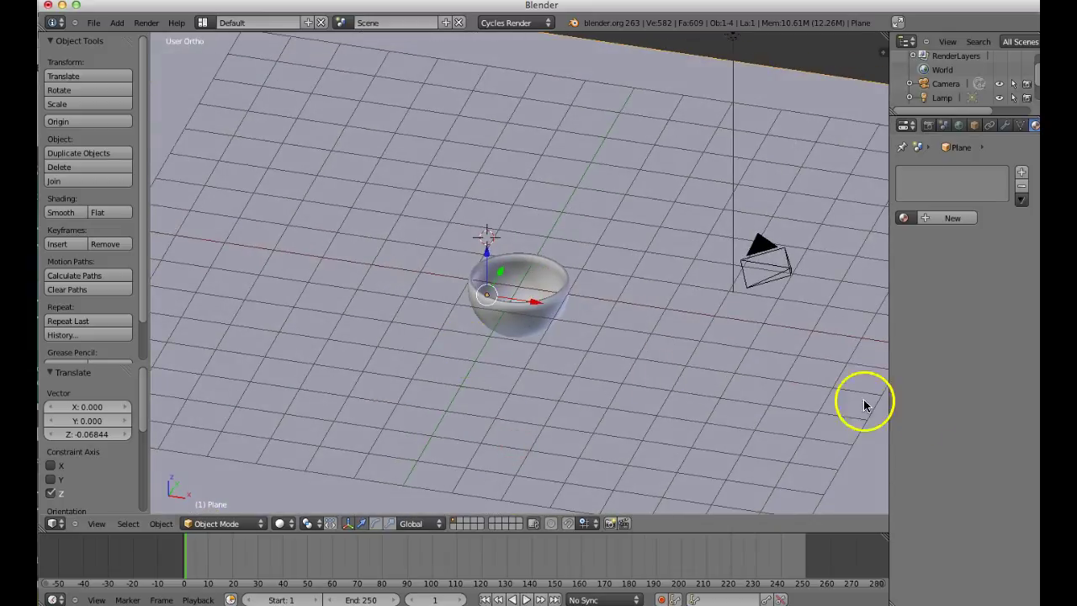
{"action": "left_click", "coordinate": [509, 461]}
{"action": "right_click_drag", "start_coordinate": [356, 433], "coordinate": [406, 435]}
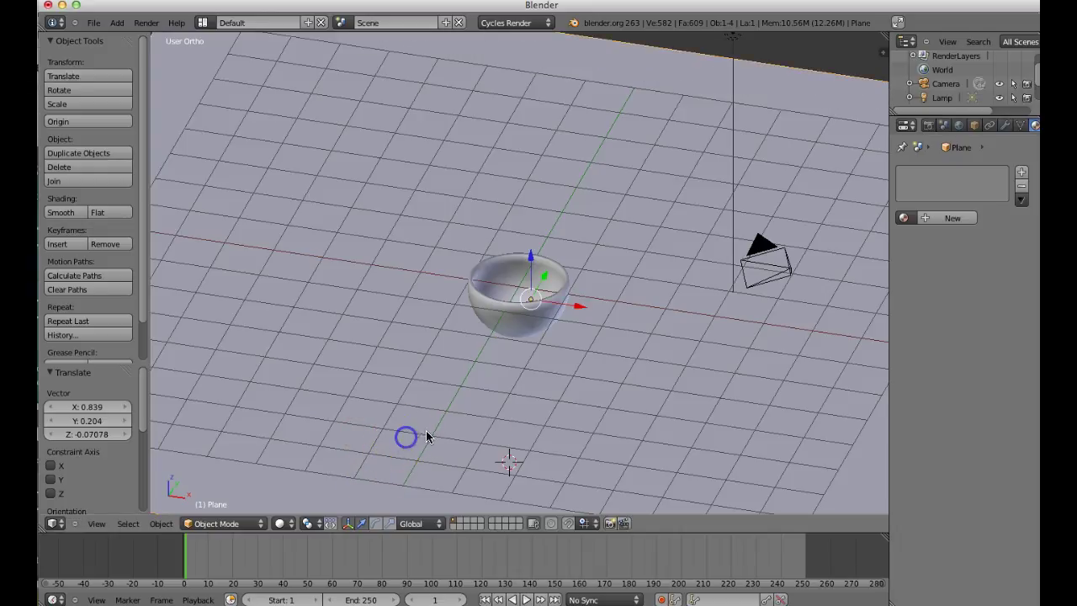
Step: Create a new Diffuse BSDF material for the plane and set its colour to light green
{"action": "left_click", "coordinate": [953, 218]}
{"action": "left_click", "coordinate": [983, 289]}
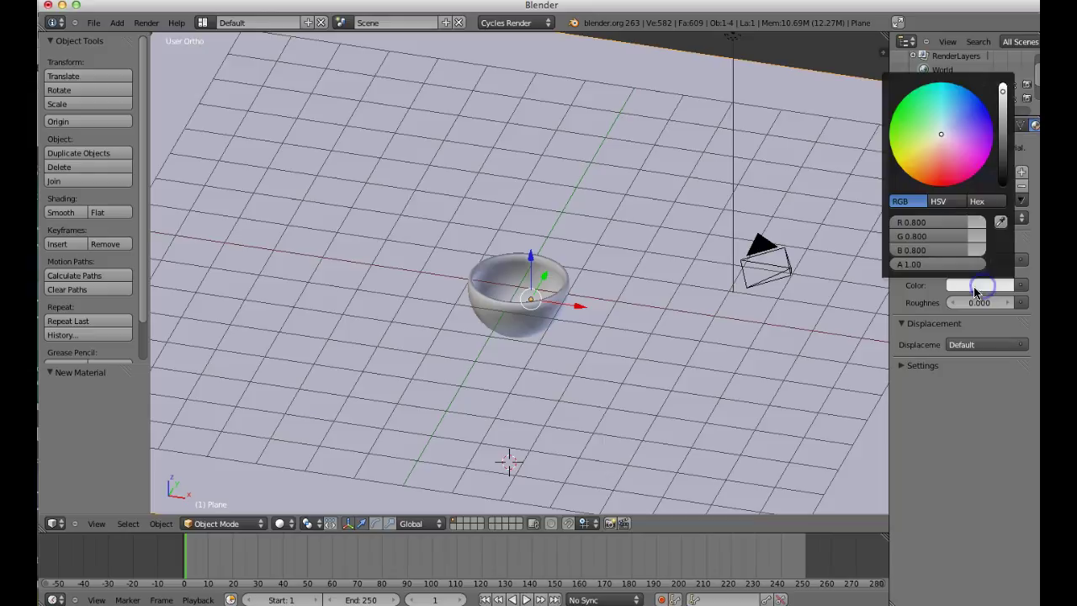
{"action": "mouse_move", "coordinate": [978, 89]}
{"action": "left_mouse_down"}
{"action": "mouse_move", "coordinate": [987, 102]}
{"action": "mouse_move", "coordinate": [939, 116]}
{"action": "mouse_move", "coordinate": [937, 192]}
{"action": "mouse_move", "coordinate": [894, 188]}
{"action": "mouse_move", "coordinate": [930, 159]}
{"action": "mouse_move", "coordinate": [944, 89]}
{"action": "mouse_move", "coordinate": [875, 227]}
{"action": "mouse_move", "coordinate": [892, 117]}
{"action": "mouse_move", "coordinate": [912, 124]}
{"action": "mouse_move", "coordinate": [904, 117]}
{"action": "left_mouse_up"}
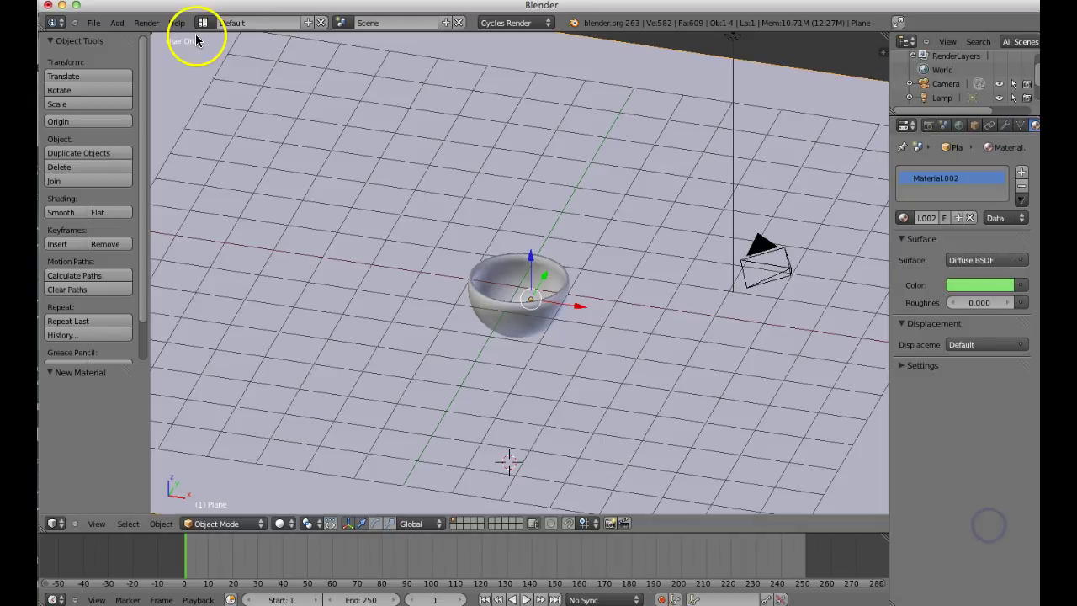
Step: Render an image of the bowl standing on the green ground plane
{"action": "left_click", "coordinate": [147, 23]}
{"action": "left_click", "coordinate": [162, 38]}
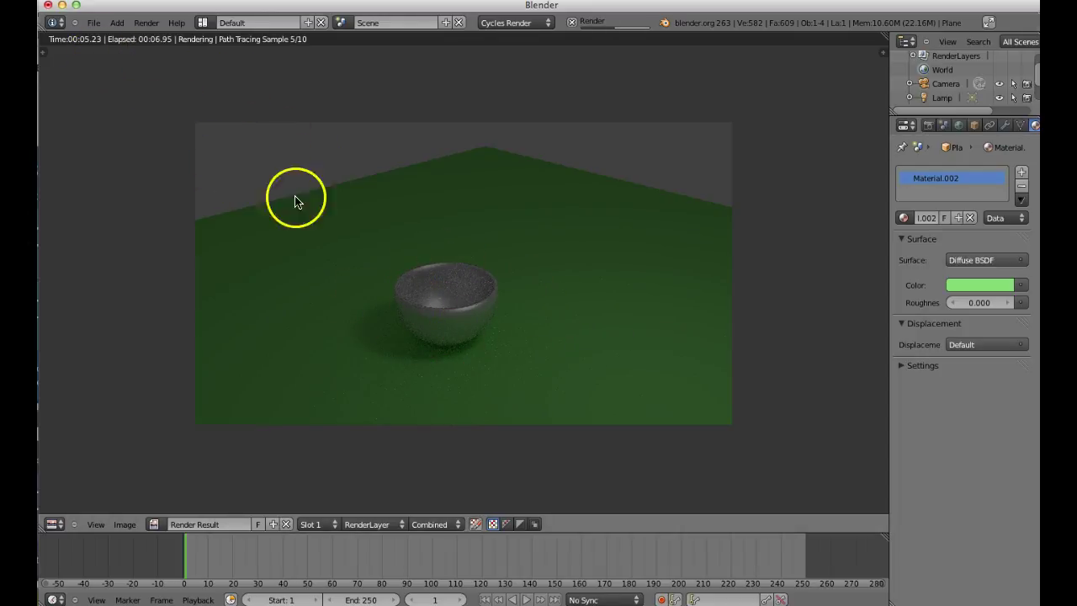
Step: Close the render, select the lamp above the ground plane and lower it by about 2.63 along Z
{"action": "key", "text": "Escape"}
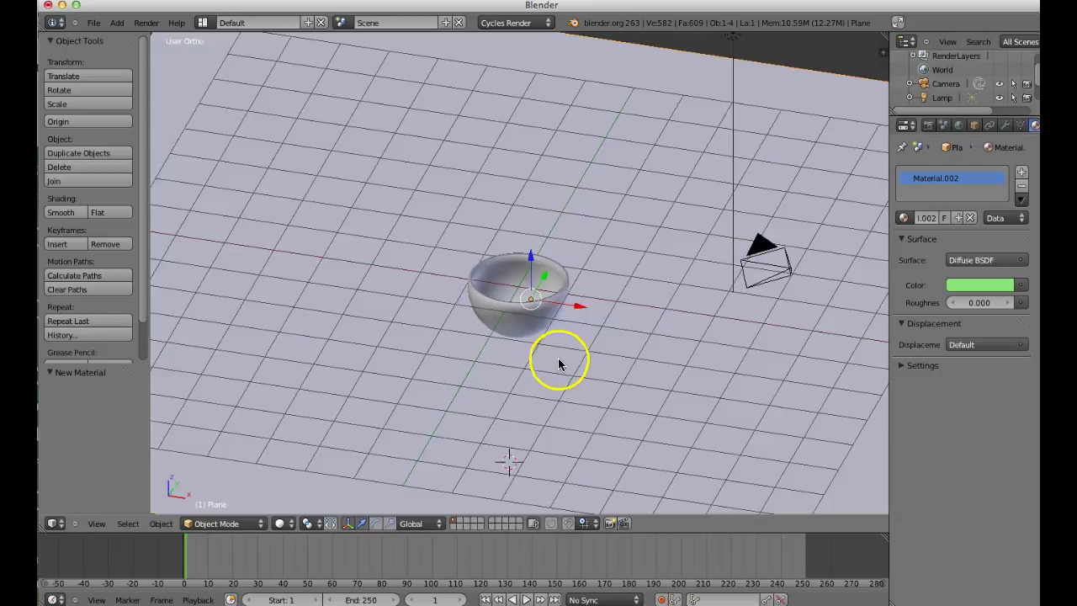
{"action": "mouse_move", "coordinate": [732, 216]}
{"action": "middle_mouse_down"}
{"action": "mouse_move", "coordinate": [716, 269]}
{"action": "mouse_move", "coordinate": [728, 211]}
{"action": "middle_mouse_up"}
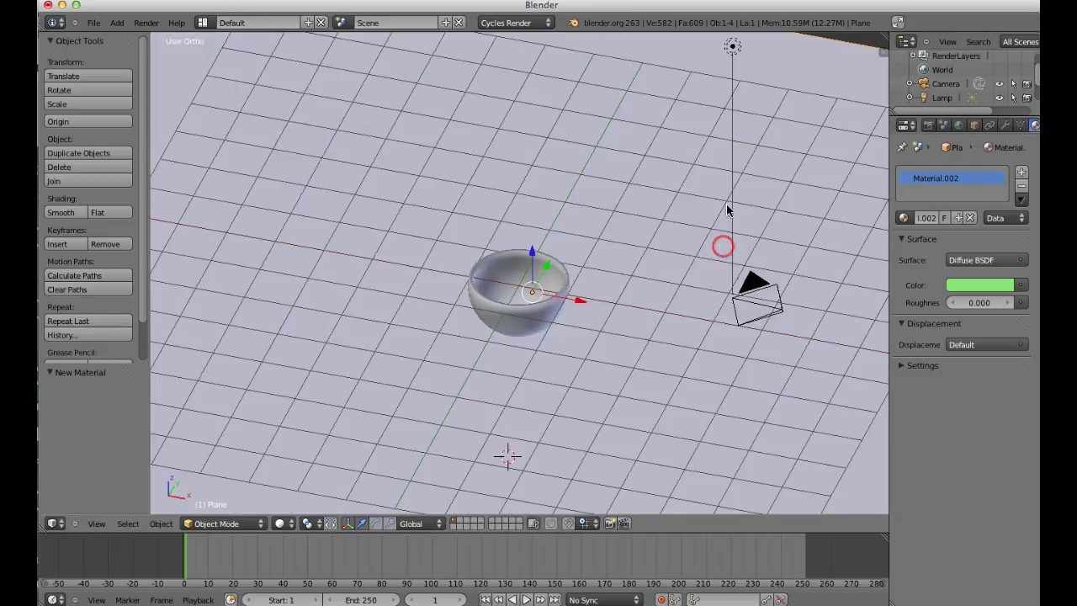
{"action": "right_click", "coordinate": [732, 48]}
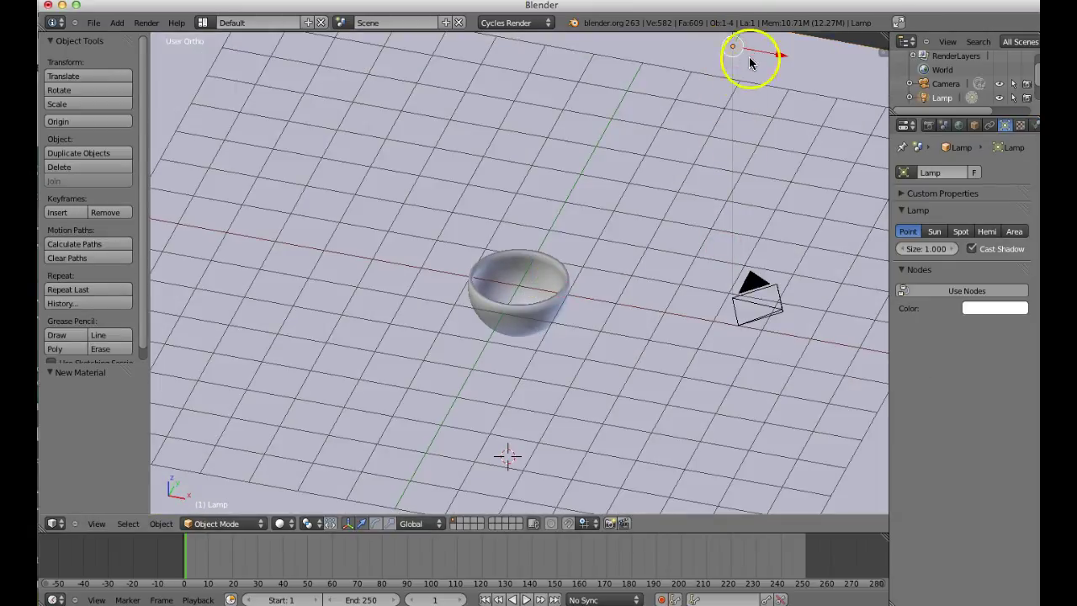
{"action": "middle_click_drag", "start_coordinate": [726, 115], "coordinate": [750, 166]}
{"action": "left_click_drag", "start_coordinate": [696, 94], "coordinate": [697, 100]}
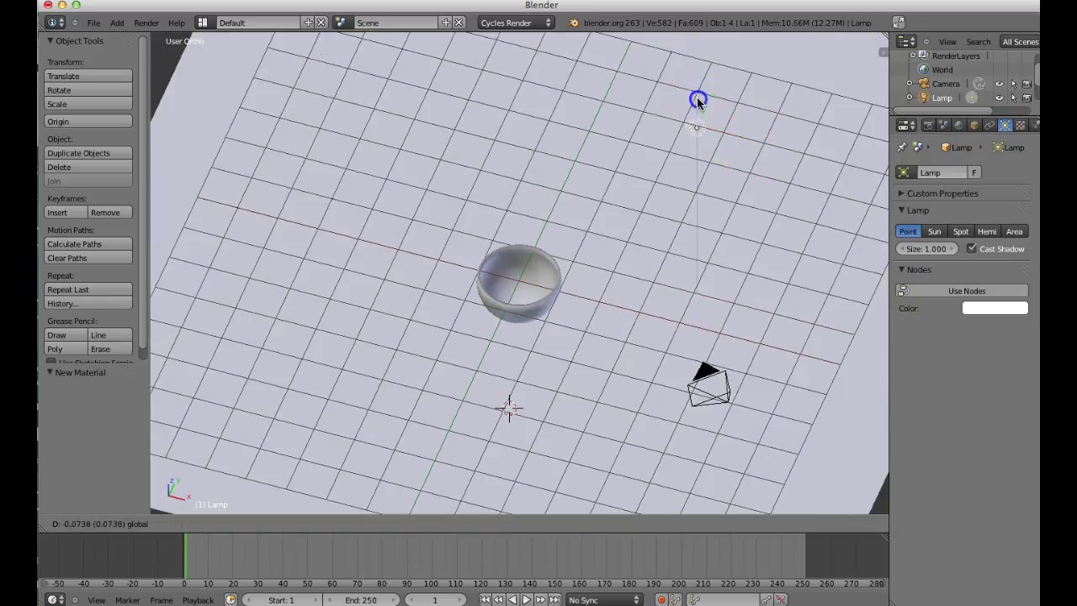
{"action": "left_click_drag", "start_coordinate": [685, 160], "coordinate": [686, 170]}
Step: Shift the lamp about 5.85 in negative X, adjust it slightly in Y over the bowl, and lower it by about 0.87 along Z
{"action": "middle_click_drag", "start_coordinate": [732, 228], "coordinate": [750, 152]}
{"action": "left_click_drag", "start_coordinate": [750, 149], "coordinate": [682, 157]}
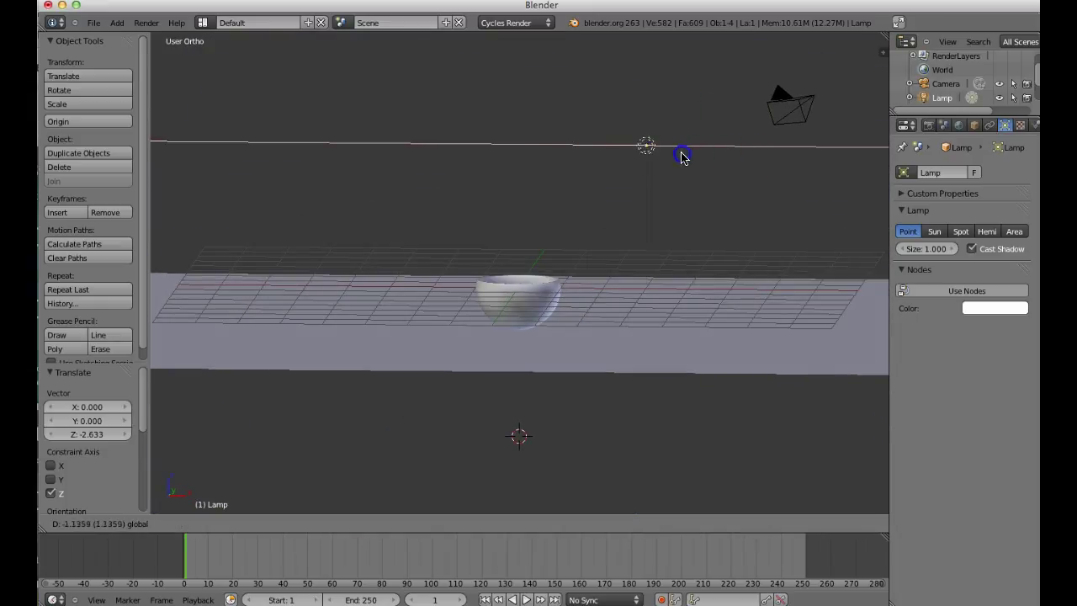
{"action": "left_click_drag", "start_coordinate": [502, 165], "coordinate": [496, 164]}
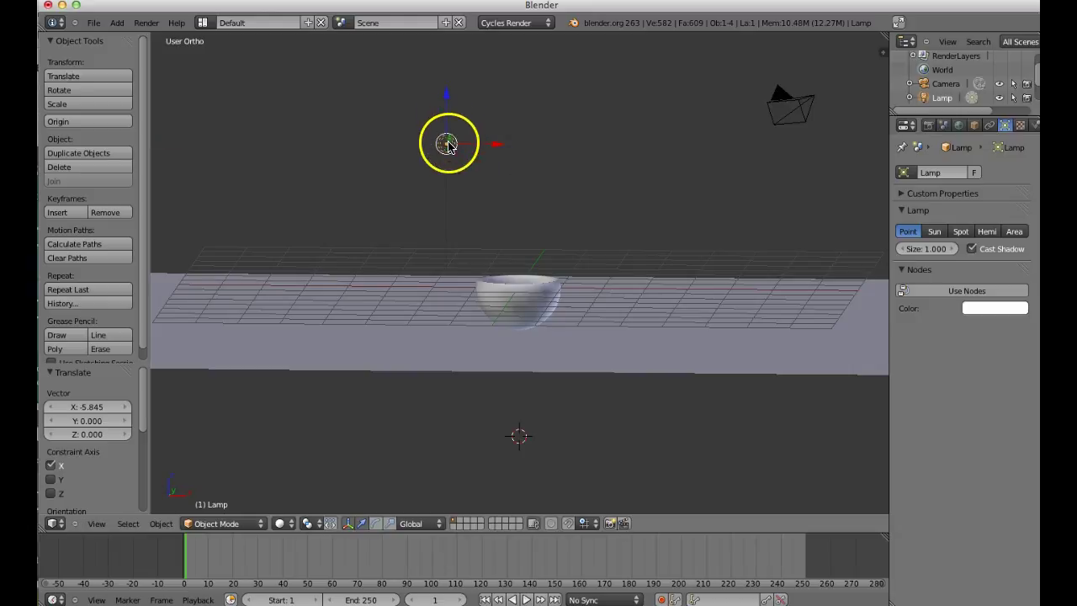
{"action": "middle_click_drag", "start_coordinate": [470, 160], "coordinate": [400, 220]}
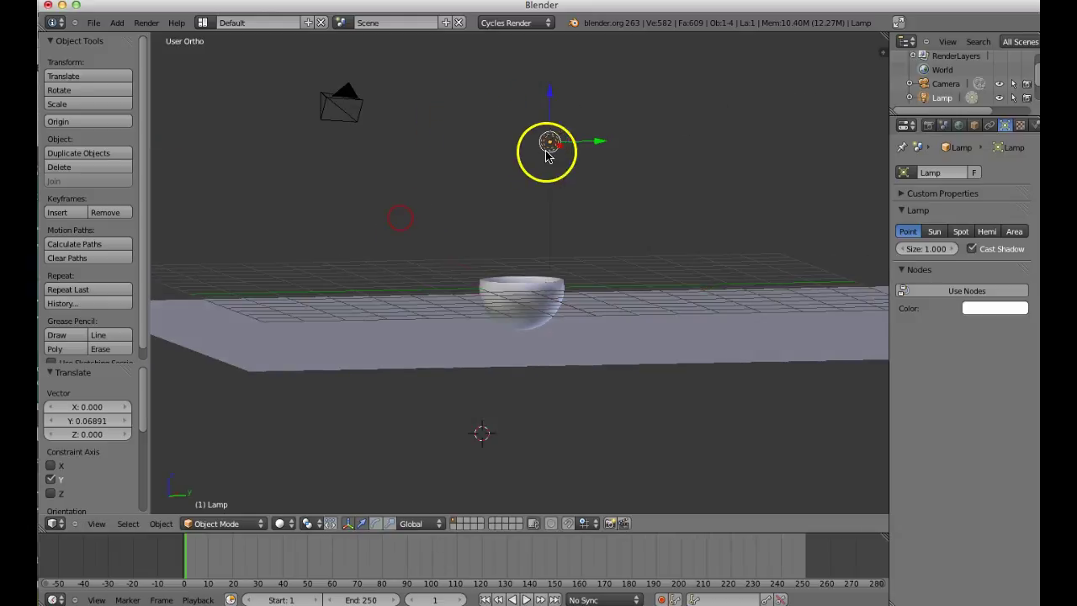
{"action": "left_click_drag", "start_coordinate": [597, 142], "coordinate": [584, 143]}
{"action": "left_click_drag", "start_coordinate": [539, 99], "coordinate": [539, 136]}
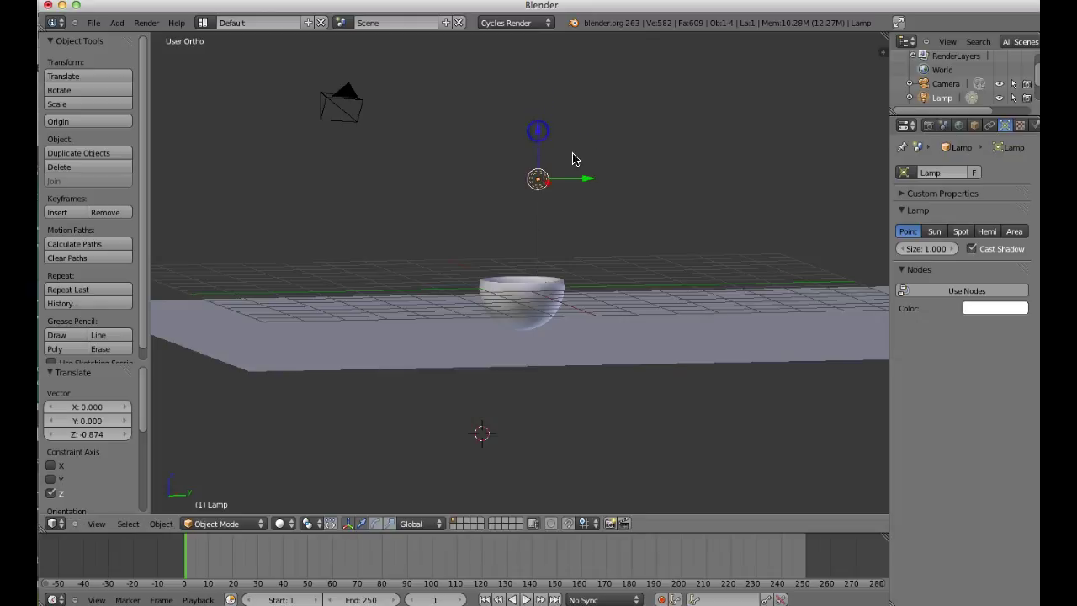
Step: Render an image of the bowl lit by the repositioned lamp, then close the render view
{"action": "left_click", "coordinate": [147, 24]}
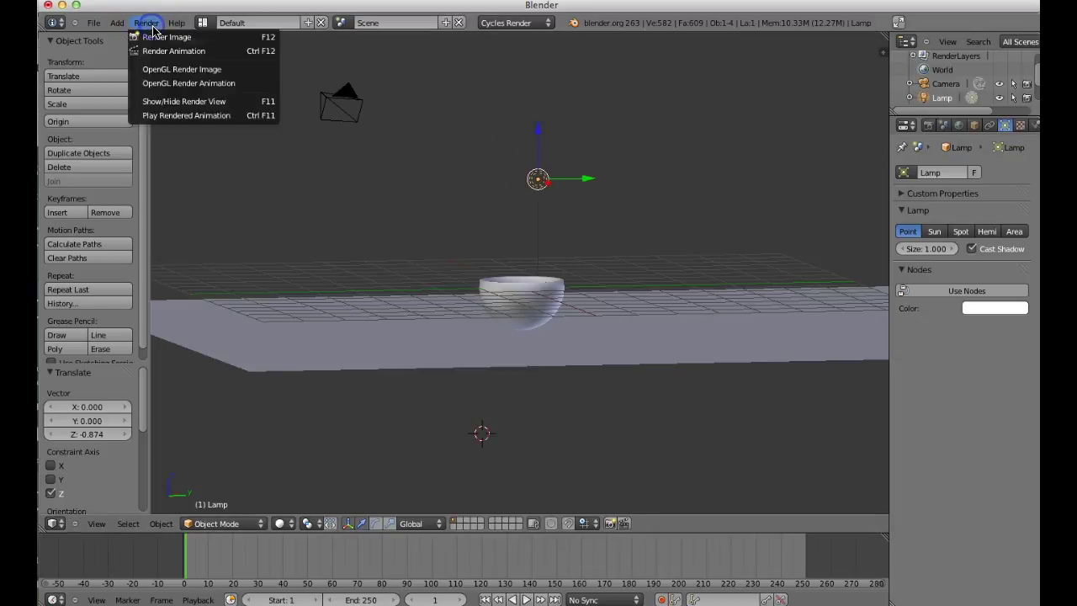
{"action": "left_click", "coordinate": [164, 36]}
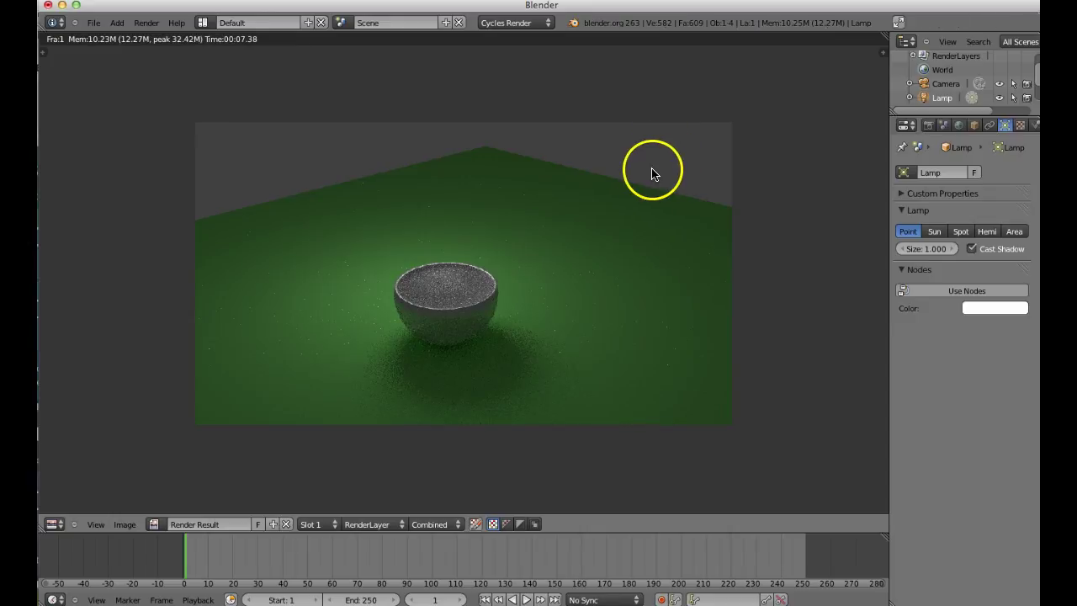
{"action": "key", "text": "Escape"}
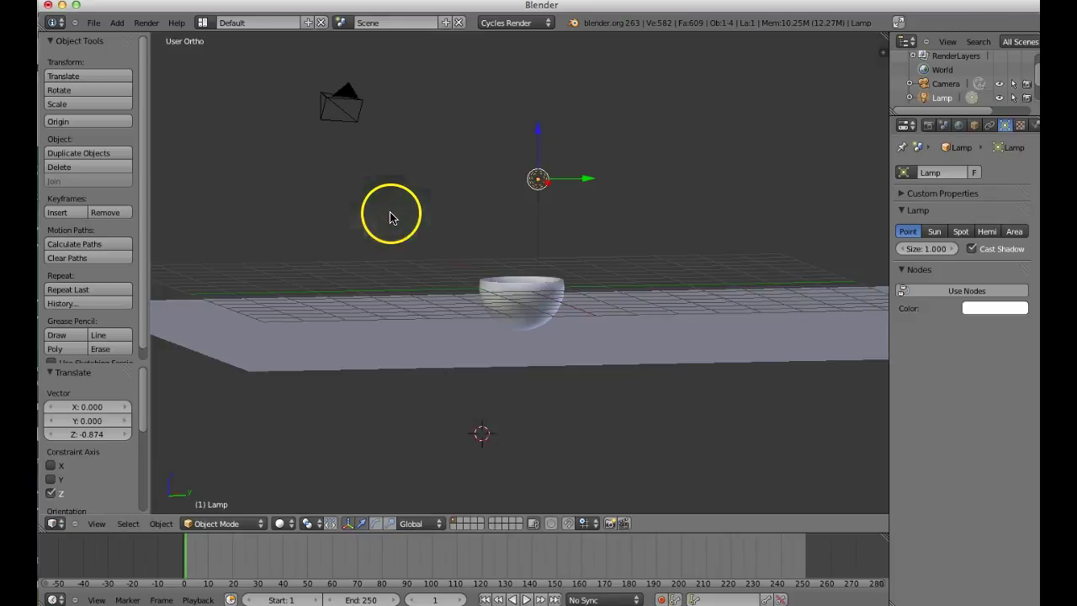
Step: Add a UV sphere mesh at the 3D cursor, above the ground plane beside the bowl
{"action": "middle_click_drag", "start_coordinate": [470, 228], "coordinate": [620, 334]}
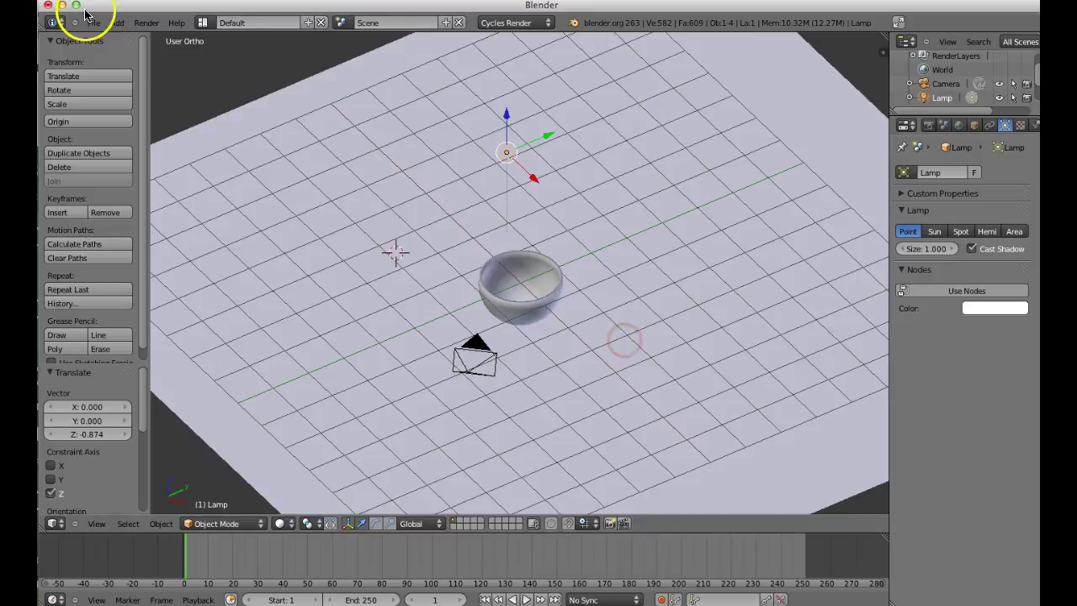
{"action": "left_click", "coordinate": [116, 23]}
{"action": "mouse_move", "coordinate": [126, 37]}
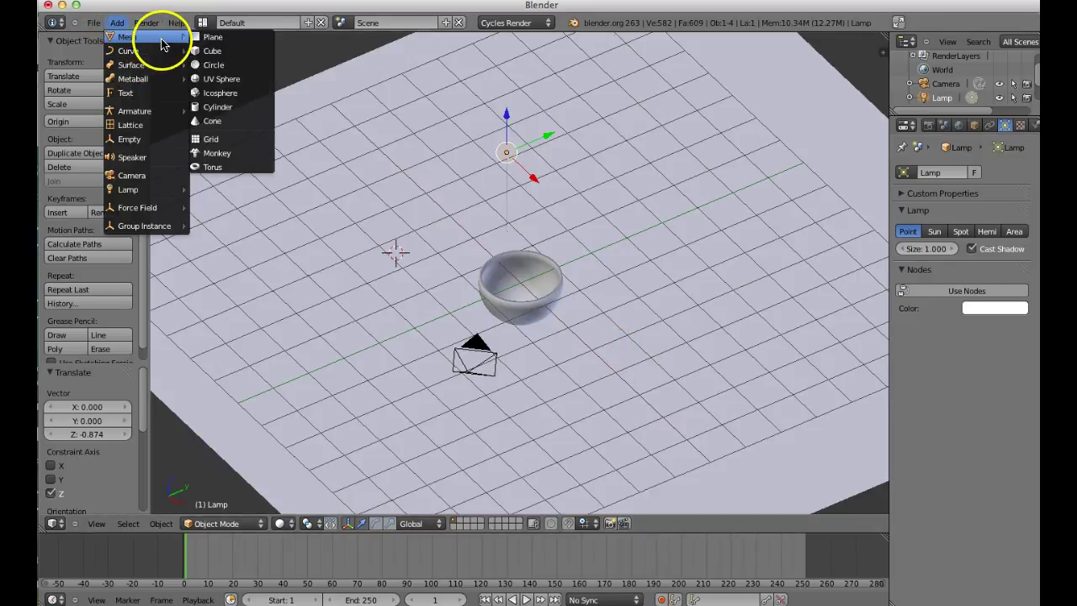
{"action": "left_click", "coordinate": [220, 78]}
{"action": "middle_click_drag", "start_coordinate": [432, 176], "coordinate": [384, 143]}
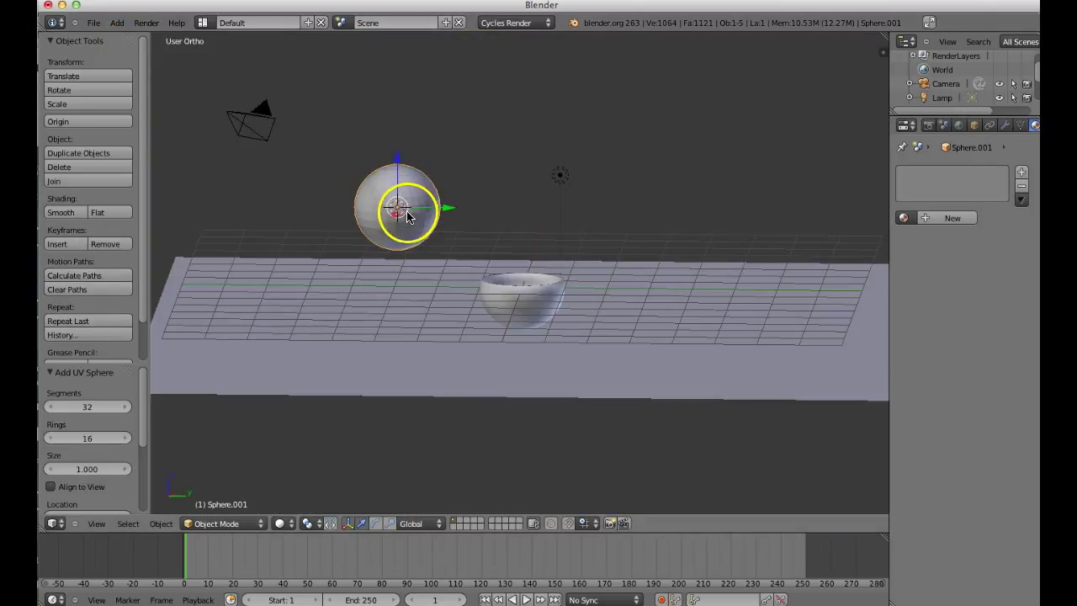
Step: Create a new material for the sphere with an Emission surface and a strength of 2.000
{"action": "middle_click_drag", "start_coordinate": [392, 211], "coordinate": [252, 227]}
{"action": "left_click", "coordinate": [936, 218]}
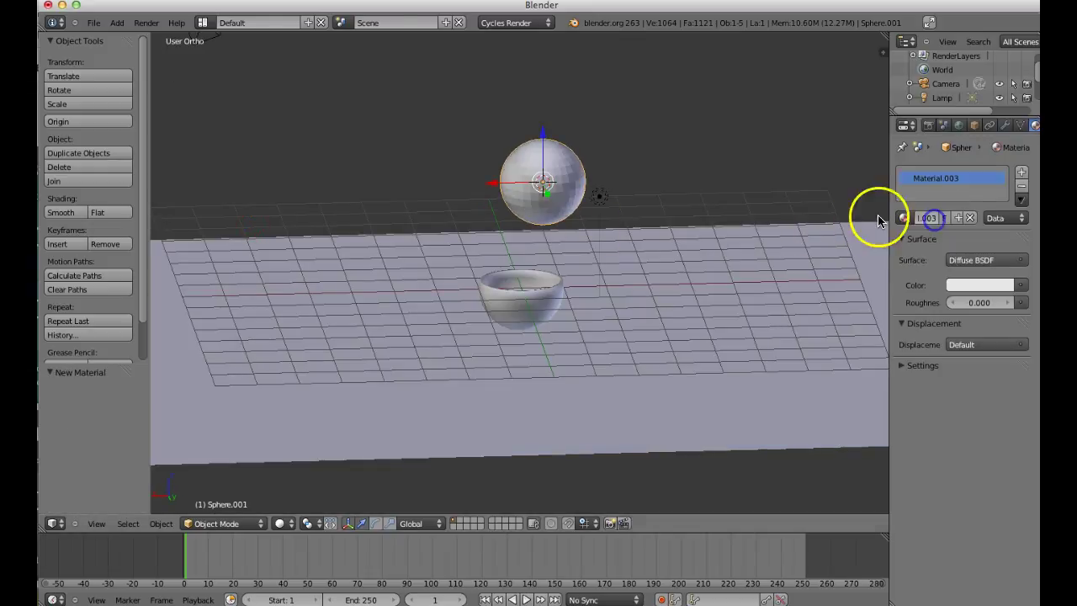
{"action": "left_click", "coordinate": [990, 262]}
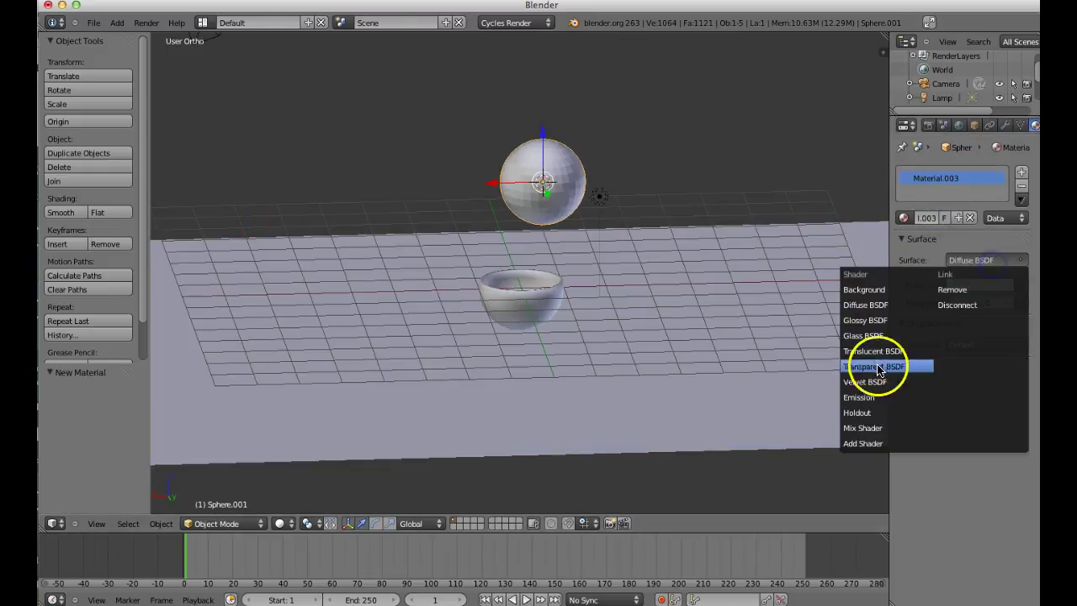
{"action": "left_click", "coordinate": [859, 399]}
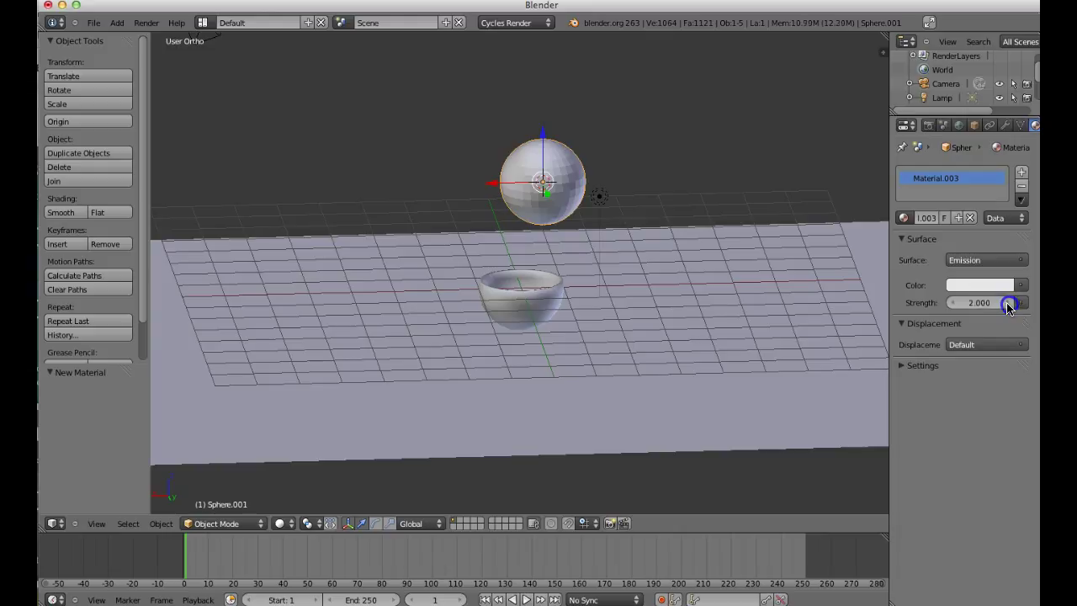
Step: Render an image to check the lighting from the emissive sphere, then cancel and close the render
{"action": "left_click", "coordinate": [147, 23]}
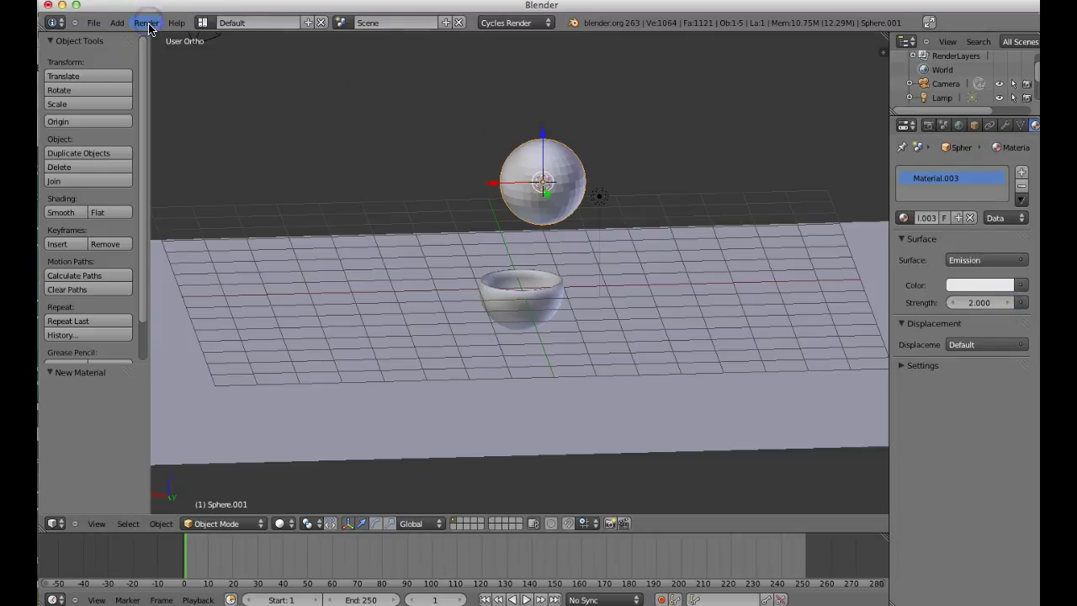
{"action": "left_click", "coordinate": [177, 38]}
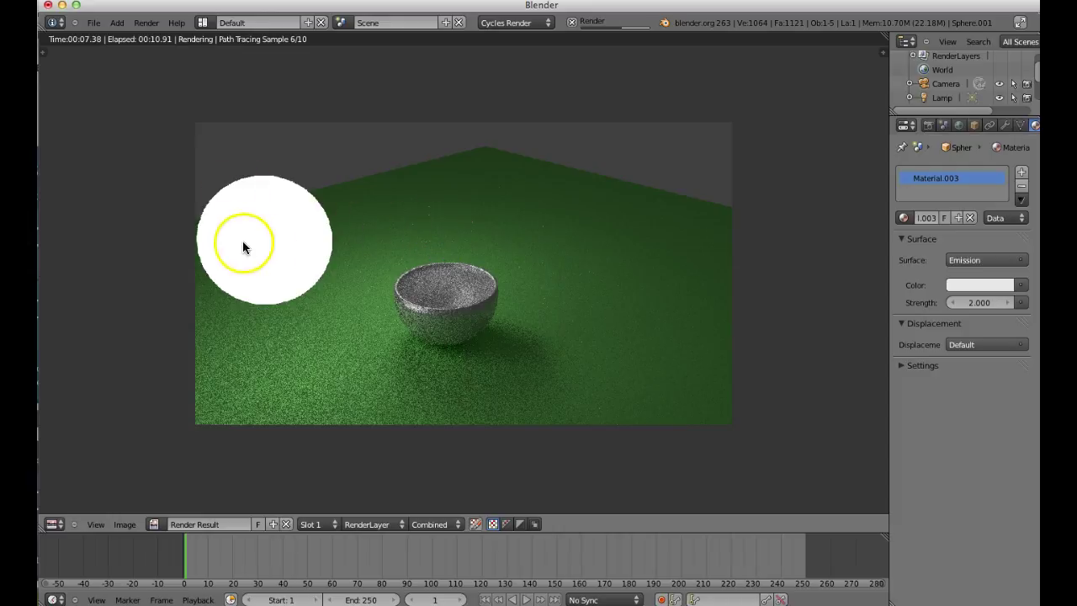
{"action": "key", "text": "Escape"}
{"action": "key", "text": "Escape"}
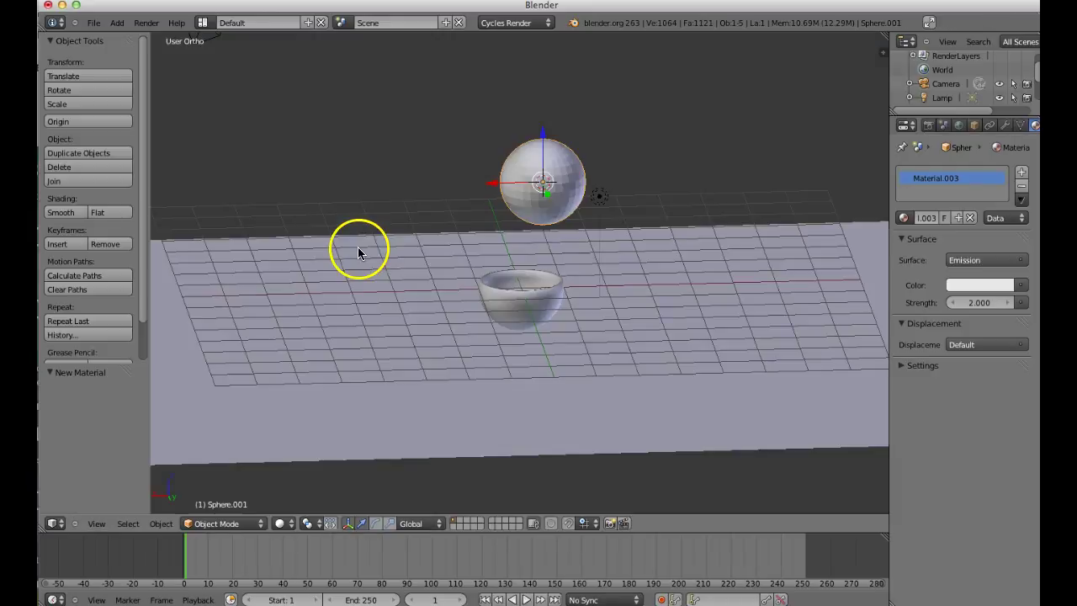
Step: Switch the 3D viewport to the camera's view of the scene
{"action": "middle_click_drag", "start_coordinate": [480, 355], "coordinate": [632, 367]}
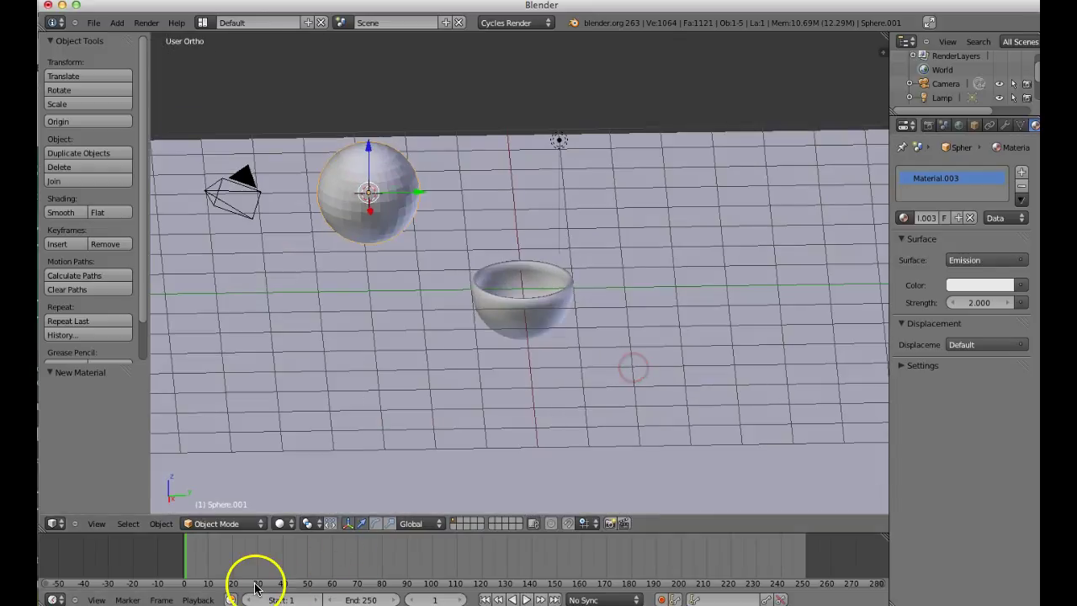
{"action": "left_click", "coordinate": [94, 528]}
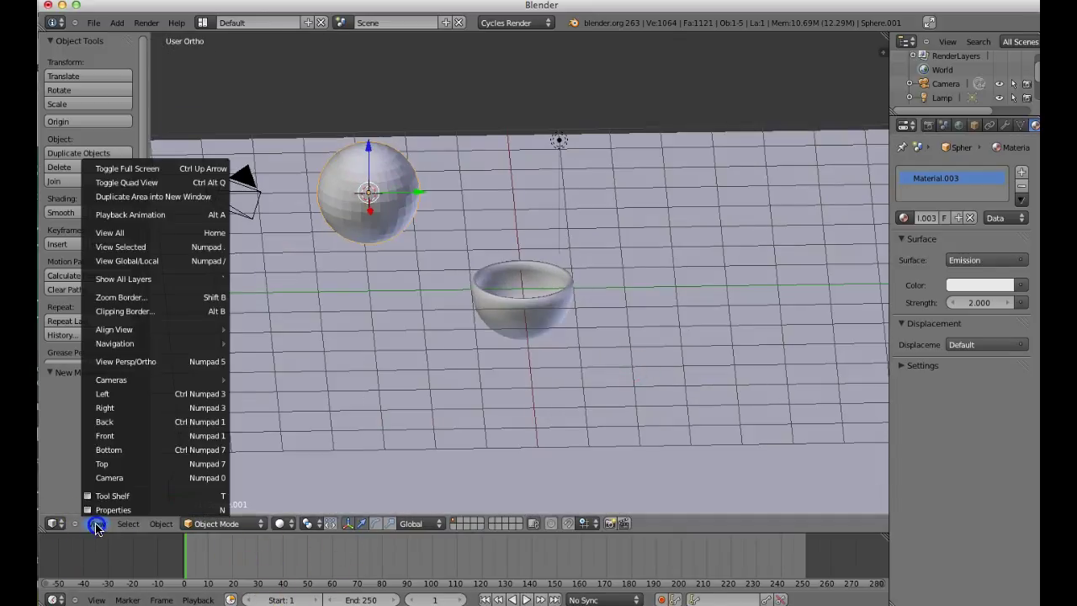
{"action": "left_click", "coordinate": [112, 476]}
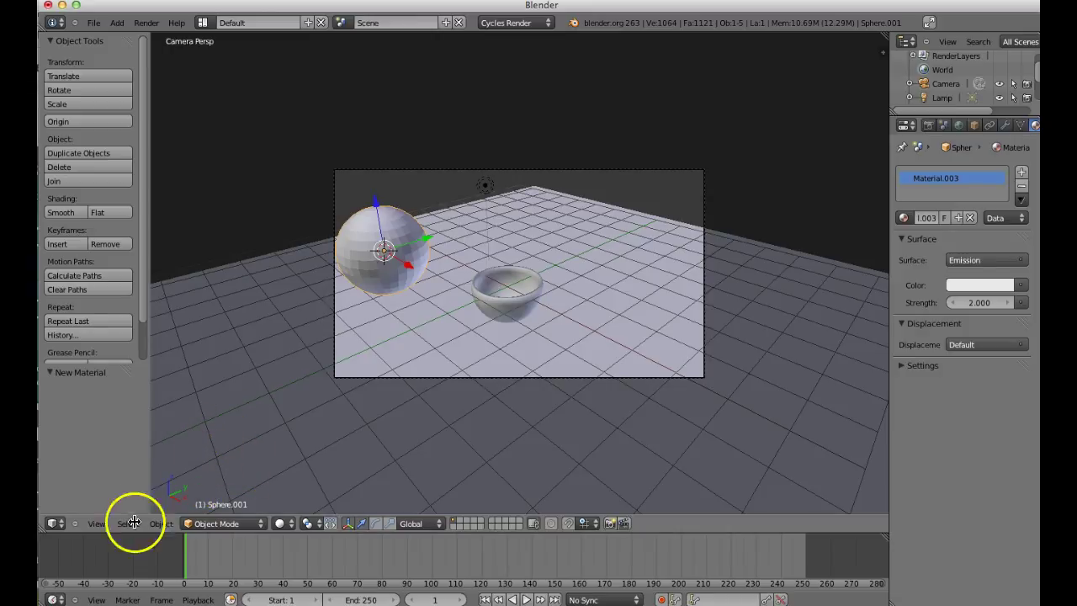
Step: Show the viewport properties, enable Lock Camera to View, and hide the properties again
{"action": "left_click", "coordinate": [97, 524]}
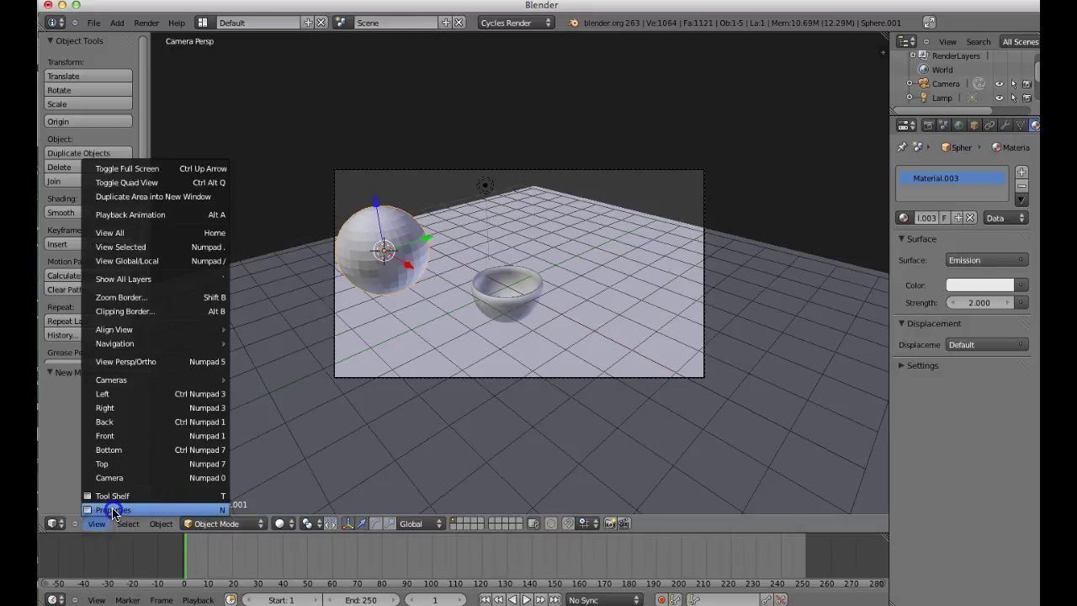
{"action": "left_click", "coordinate": [110, 509]}
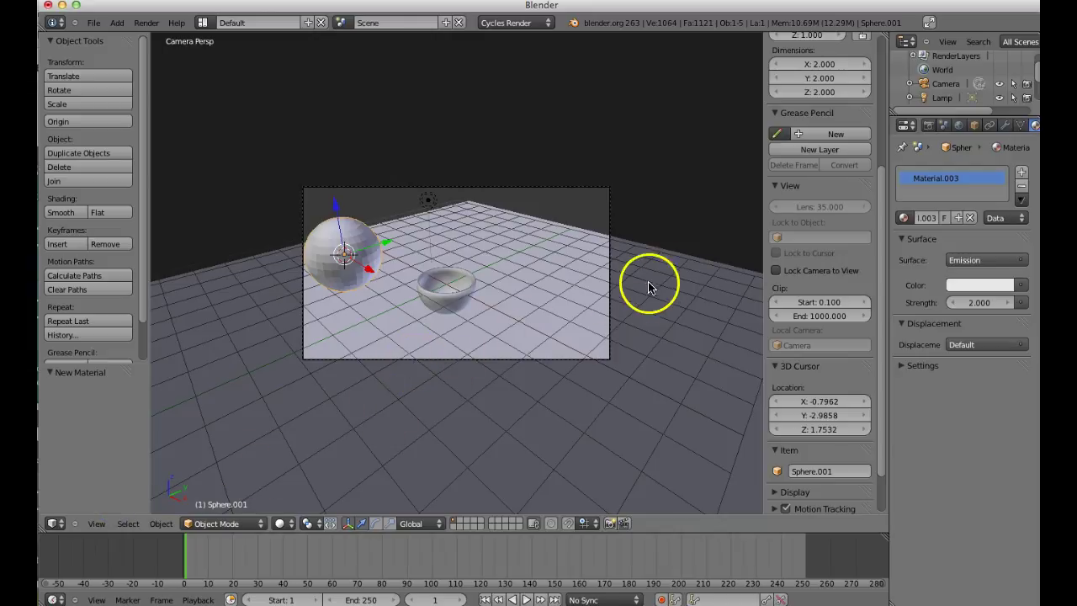
{"action": "scroll", "coordinate": [797, 309], "scroll_direction": "down", "scroll_amount": 2}
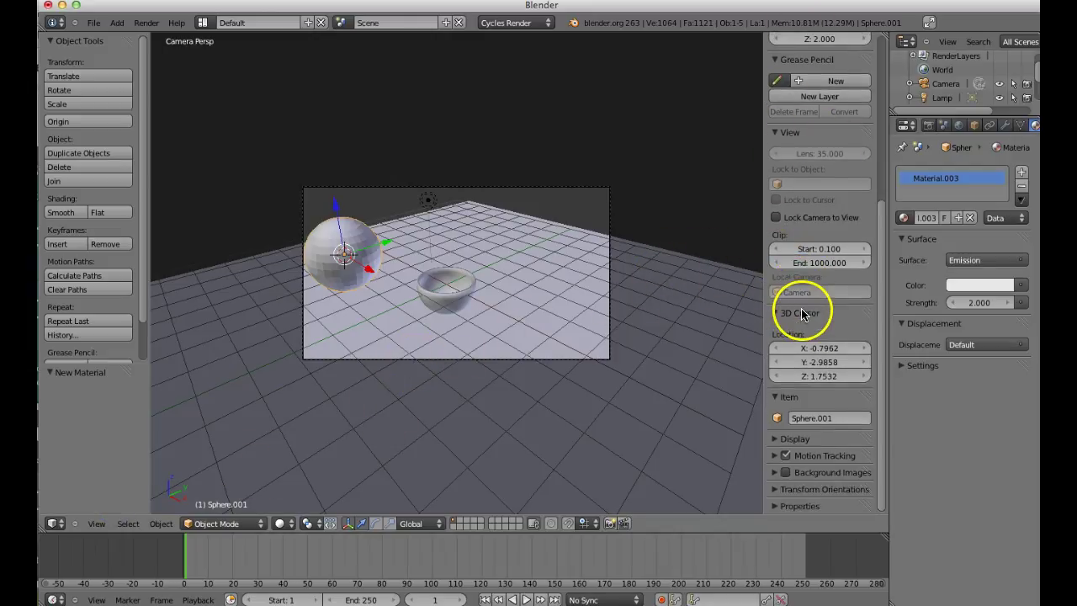
{"action": "scroll", "coordinate": [799, 304], "scroll_direction": "up", "scroll_amount": 6}
{"action": "scroll", "coordinate": [801, 309], "scroll_direction": "down", "scroll_amount": 5}
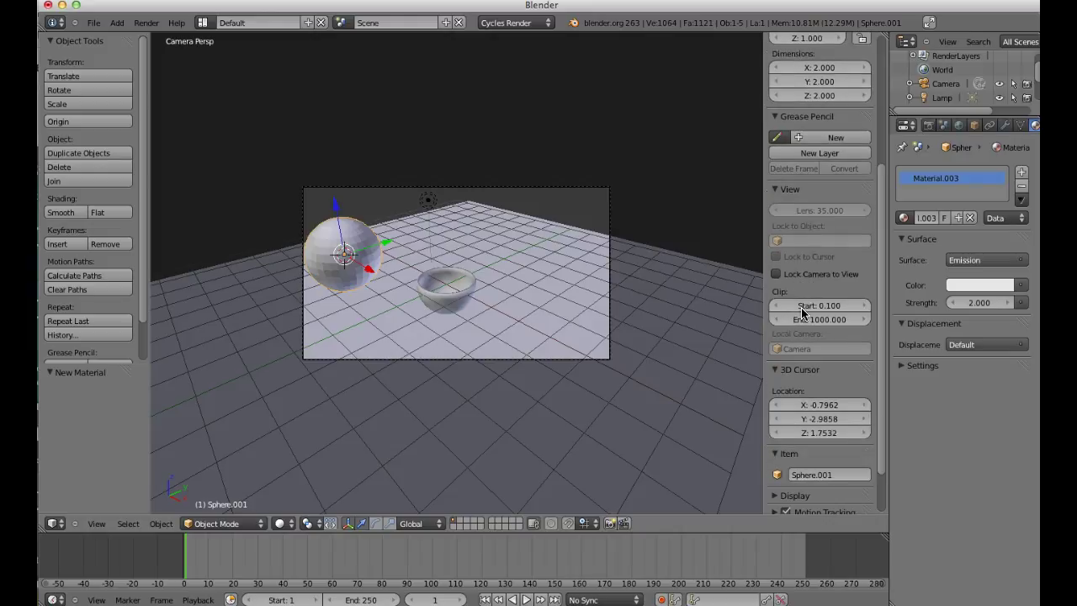
{"action": "left_click", "coordinate": [776, 274]}
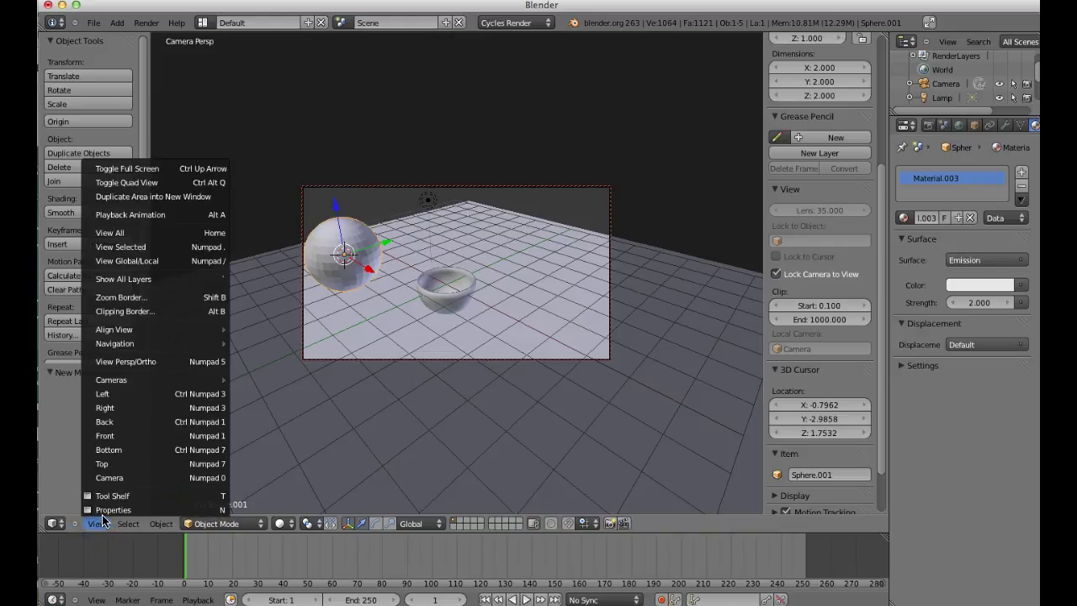
{"action": "left_click", "coordinate": [205, 510]}
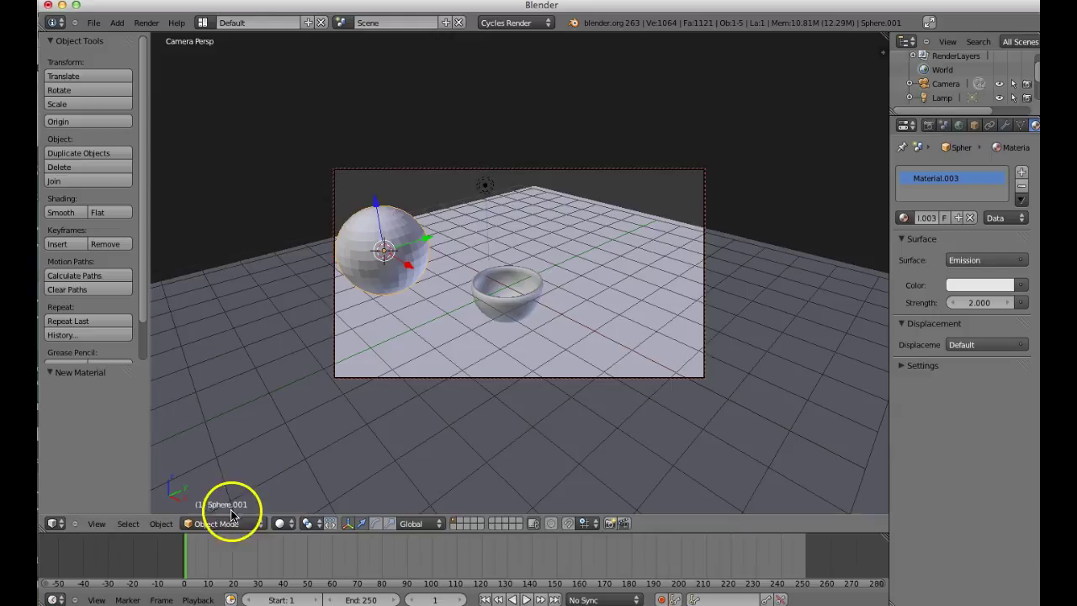
Step: Reframe the locked camera closer to the bowl and at a lower angle, leaving the sphere outside the frame
{"action": "scroll", "coordinate": [334, 449], "scroll_direction": "up", "scroll_amount": 6}
{"action": "scroll", "coordinate": [332, 455], "scroll_direction": "down", "scroll_amount": 3}
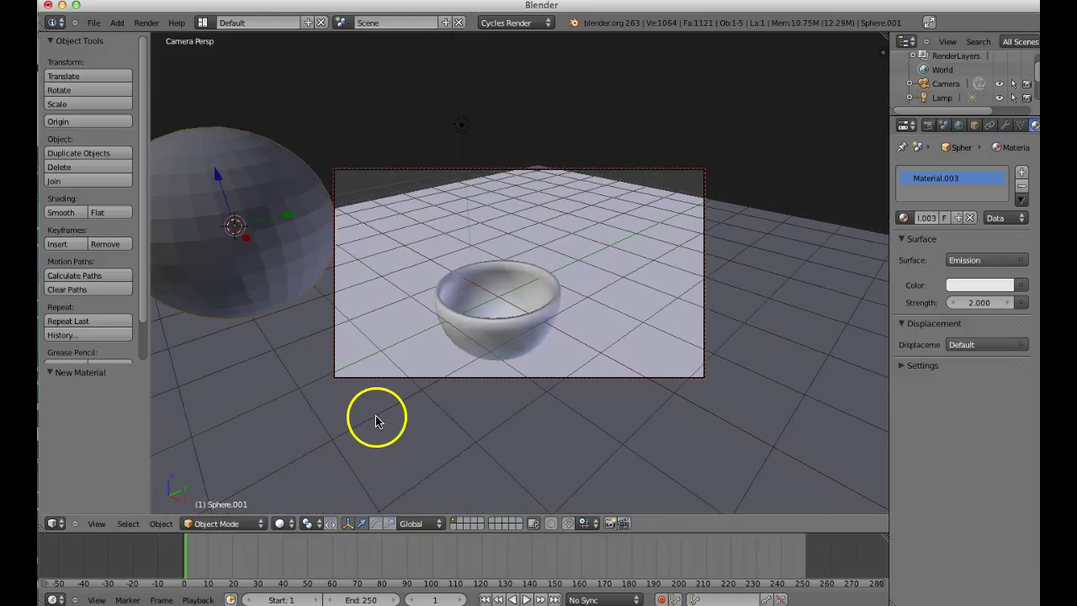
{"action": "middle_click_drag", "start_coordinate": [372, 429], "coordinate": [393, 363]}
{"action": "scroll", "coordinate": [393, 363], "scroll_direction": "up", "scroll_amount": 2}
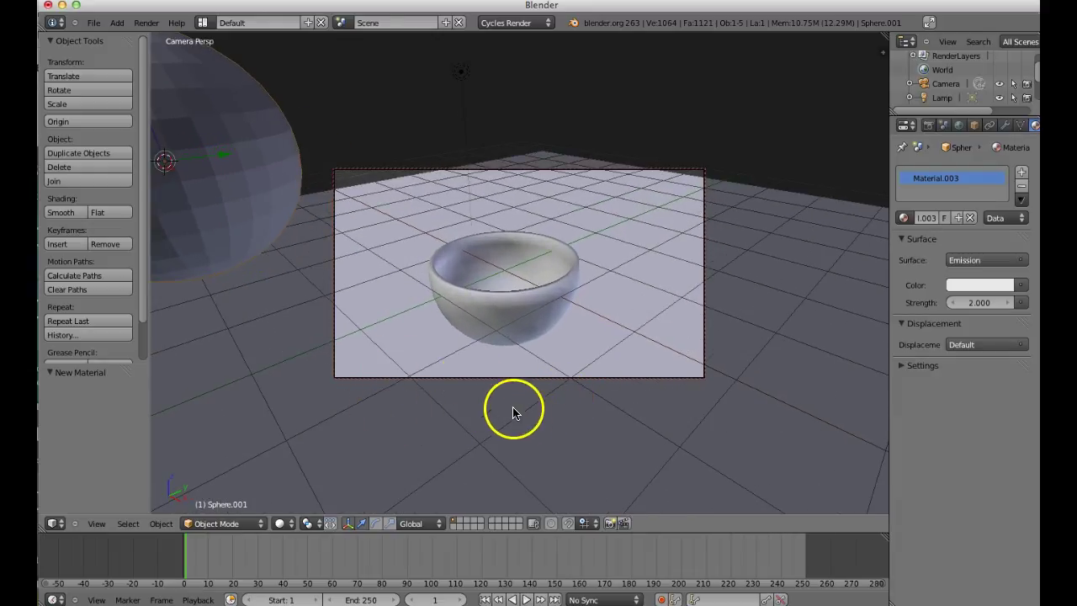
Step: Select the ground plane and move it about 3.66 in negative X to fill the background behind the bowl
{"action": "left_click", "coordinate": [311, 385]}
{"action": "right_click", "coordinate": [290, 401]}
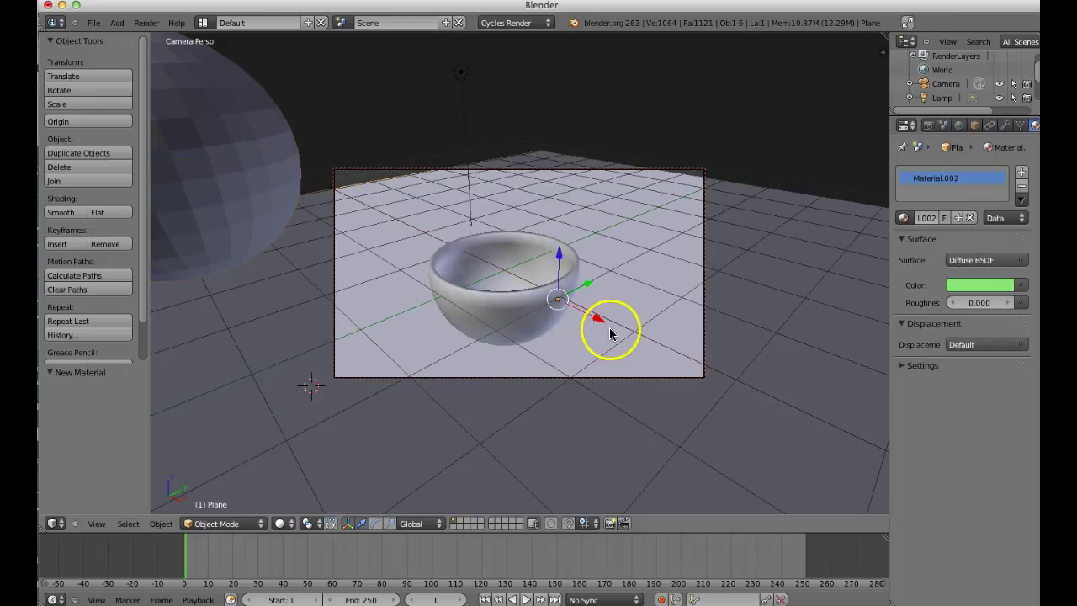
{"action": "left_click_drag", "start_coordinate": [603, 326], "coordinate": [467, 280]}
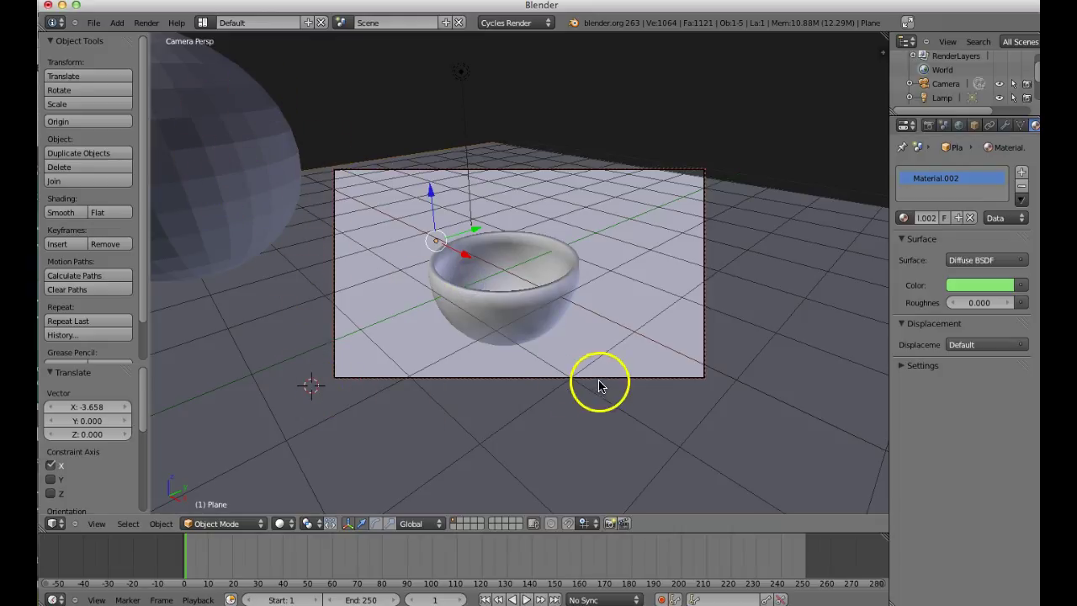
Step: Render an image of the bowl from the new camera position, then close the render view
{"action": "left_click", "coordinate": [149, 24]}
{"action": "left_click", "coordinate": [156, 37]}
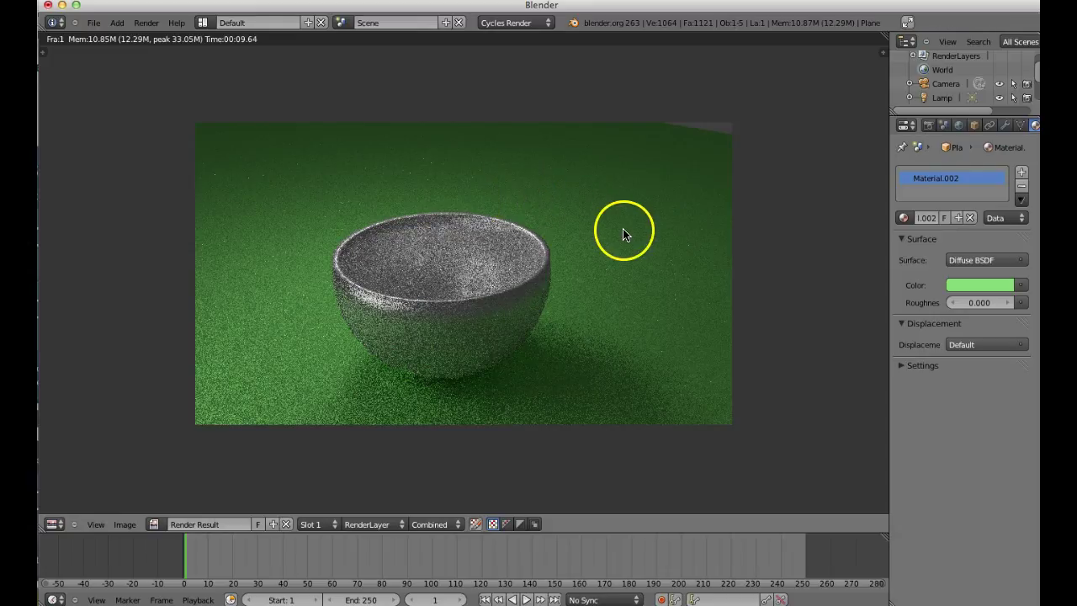
{"action": "key", "text": "Escape"}
{"action": "right_click", "coordinate": [649, 265]}
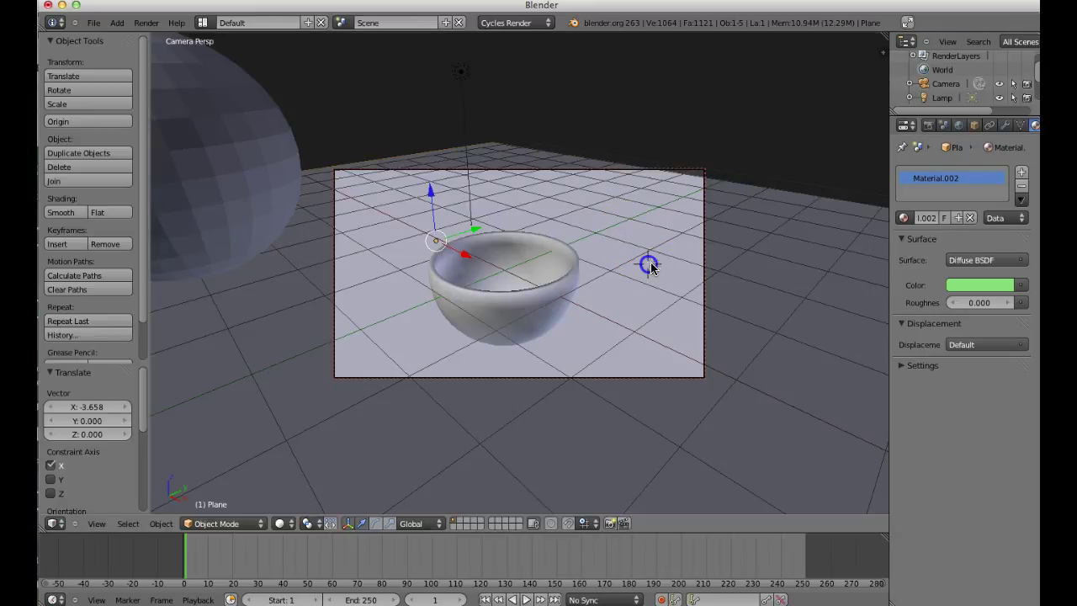
Step: Move the ground plane about 1.65 along the Y axis so it extends further behind the bowl
{"action": "left_click", "coordinate": [758, 271]}
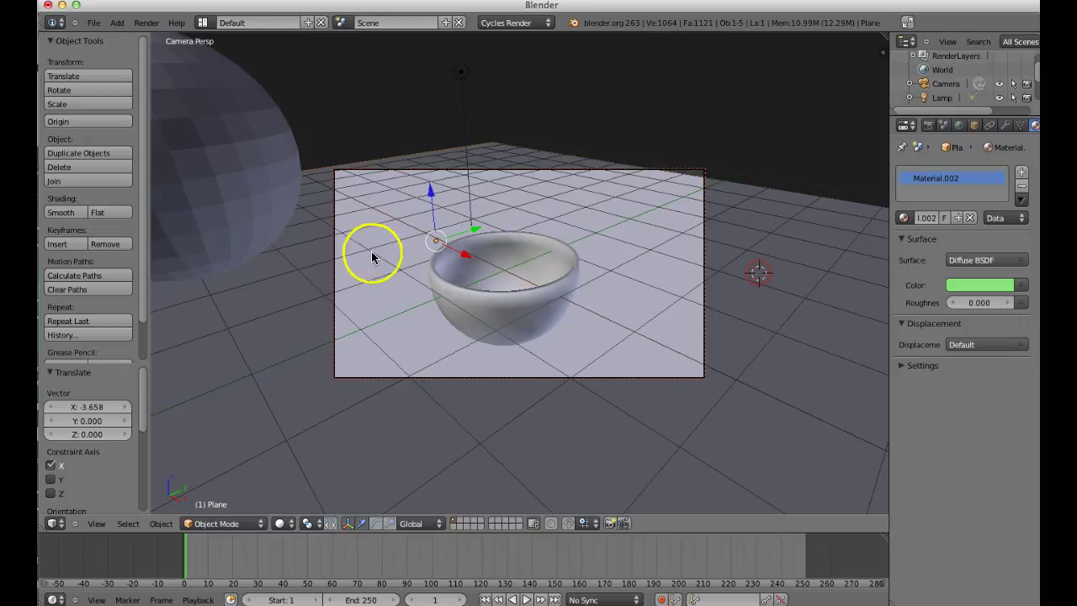
{"action": "left_click_drag", "start_coordinate": [475, 229], "coordinate": [555, 178]}
{"action": "left_click_drag", "start_coordinate": [524, 215], "coordinate": [570, 174]}
{"action": "left_click", "coordinate": [844, 392]}
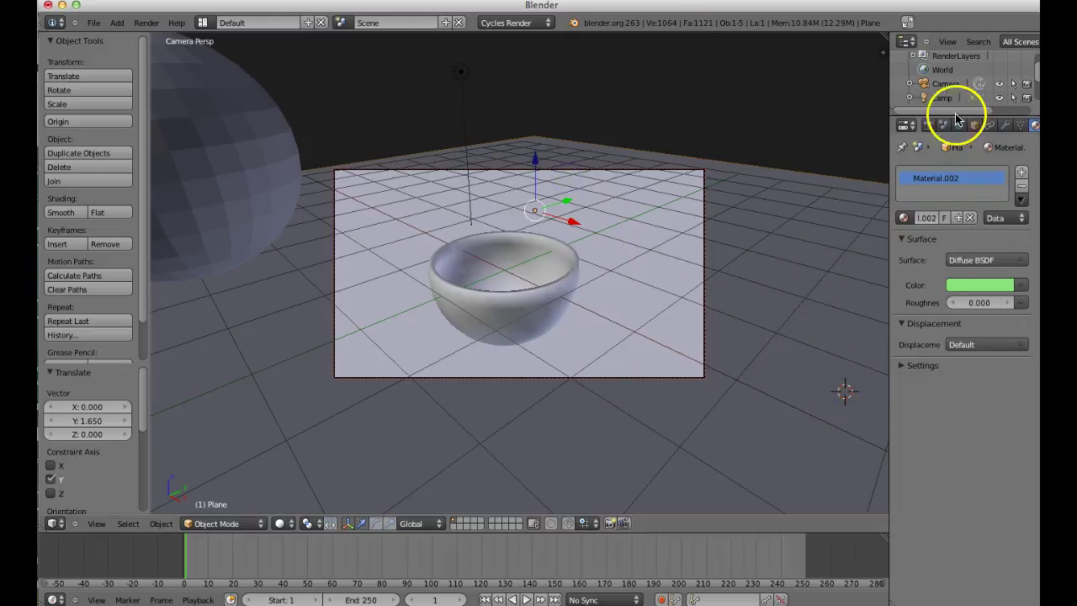
Step: Show the scene's render settings and expand the Integrator section with its sample settings
{"action": "left_click", "coordinate": [945, 127]}
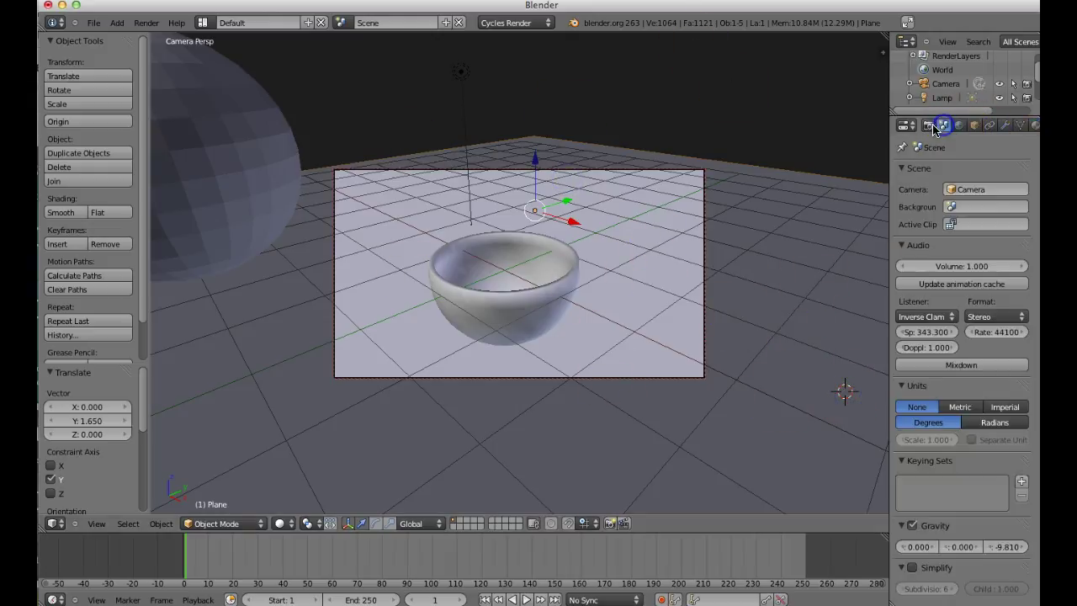
{"action": "left_click", "coordinate": [927, 126]}
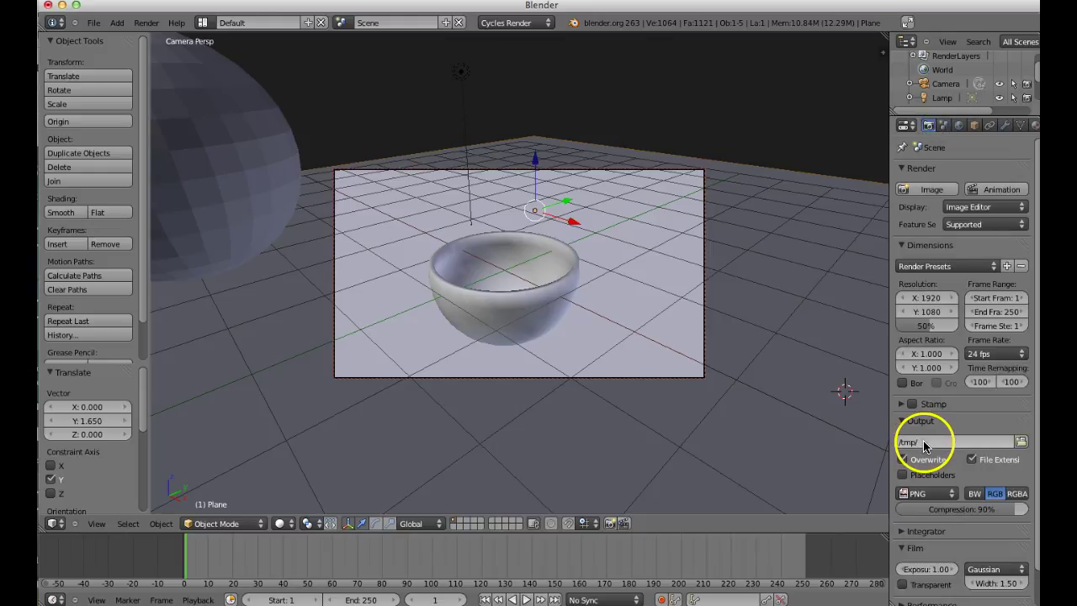
{"action": "left_click", "coordinate": [925, 531]}
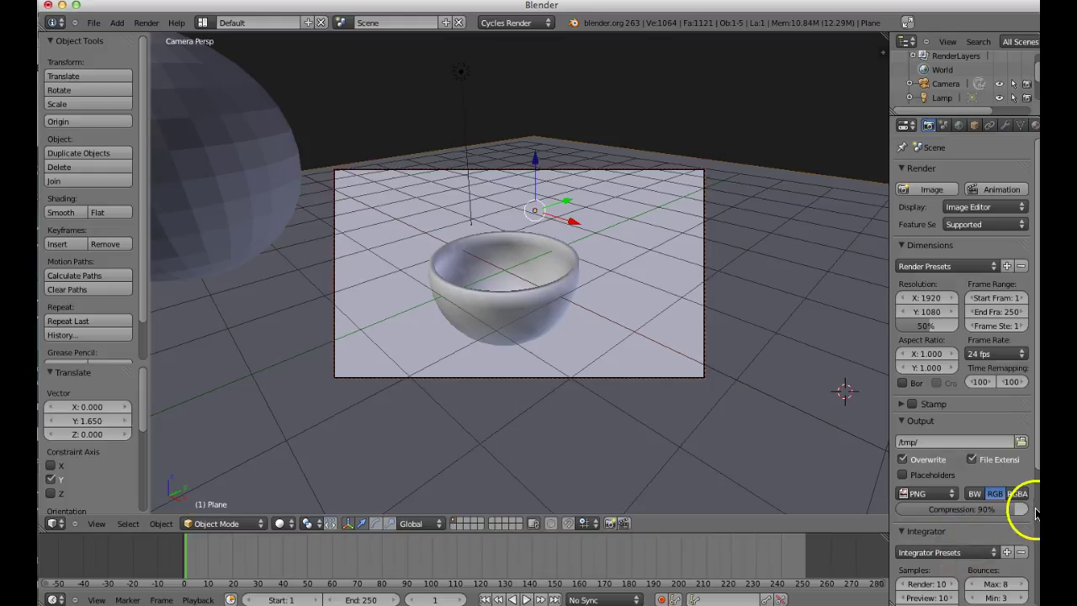
{"action": "scroll", "coordinate": [1035, 478], "scroll_direction": "down", "scroll_amount": 5}
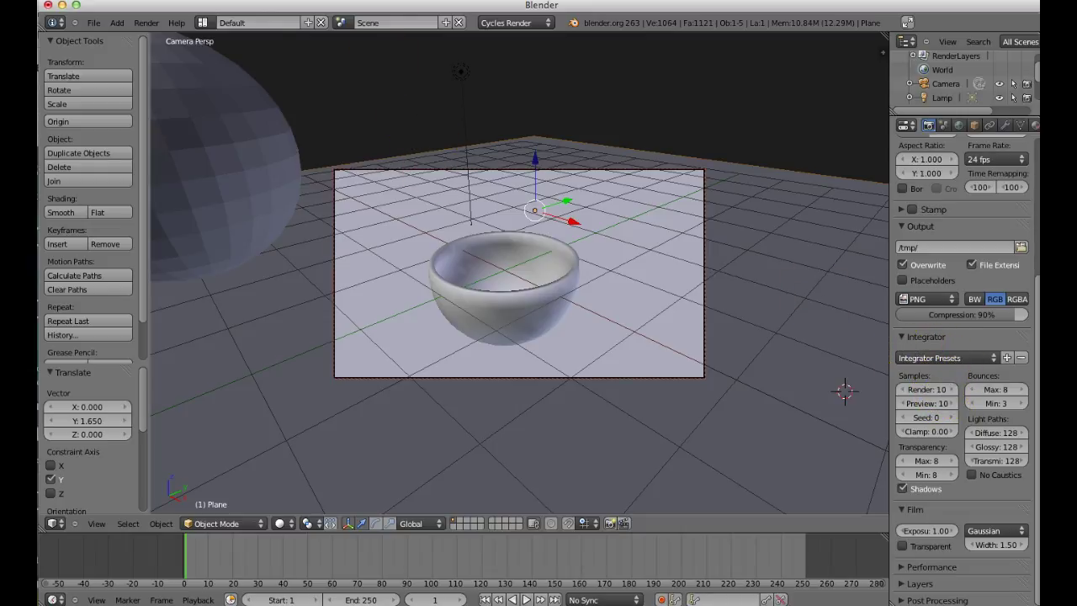
Step: View the Mac's system information for its processor and memory, and close it again
{"action": "left_click", "coordinate": [84, 2]}
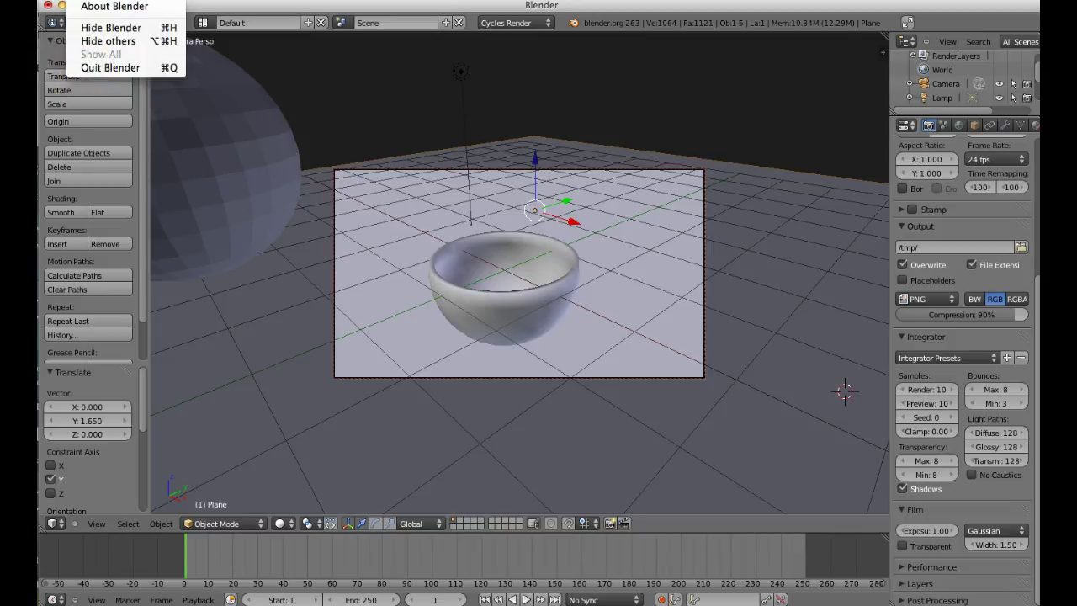
{"action": "key", "text": "Escape"}
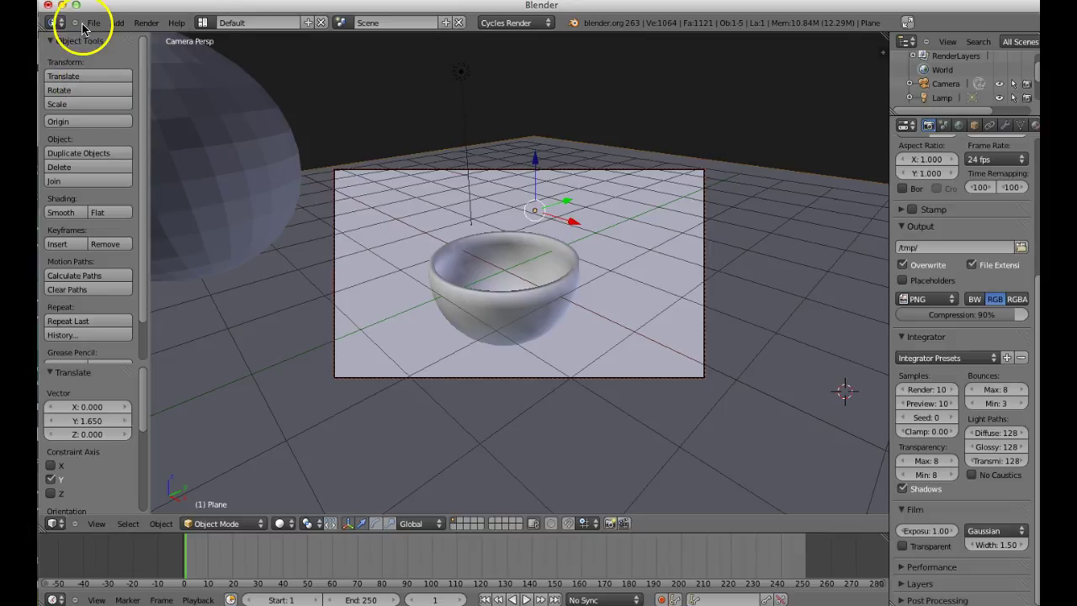
{"action": "left_click", "coordinate": [52, 4]}
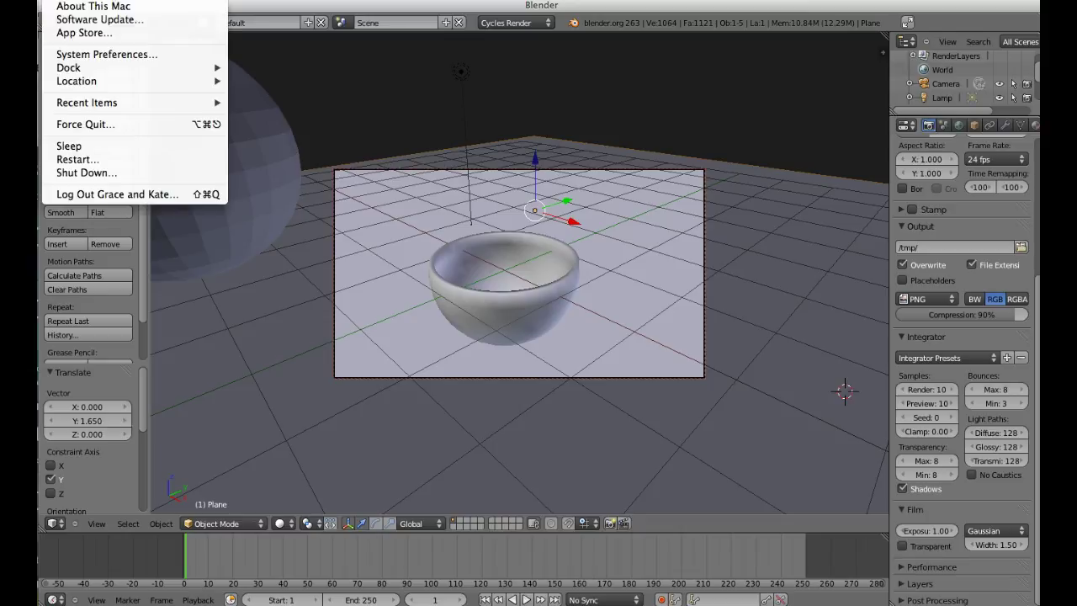
{"action": "key", "text": "Escape"}
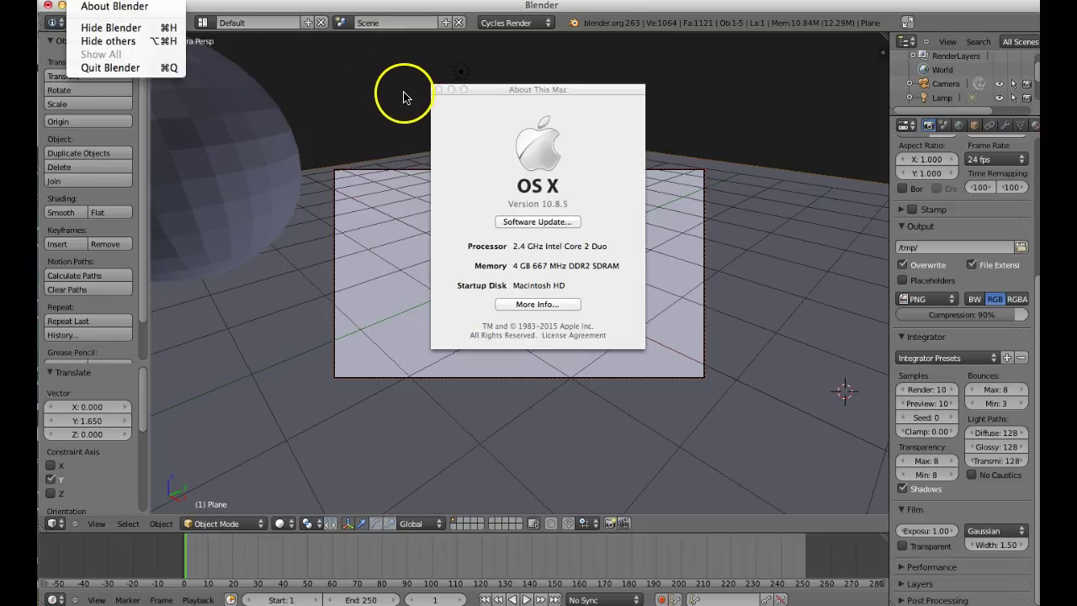
{"action": "left_click", "coordinate": [434, 89]}
{"action": "left_click", "coordinate": [435, 90]}
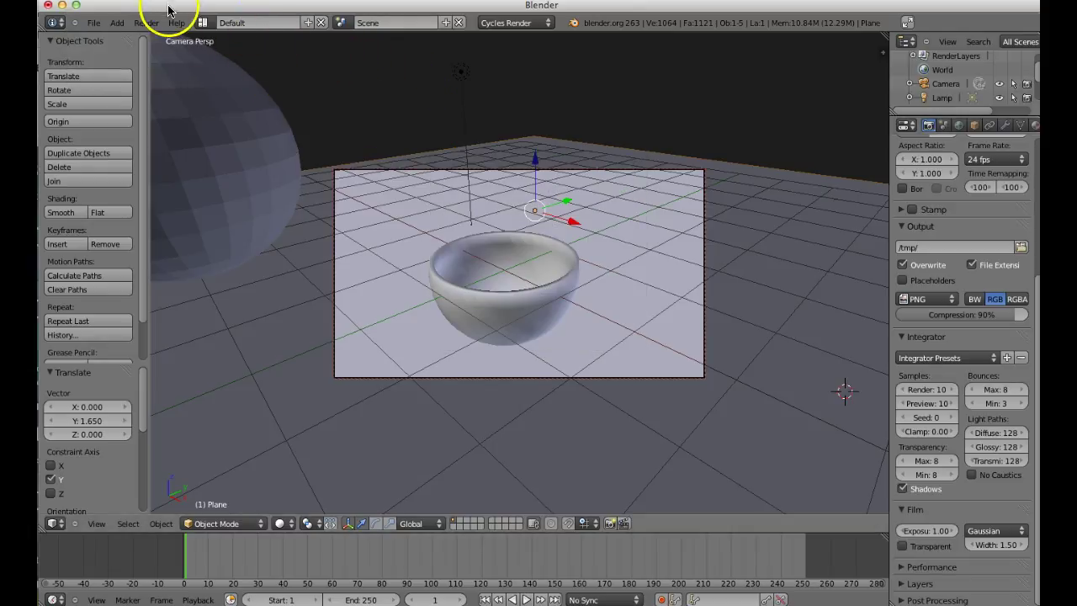
Step: View the Blender version information and close it
{"action": "left_click", "coordinate": [96, 0]}
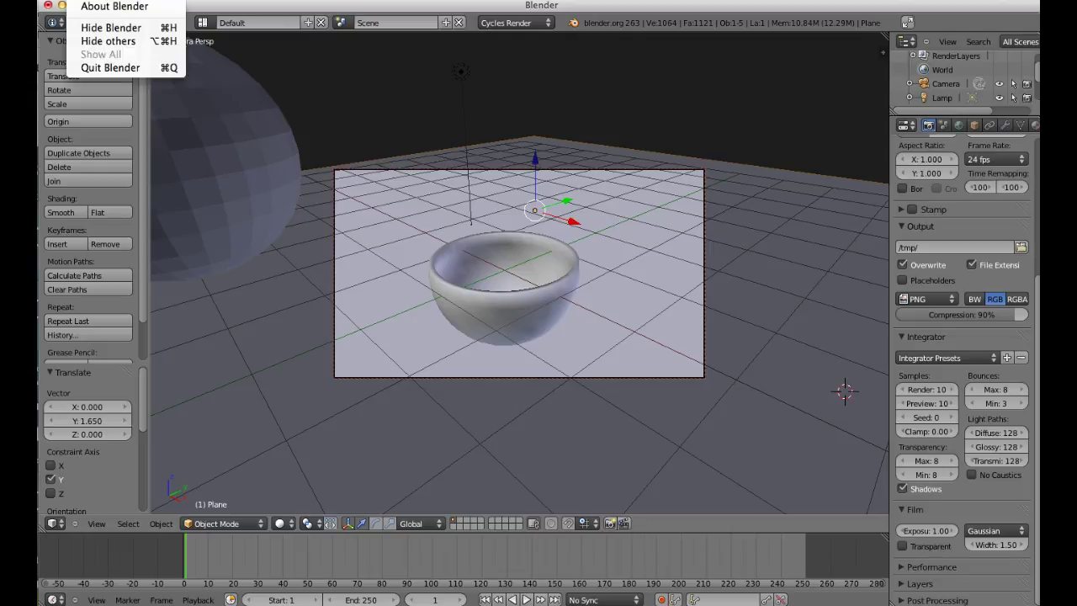
{"action": "left_click", "coordinate": [109, 7]}
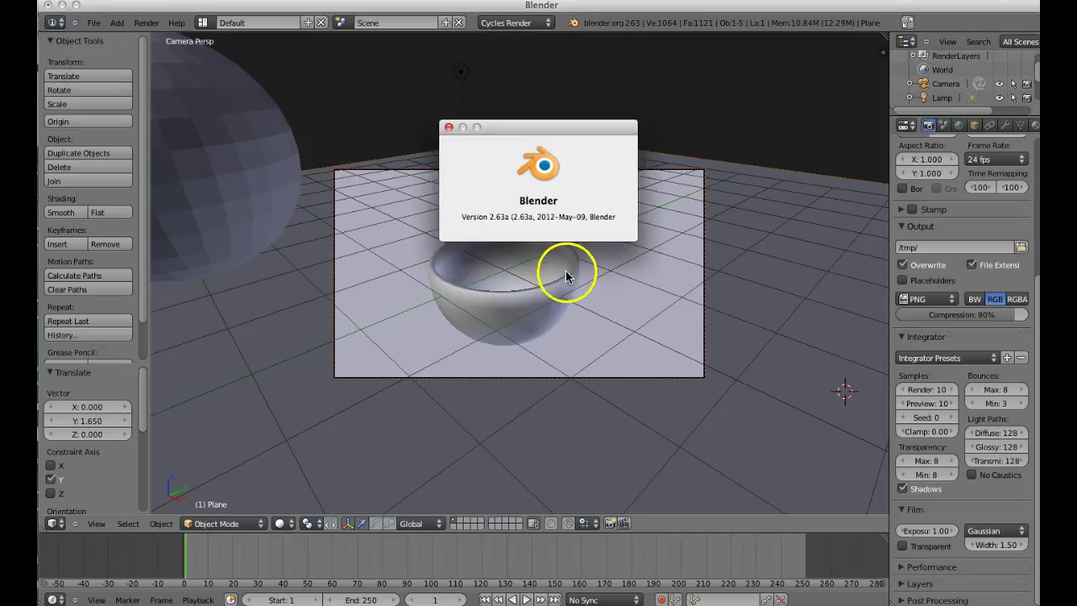
{"action": "left_click", "coordinate": [448, 128]}
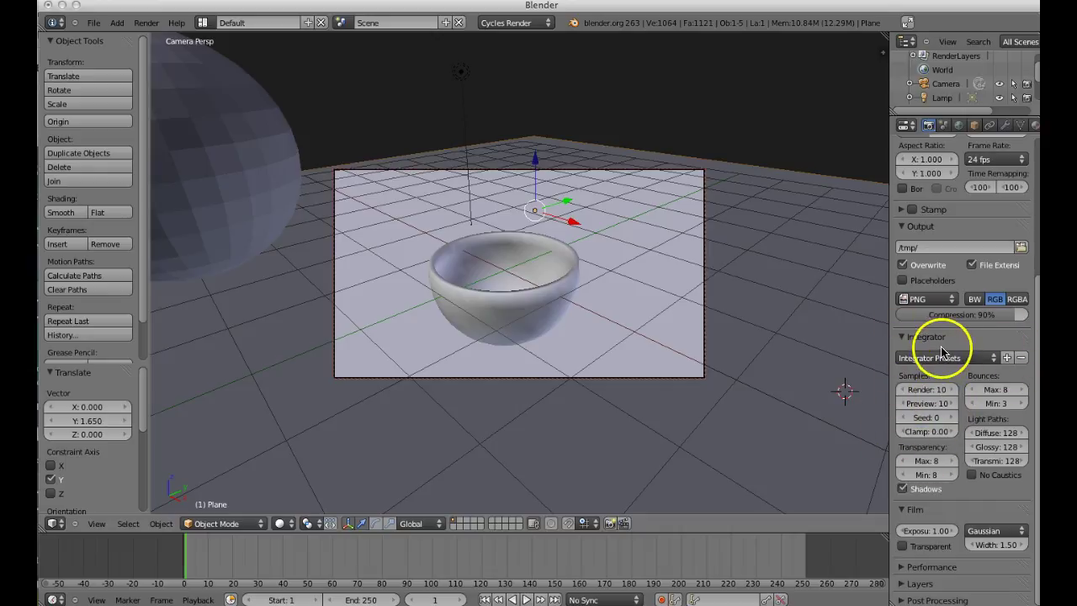
Step: Set the Integrator's render samples to 1000
{"action": "left_click", "coordinate": [950, 394]}
{"action": "type", "text": "20"}
{"action": "key", "text": "Return"}
{"action": "left_click_drag", "start_coordinate": [947, 393], "coordinate": [942, 395]}
{"action": "right_click", "coordinate": [942, 395]}
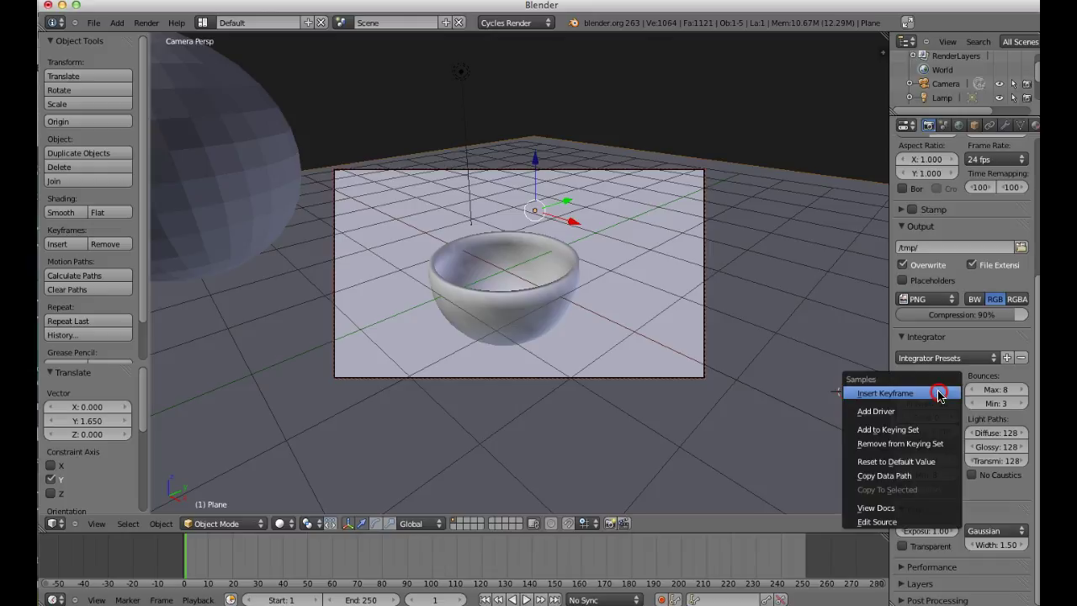
{"action": "left_click", "coordinate": [967, 375]}
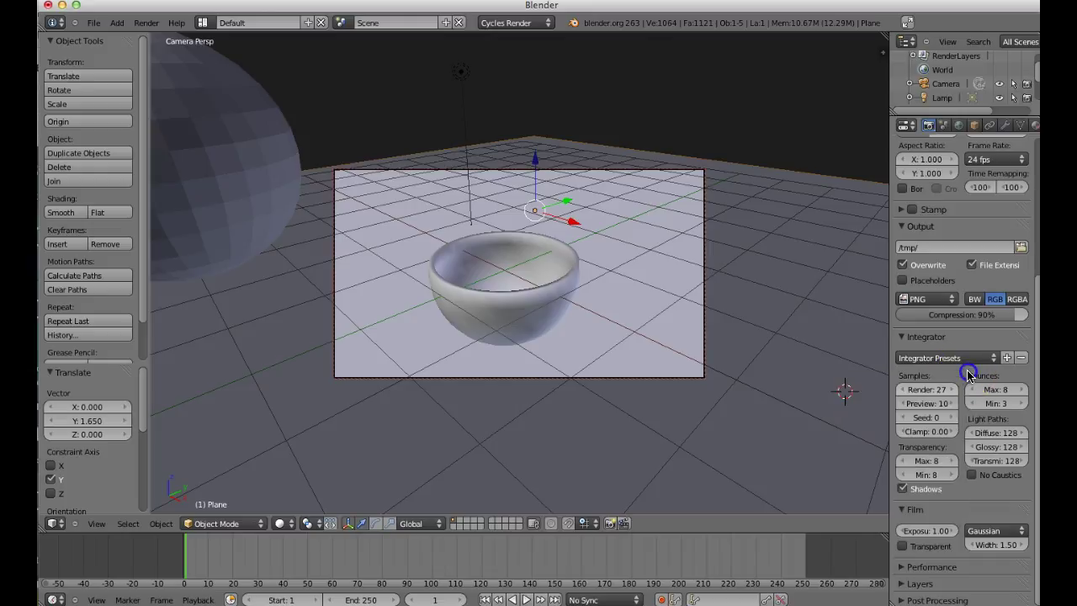
{"action": "left_click_drag", "start_coordinate": [942, 391], "coordinate": [931, 393]}
{"action": "left_click", "coordinate": [930, 391]}
{"action": "key", "text": "Return"}
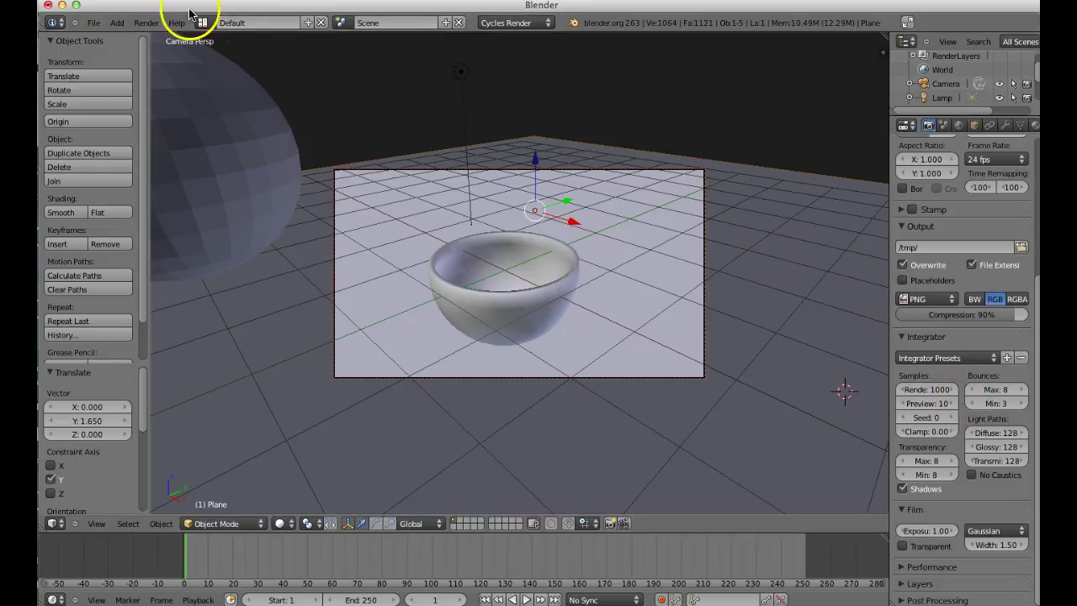
Step: Start rendering an image of the bowl at the new sample count, and stop it early
{"action": "left_click", "coordinate": [145, 23]}
{"action": "left_click", "coordinate": [148, 34]}
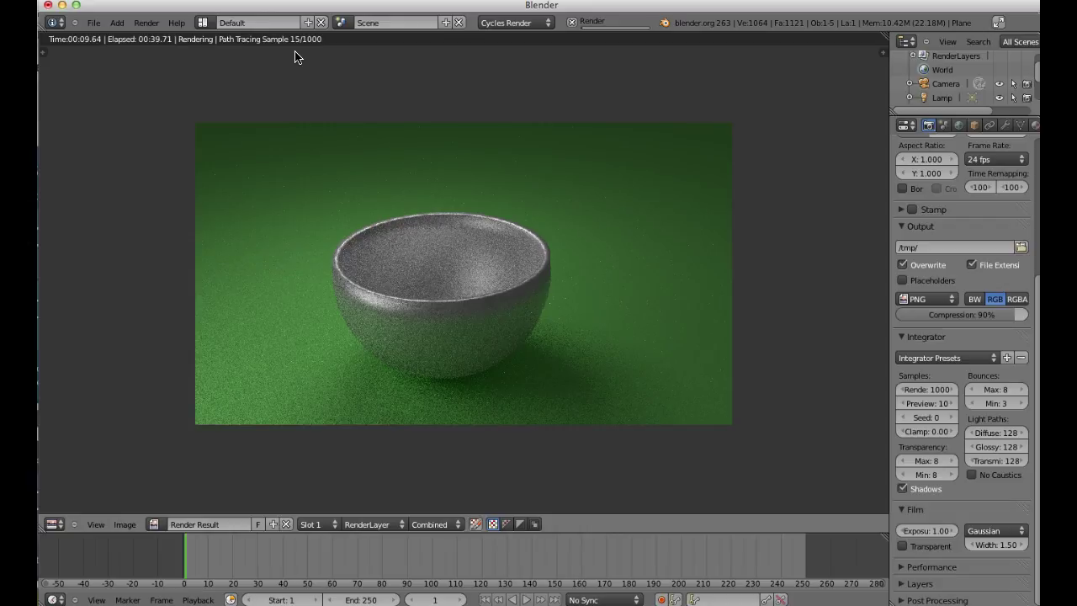
{"action": "key", "text": "Escape"}
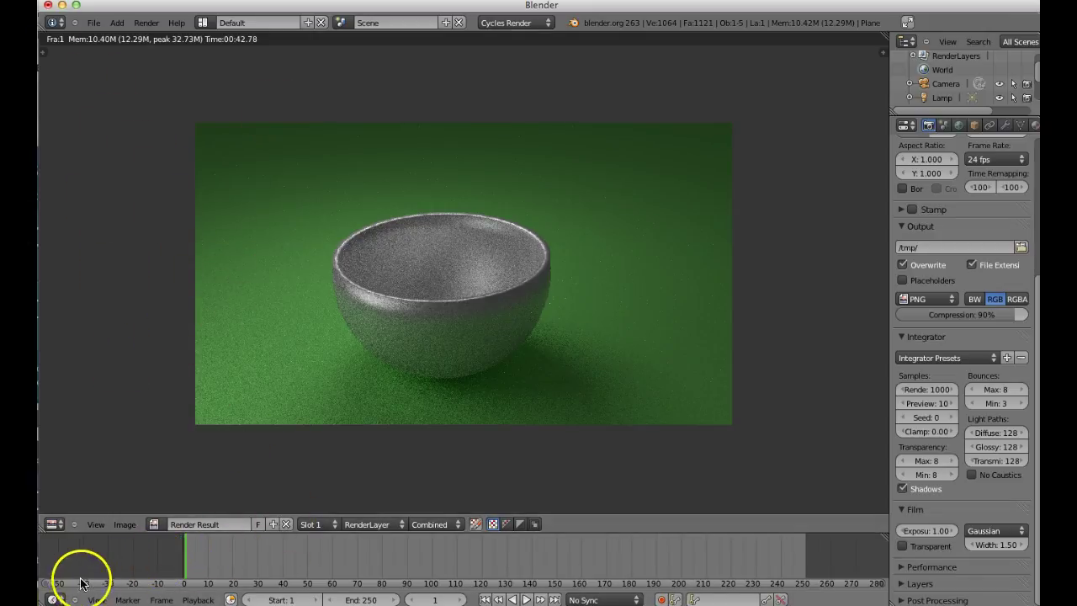
Step: Render the bowl image again and stop it after about 125 samples
{"action": "key", "text": "F12"}
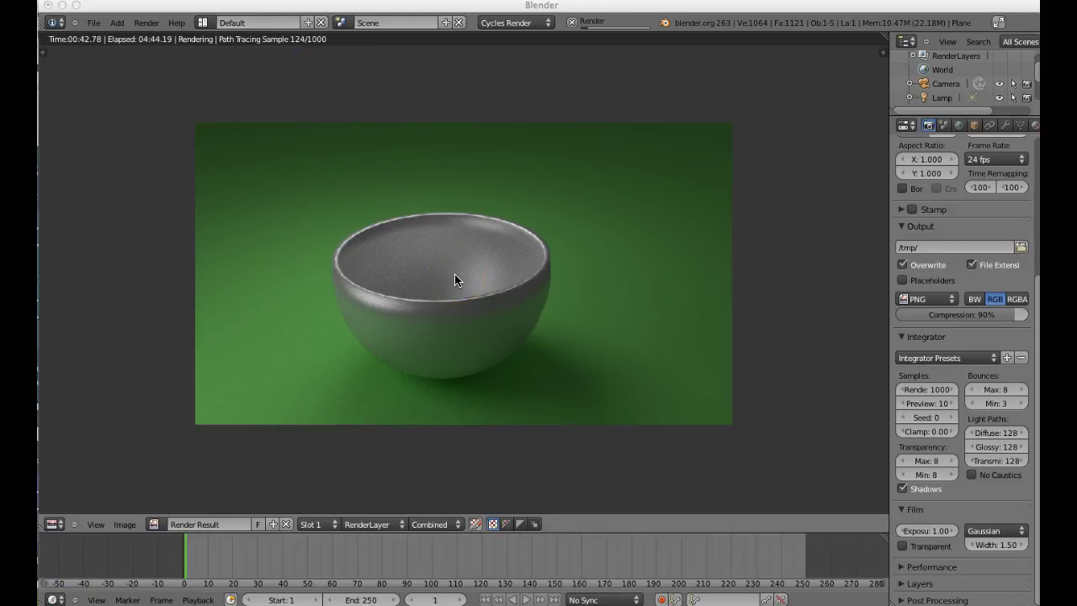
{"action": "left_click", "coordinate": [452, 326]}
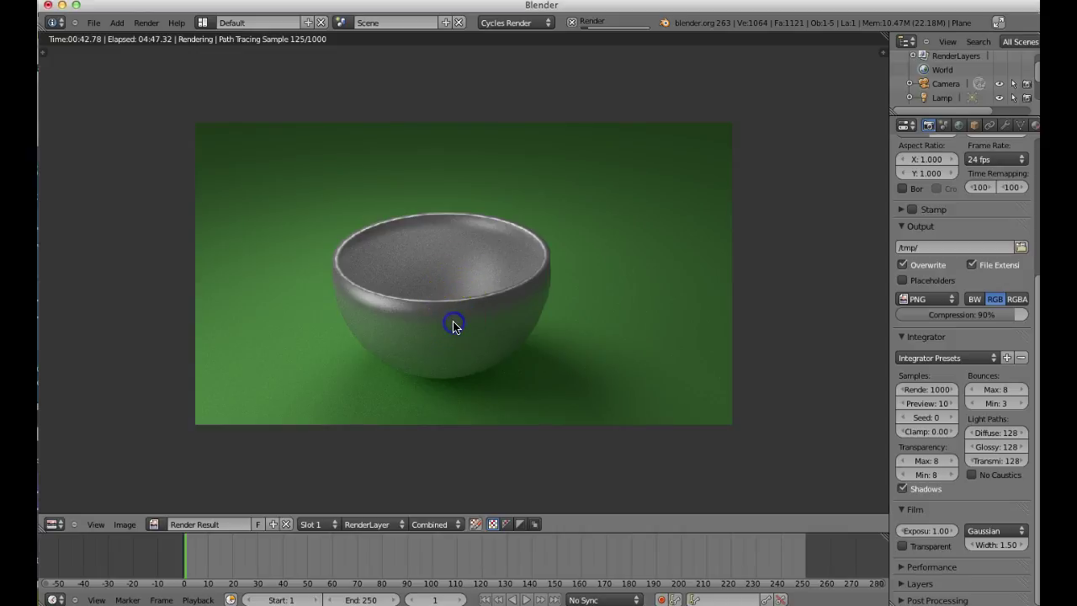
{"action": "key", "text": "Escape"}
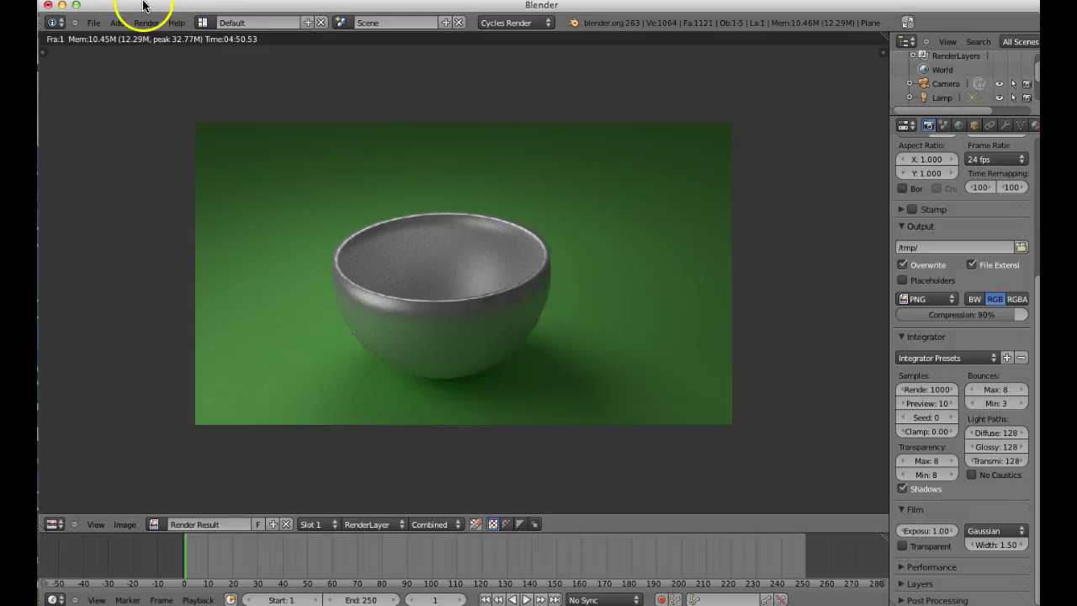
Step: Look through the file formats available for exporting the model, without exporting anything
{"action": "left_click", "coordinate": [94, 23]}
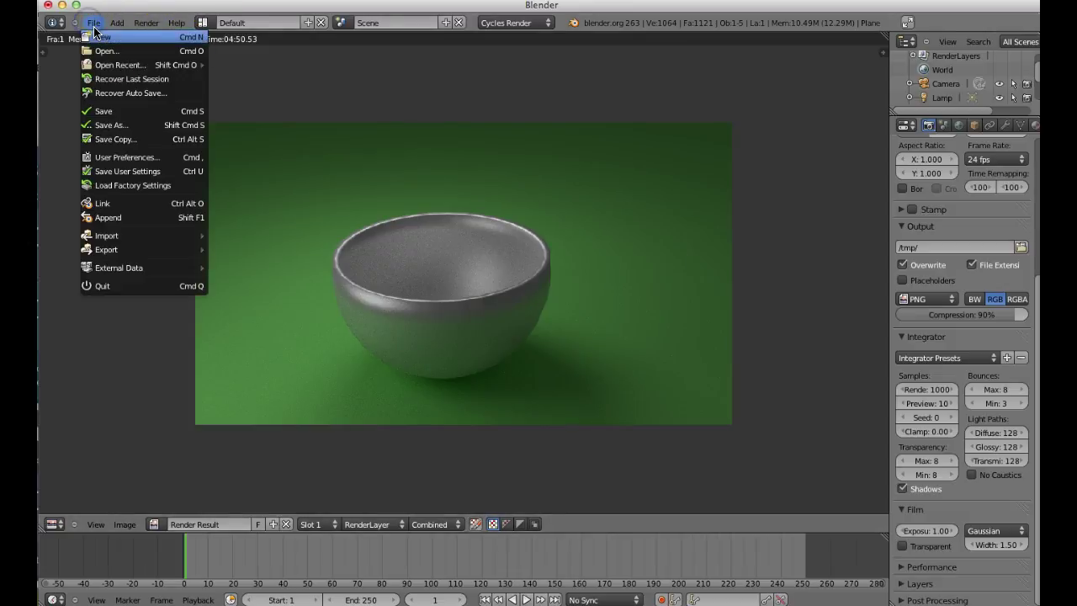
{"action": "left_click", "coordinate": [139, 115]}
{"action": "left_click", "coordinate": [93, 22]}
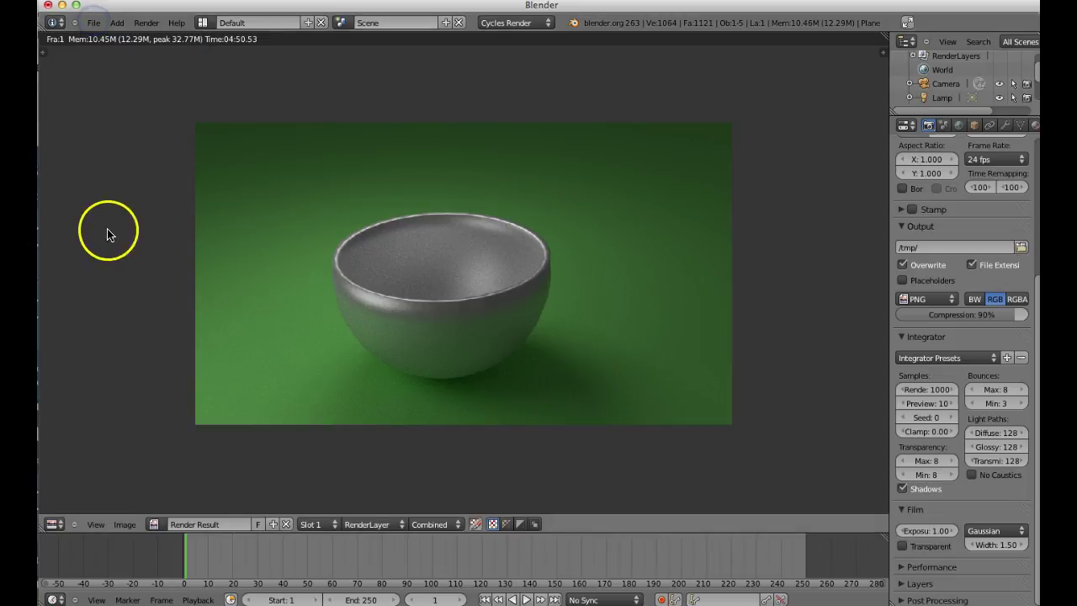
{"action": "left_click", "coordinate": [90, 24]}
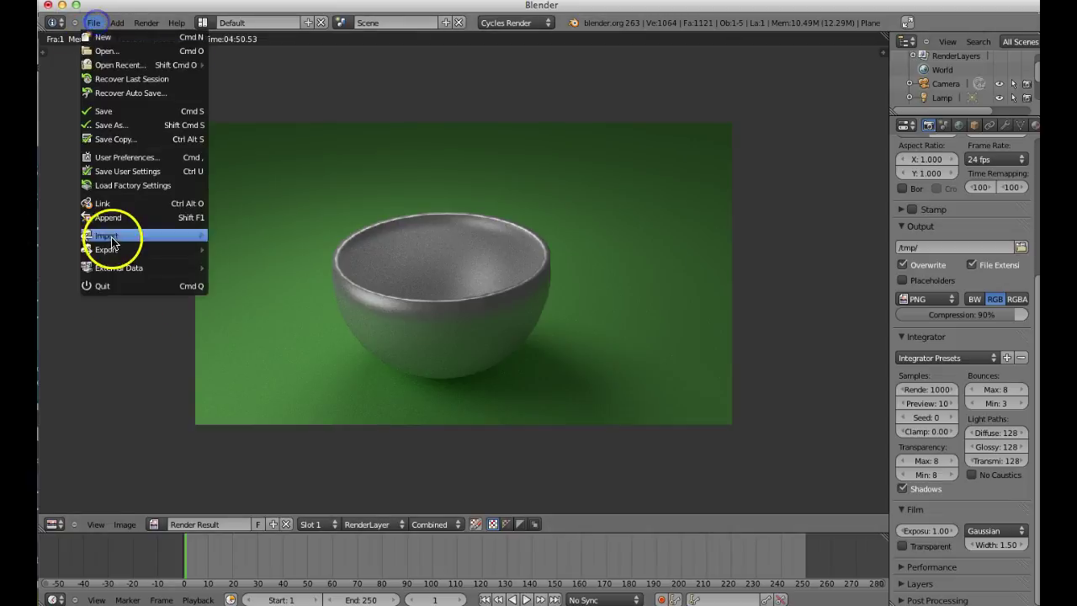
{"action": "mouse_move", "coordinate": [116, 251]}
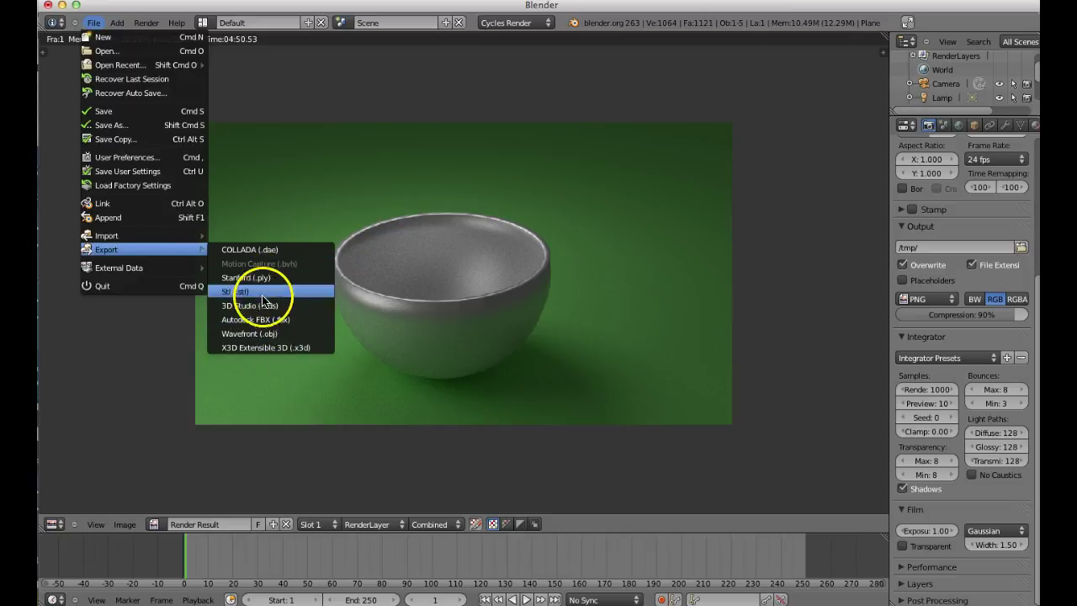
{"action": "left_click", "coordinate": [298, 365]}
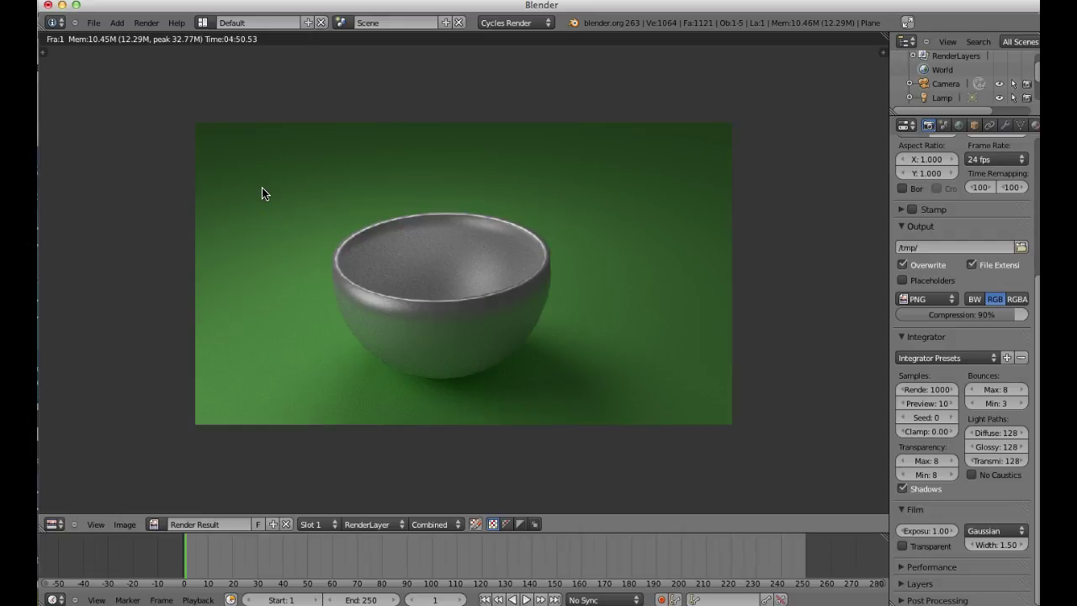
Step: Switch to the Chrome browser at full width and create a new project on the Scratch site
{"action": "left_click_drag", "start_coordinate": [731, 11], "coordinate": [733, 42]}
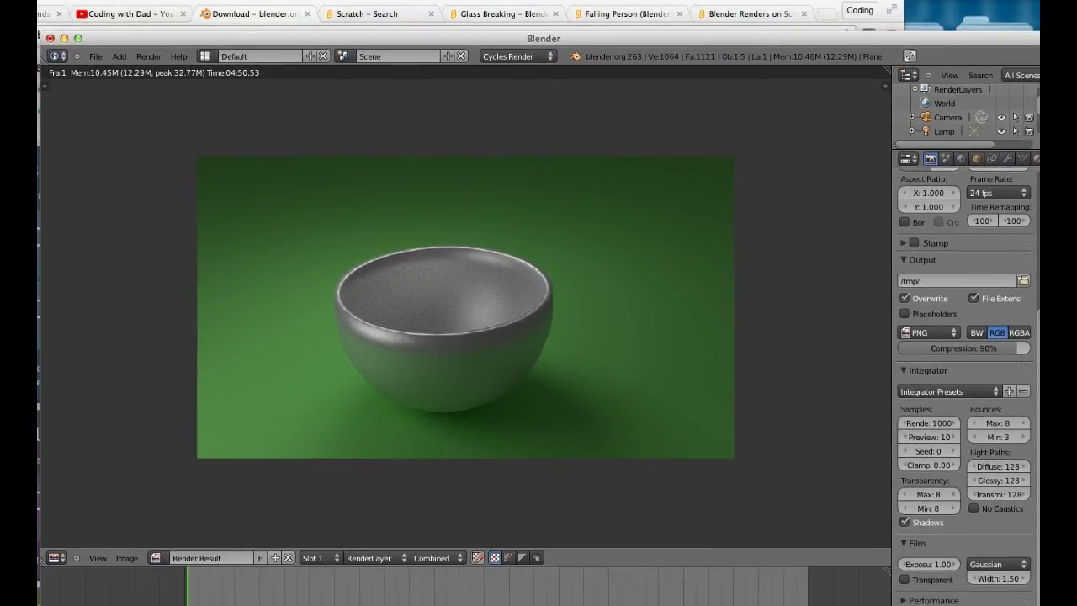
{"action": "left_click", "coordinate": [822, 10]}
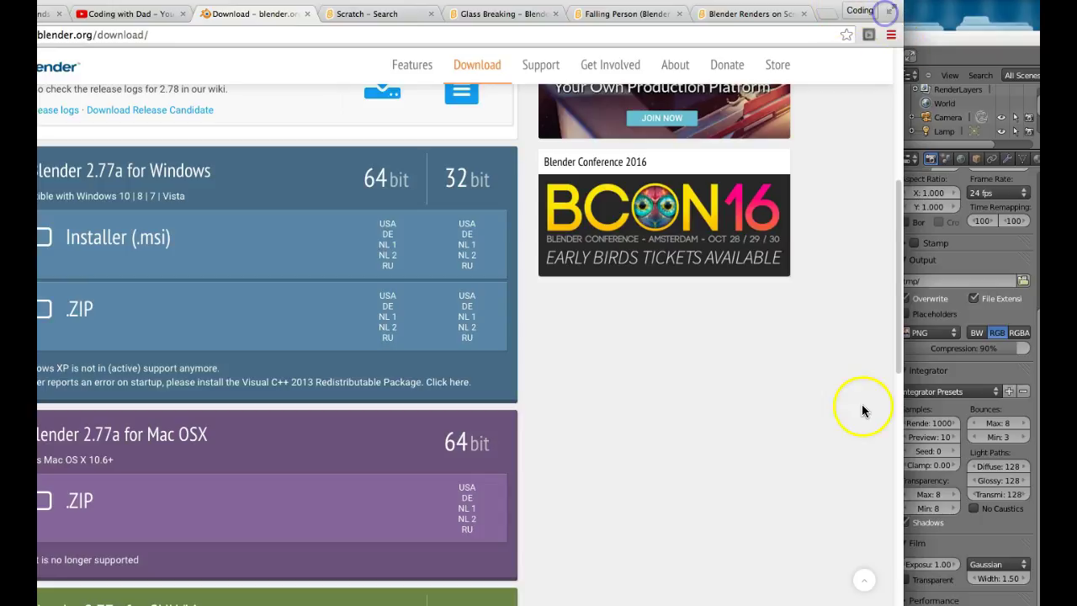
{"action": "double_click", "coordinate": [829, 10]}
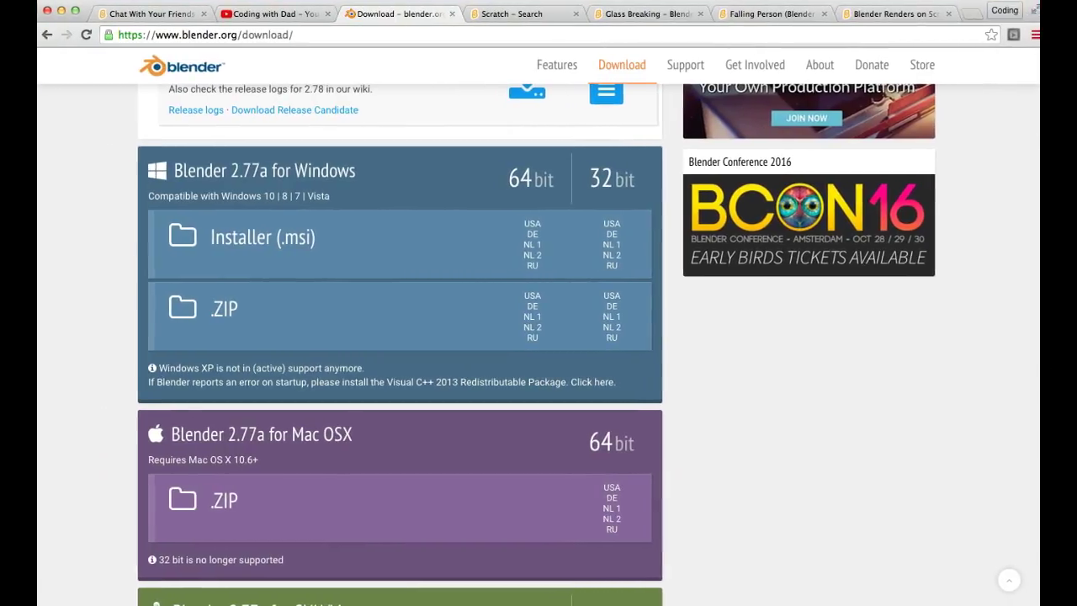
{"action": "left_click", "coordinate": [505, 16]}
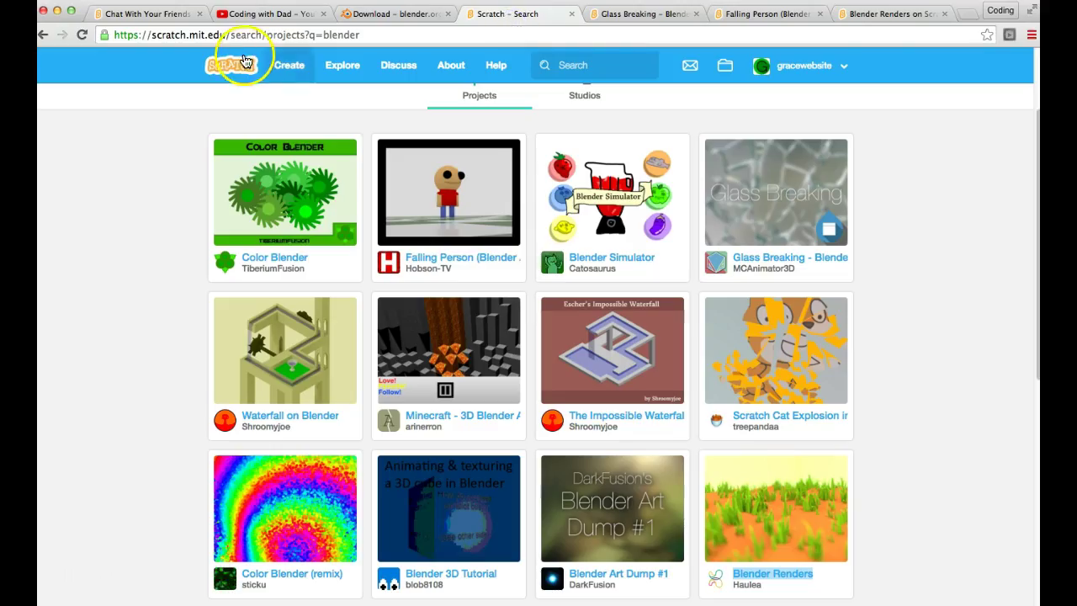
{"action": "left_click", "coordinate": [284, 76]}
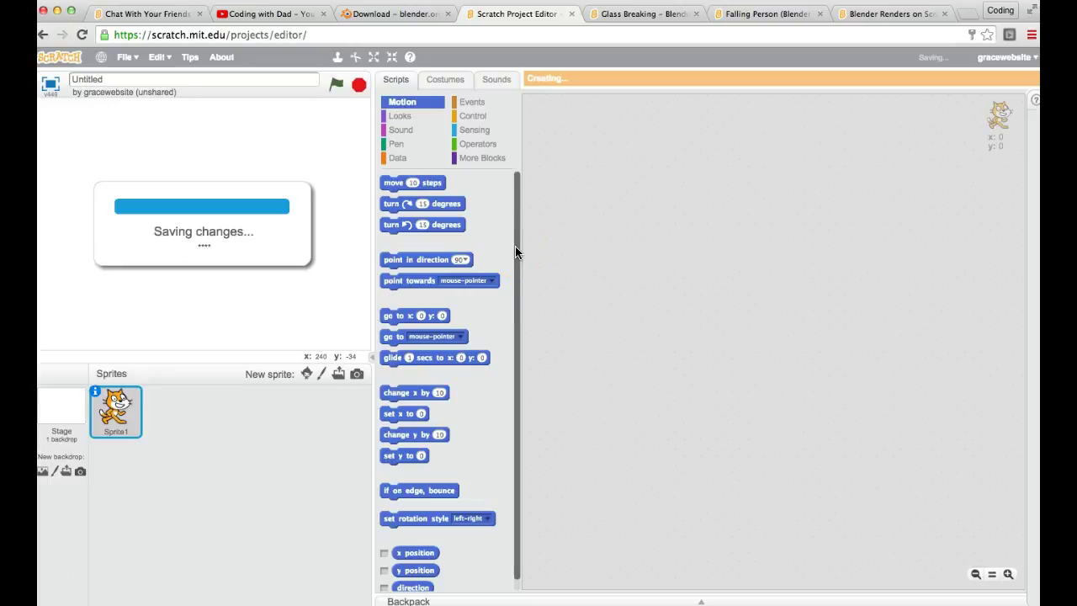
{"action": "left_click", "coordinate": [185, 263]}
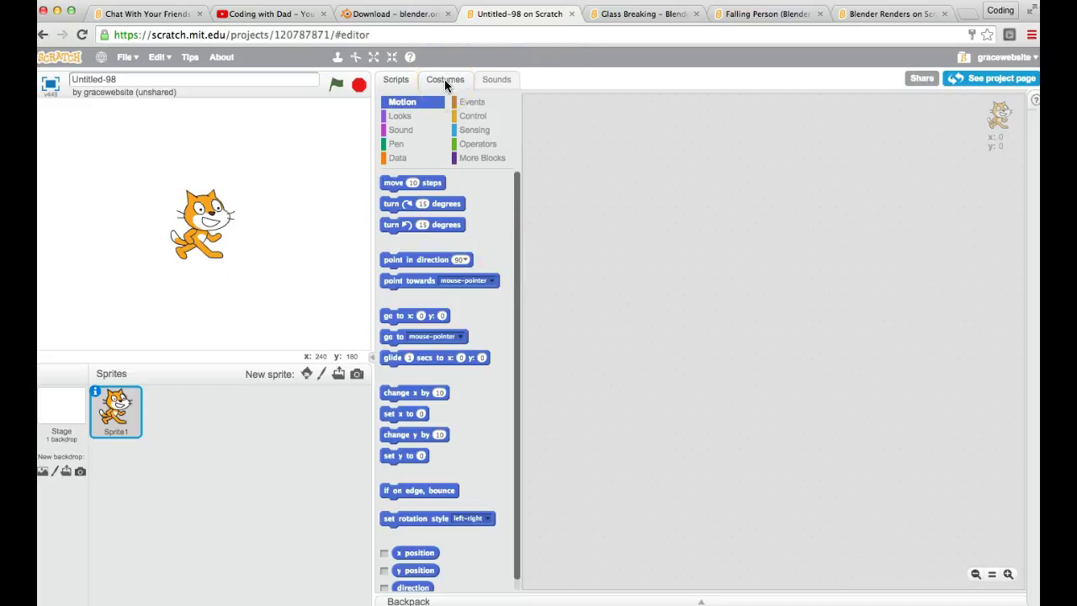
Step: Delete the cat sprite from the stage and open the stage's backdrops for editing
{"action": "left_click", "coordinate": [355, 57]}
{"action": "left_click", "coordinate": [218, 202]}
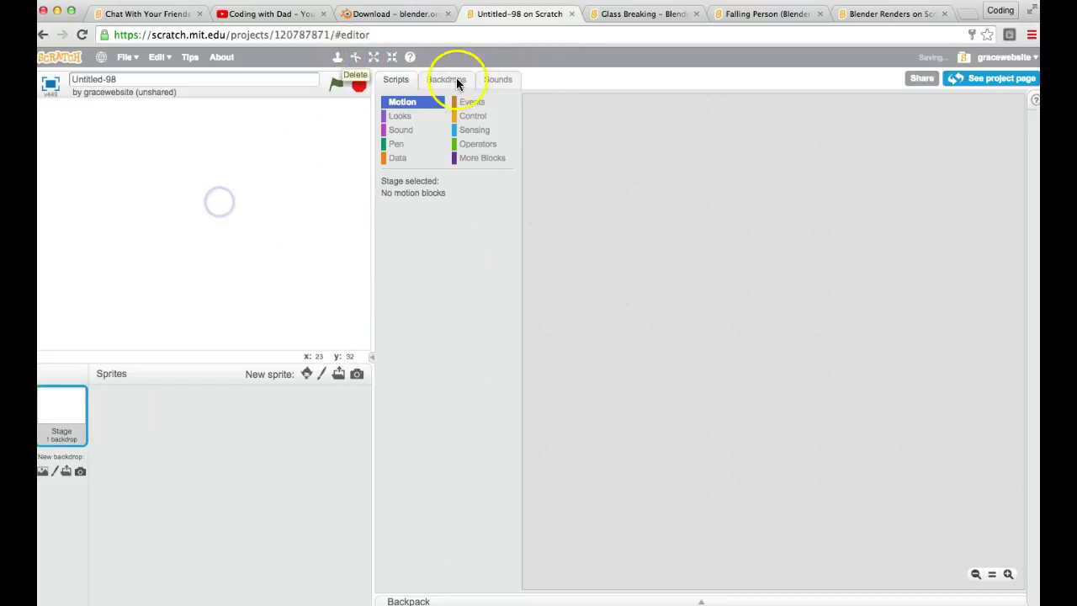
{"action": "left_click", "coordinate": [448, 79]}
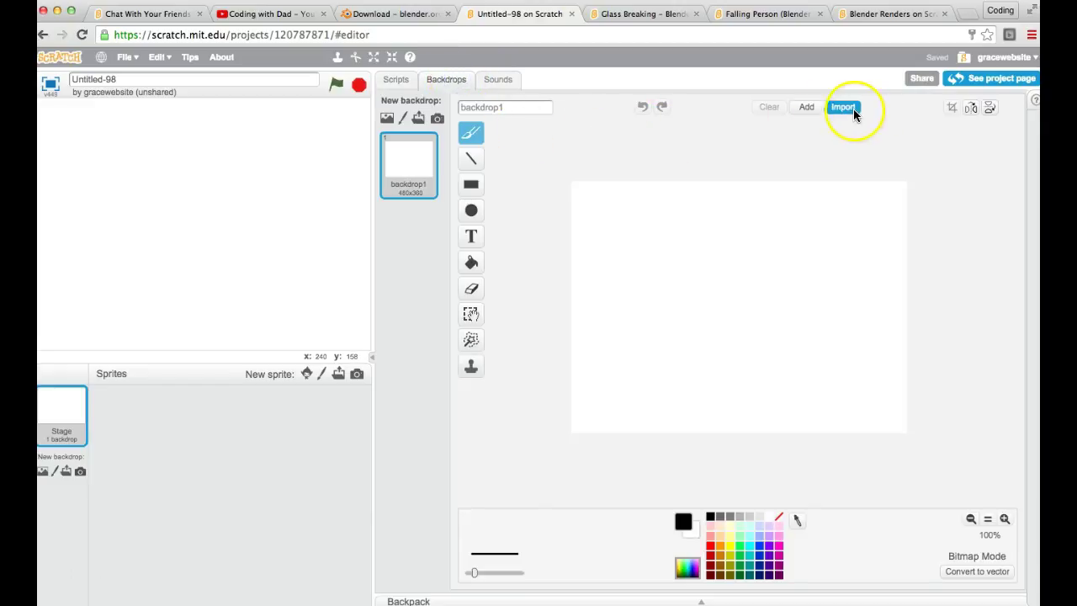
Step: Start importing an image file into the blank stage backdrop
{"action": "left_click", "coordinate": [850, 107]}
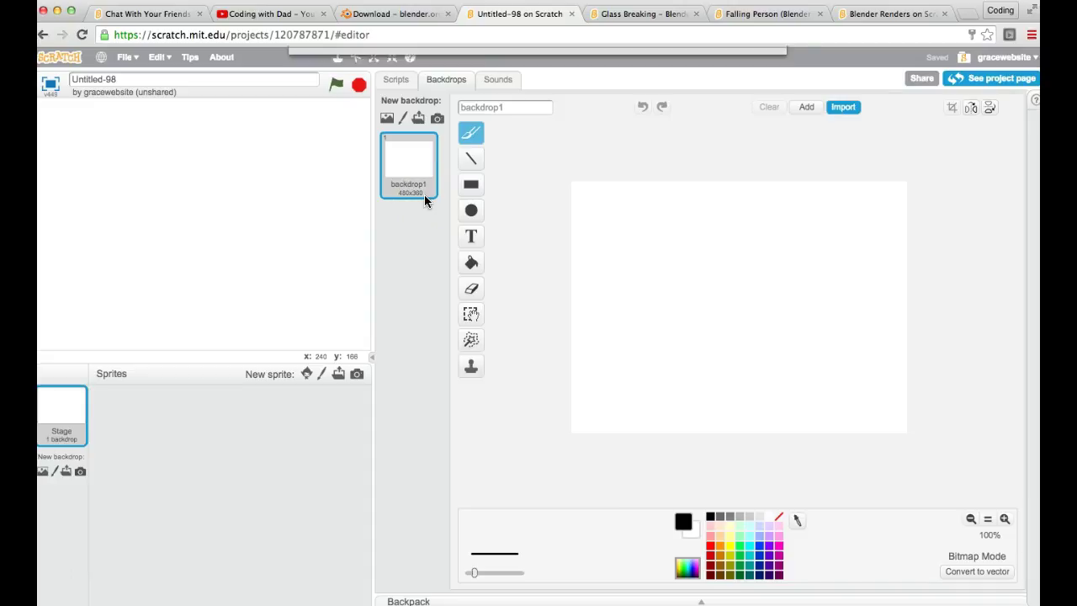
{"action": "left_click", "coordinate": [463, 132]}
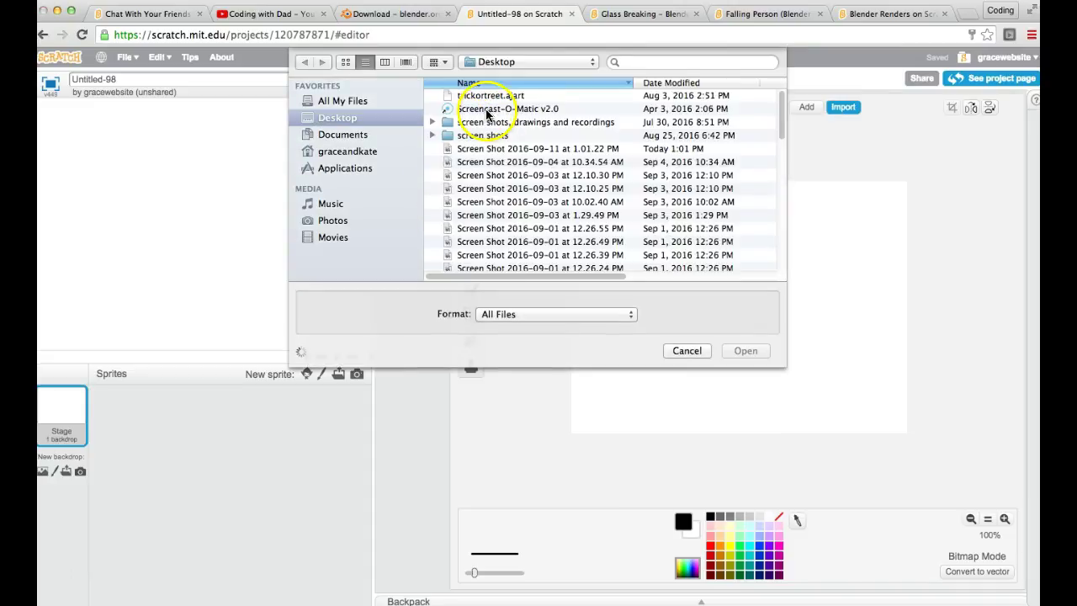
{"action": "left_click", "coordinate": [640, 60]}
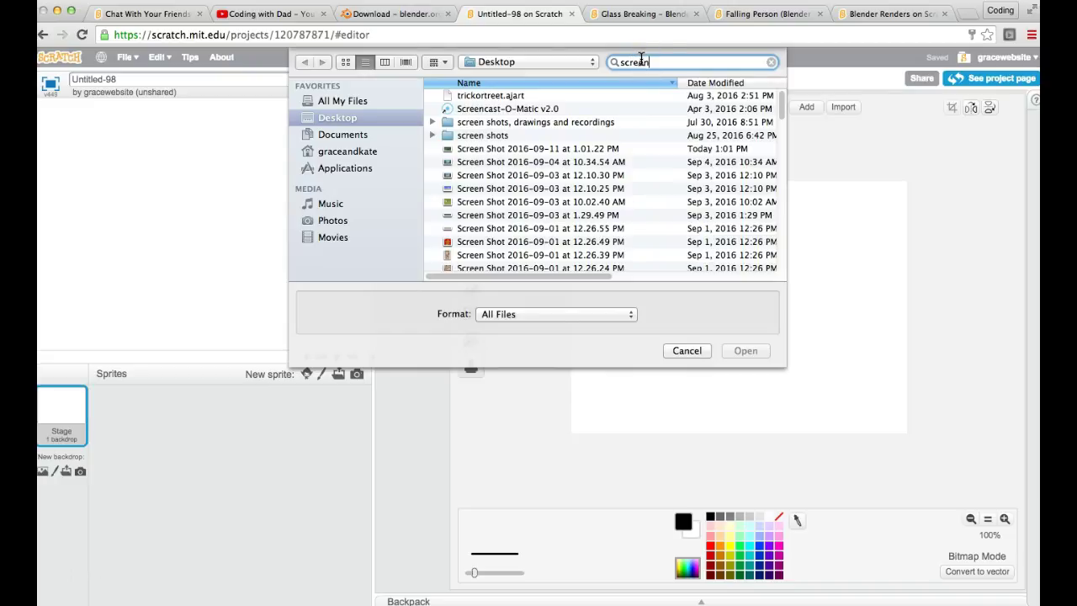
{"action": "type", "text": "screensc"}
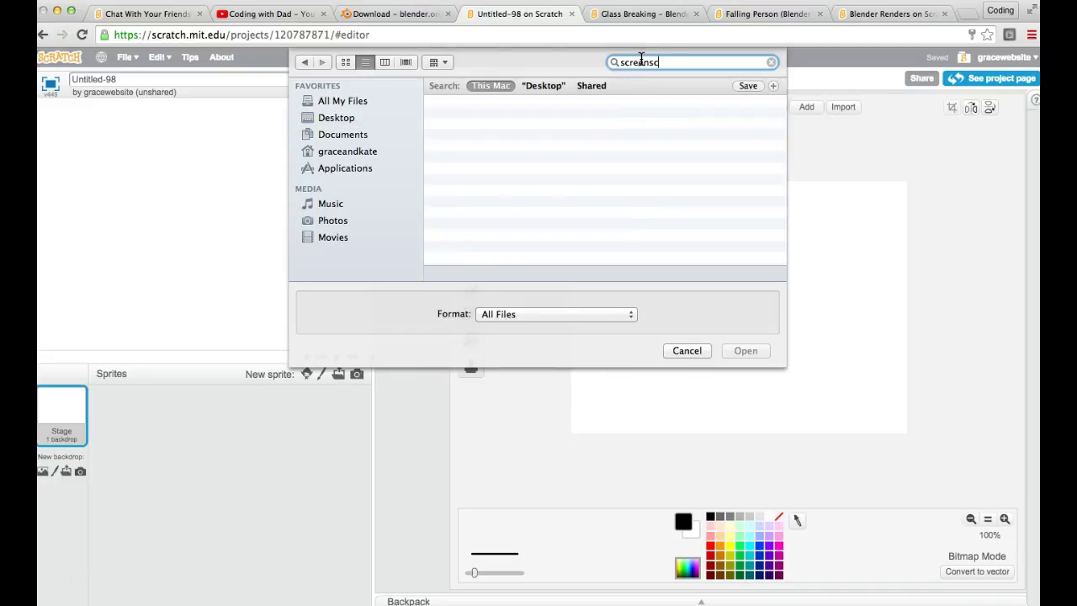
{"action": "key", "text": "BackSpace"}
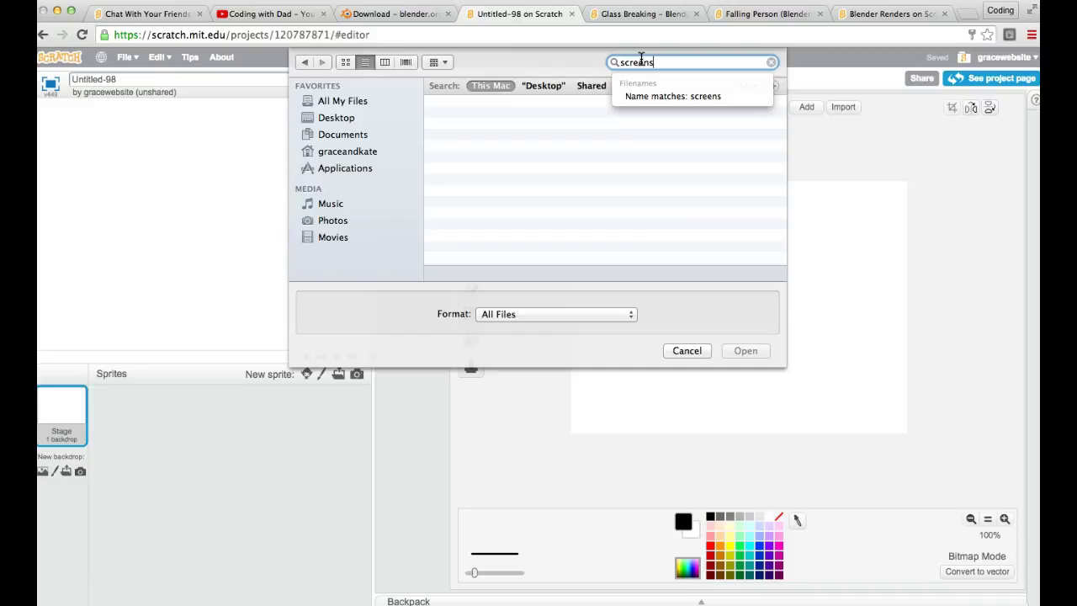
{"action": "type", "text": "r"}
{"action": "key", "text": "BackSpace"}
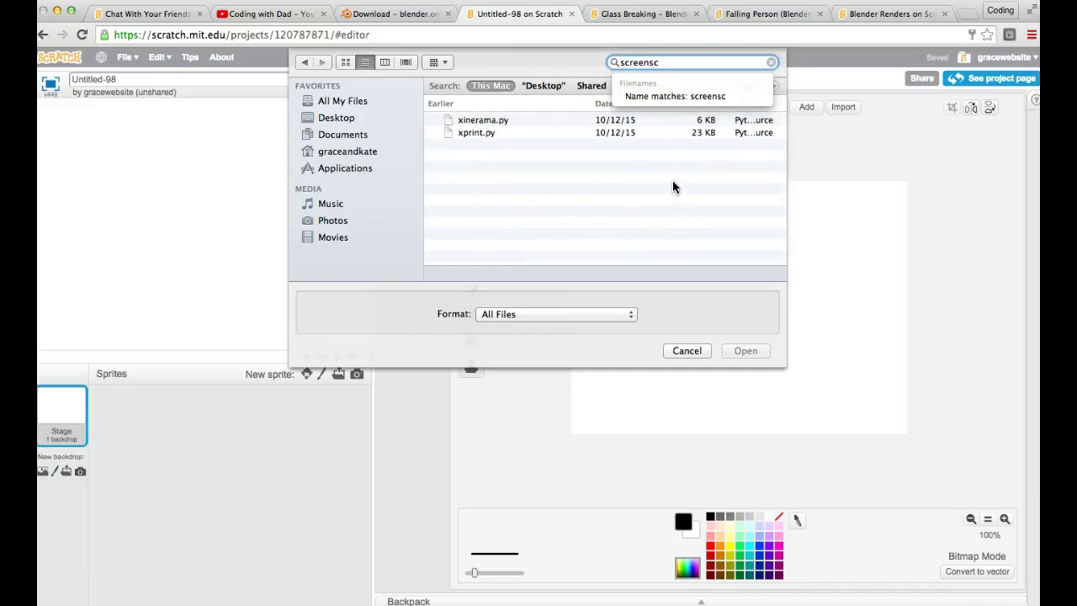
{"action": "left_click", "coordinate": [635, 42]}
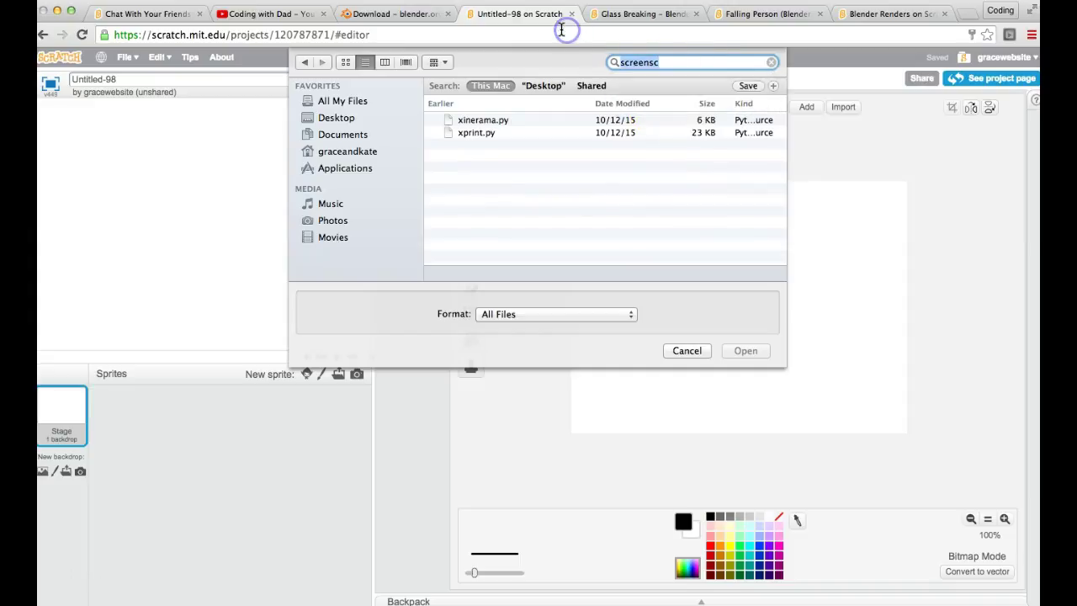
{"action": "key", "text": "BackSpace"}
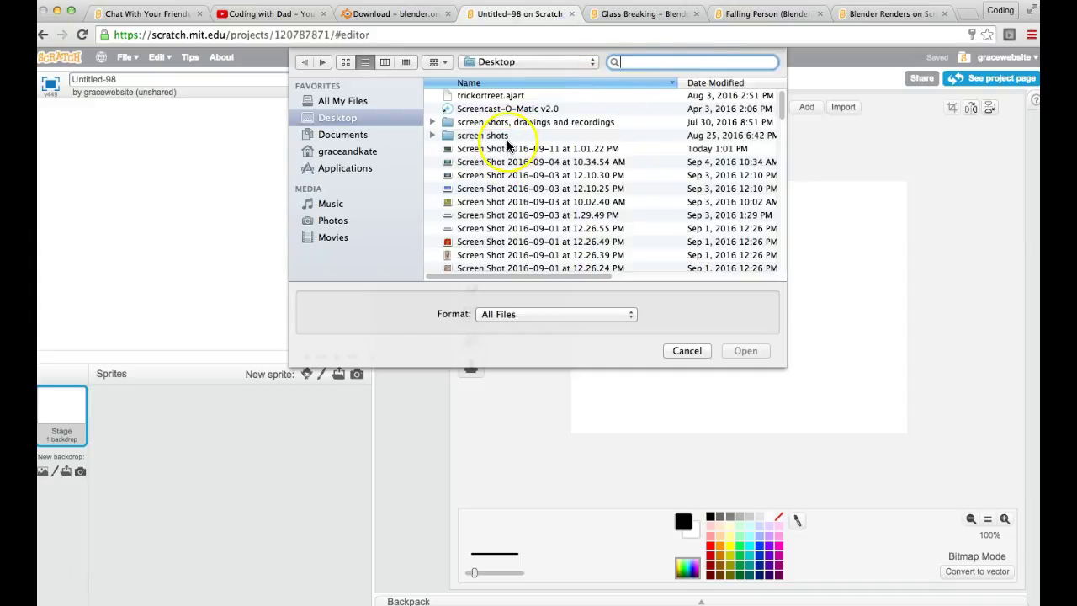
Step: Import the desktop image Screen Shot 2016-09-11 at 1.01.22 PM and place it on the backdrop at its default size
{"action": "scroll", "coordinate": [508, 147], "scroll_direction": "down", "scroll_amount": 1}
{"action": "scroll", "coordinate": [776, 107], "scroll_direction": "up", "scroll_amount": 1}
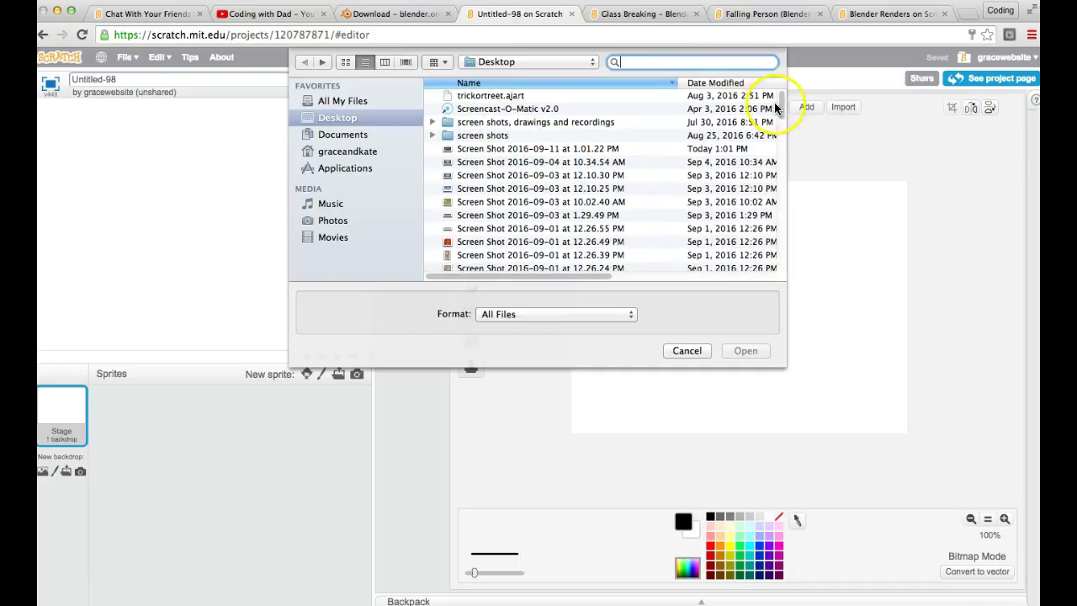
{"action": "left_click", "coordinate": [698, 149]}
{"action": "left_click", "coordinate": [740, 349]}
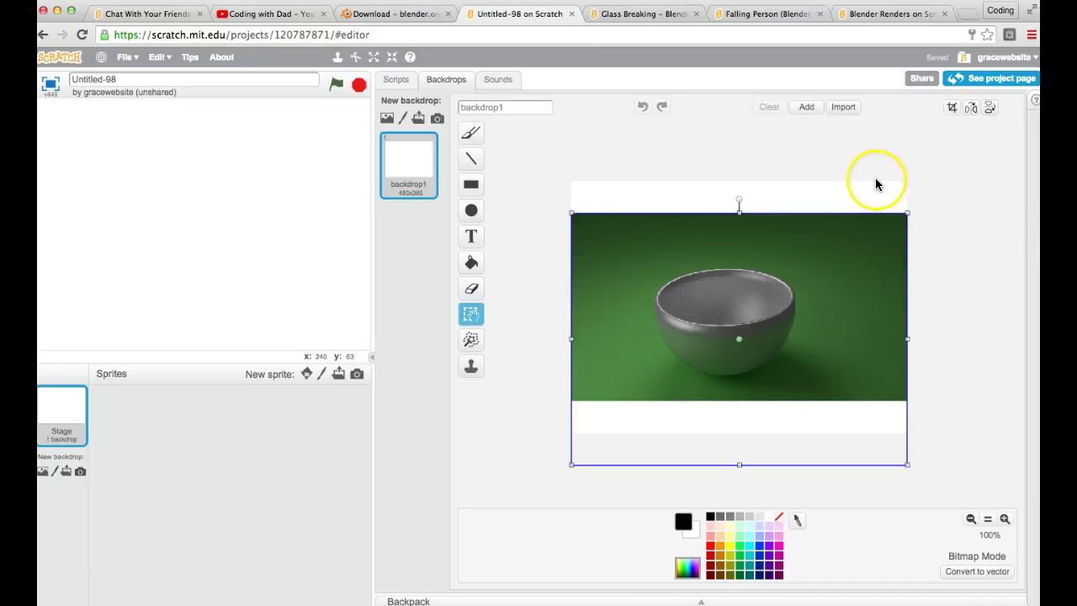
{"action": "left_click", "coordinate": [880, 204]}
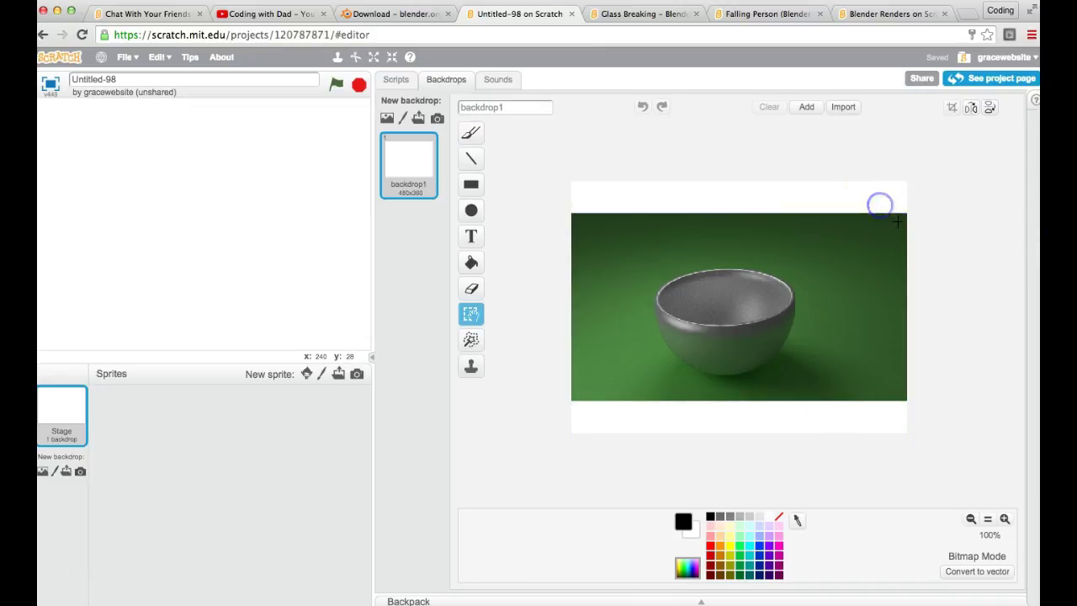
{"action": "left_click", "coordinate": [512, 433]}
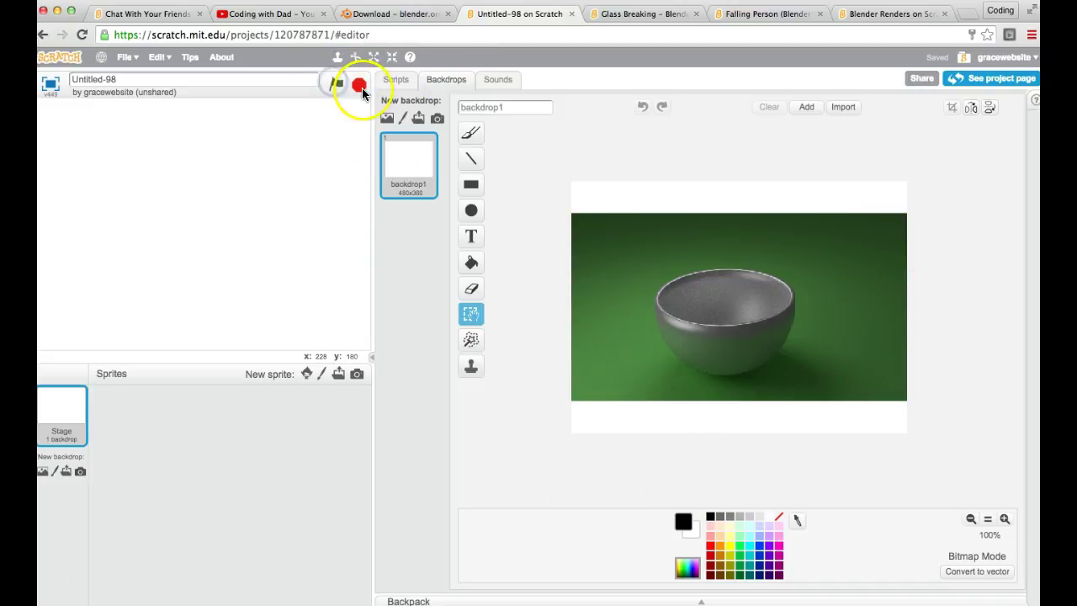
{"action": "left_click", "coordinate": [396, 84]}
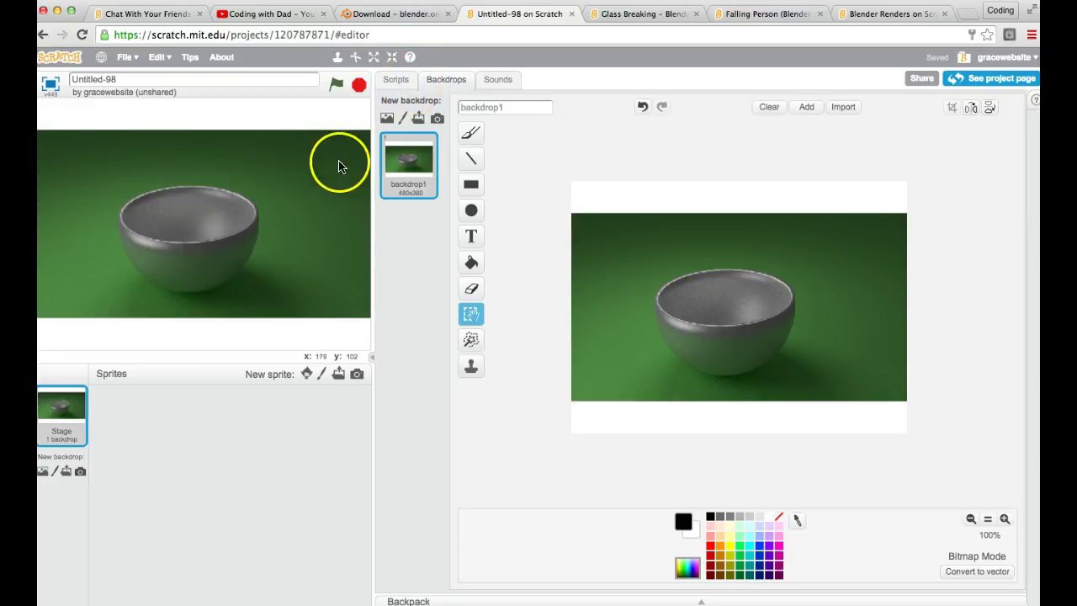
Step: Look through the Scratch projects Glass Breaking, Falling Person and Blender Renders, including who created each one
{"action": "left_click", "coordinate": [680, 13]}
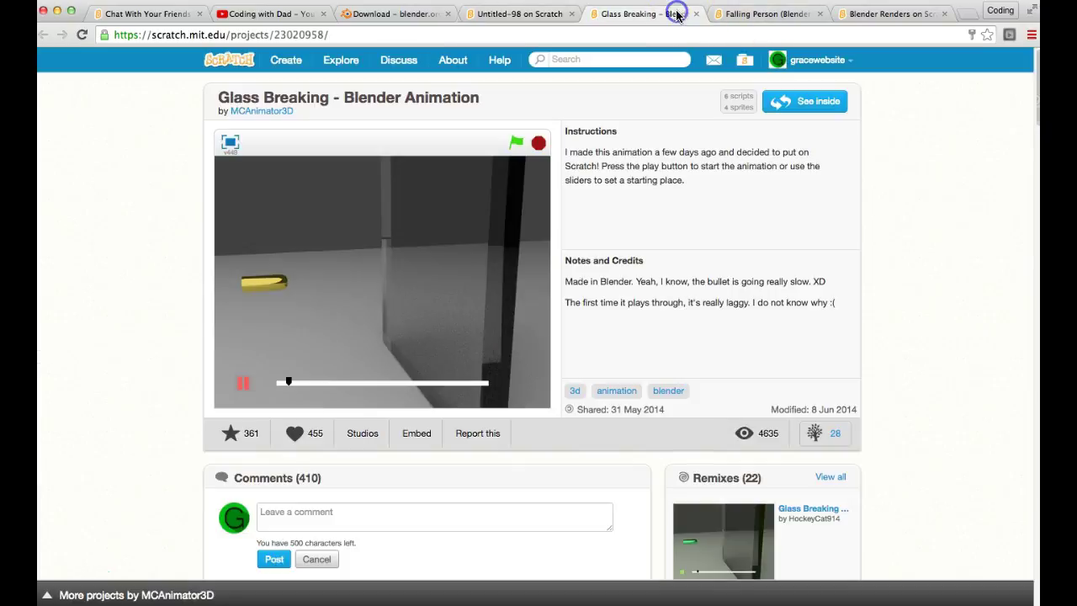
{"action": "left_click", "coordinate": [754, 17]}
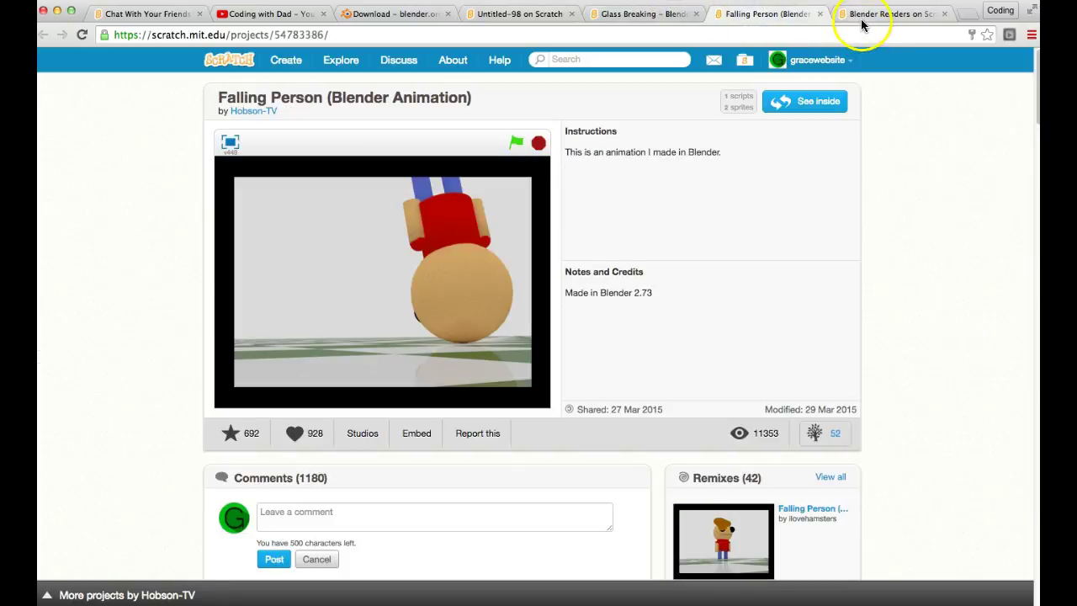
{"action": "left_click", "coordinate": [871, 15]}
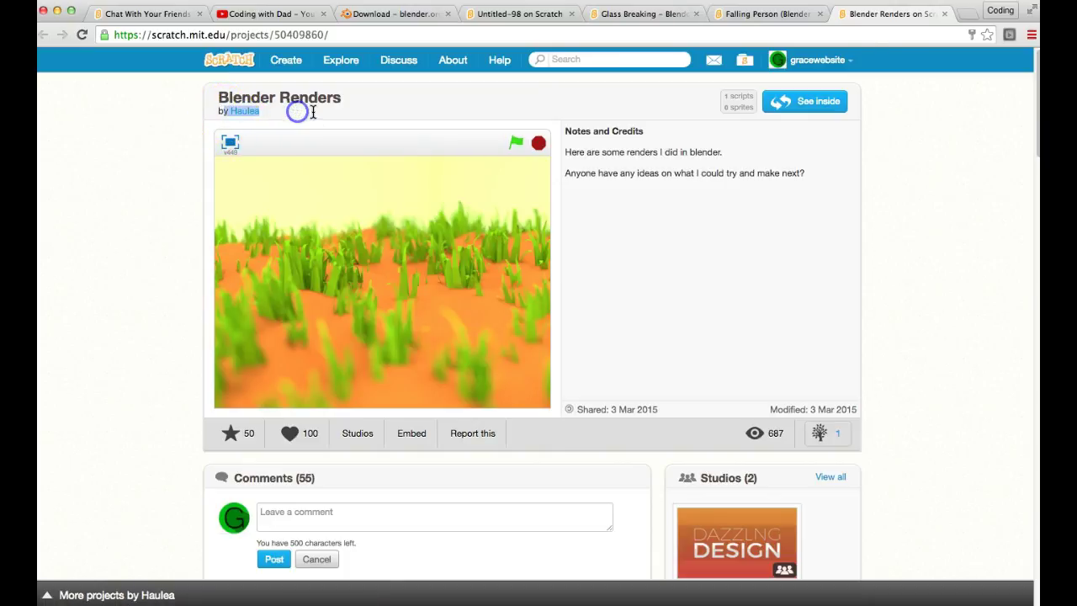
{"action": "left_click", "coordinate": [762, 15]}
{"action": "left_click", "coordinate": [248, 112]}
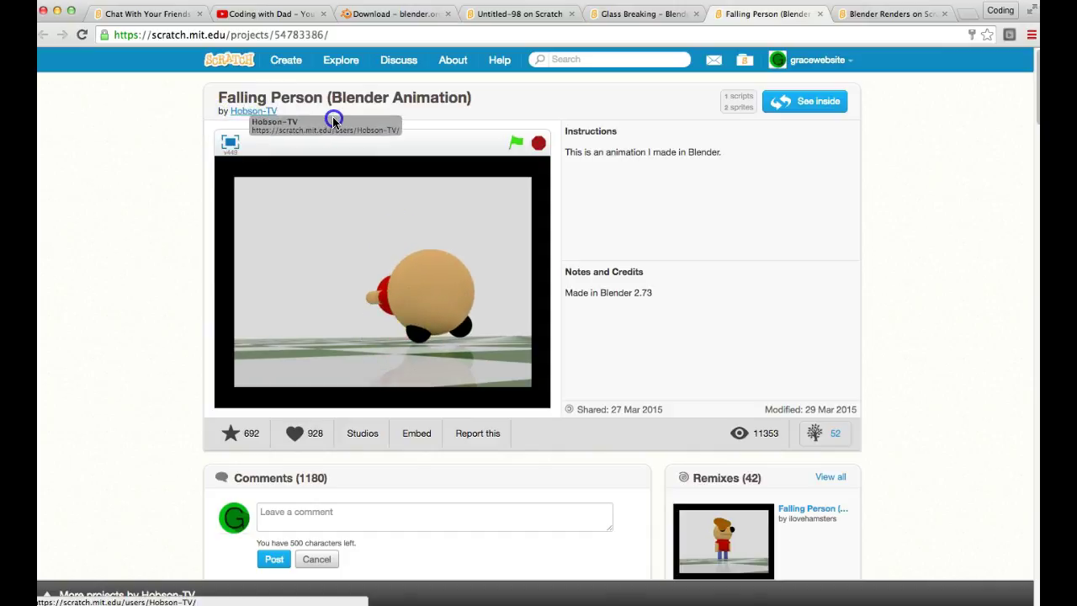
{"action": "left_click_drag", "start_coordinate": [229, 111], "coordinate": [292, 111]}
{"action": "left_click", "coordinate": [622, 14]}
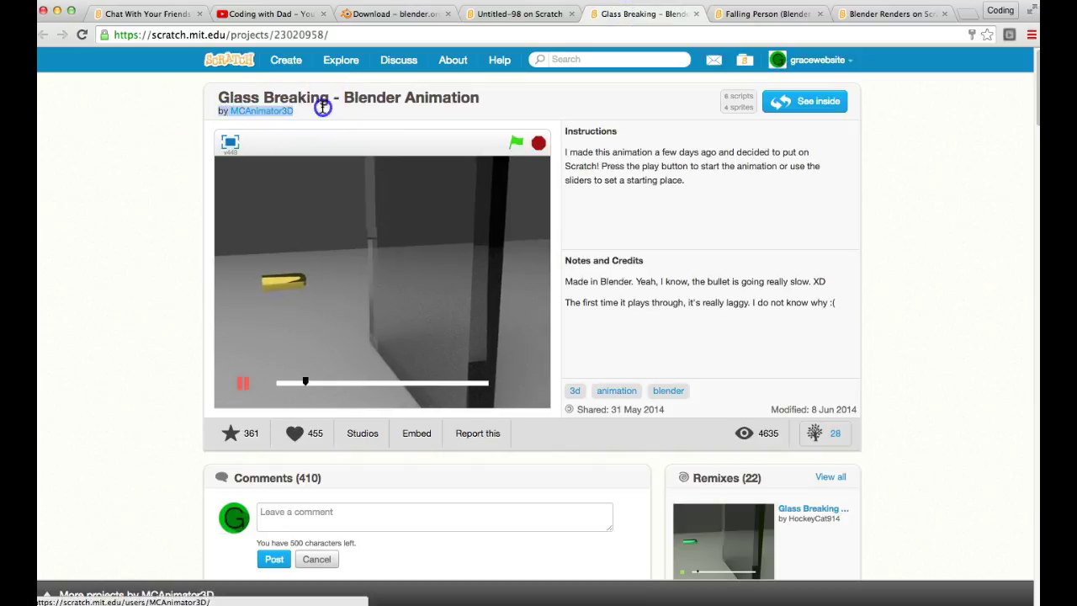
{"action": "left_click_drag", "start_coordinate": [365, 106], "coordinate": [427, 216]}
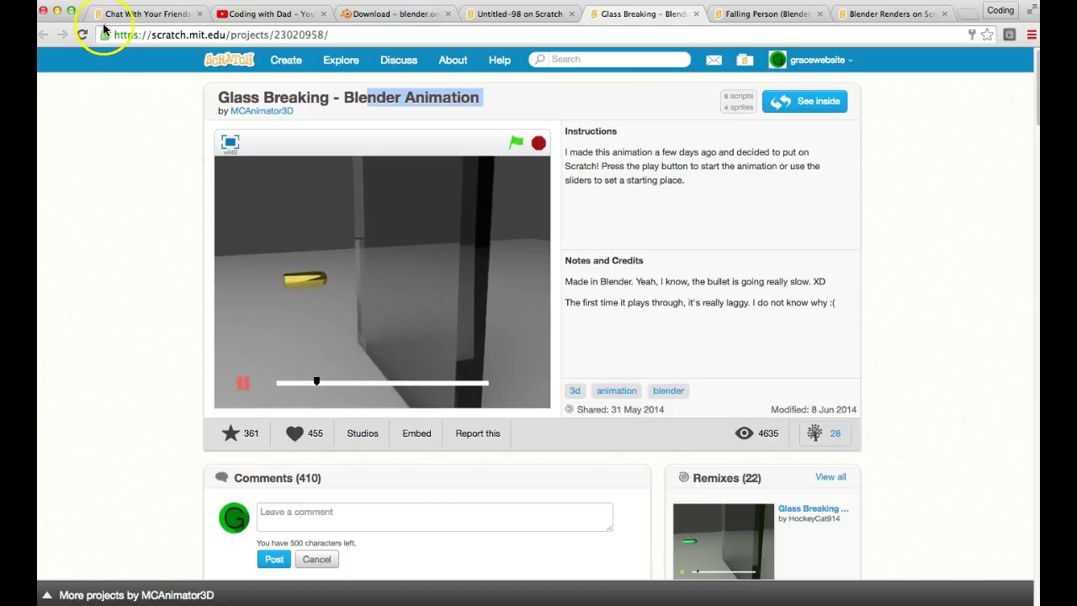
{"action": "left_click", "coordinate": [67, 580]}
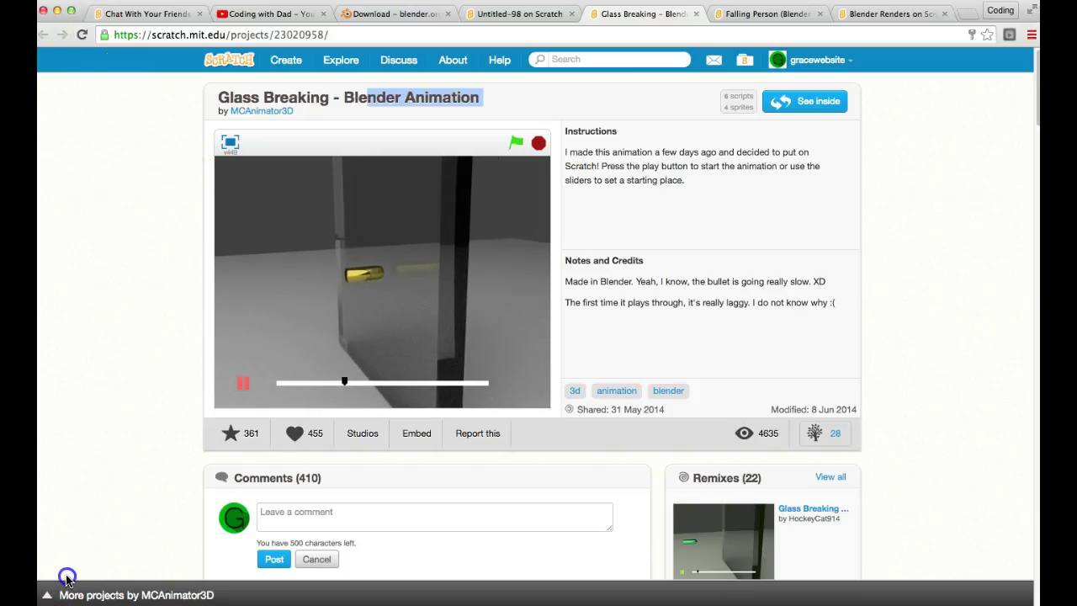